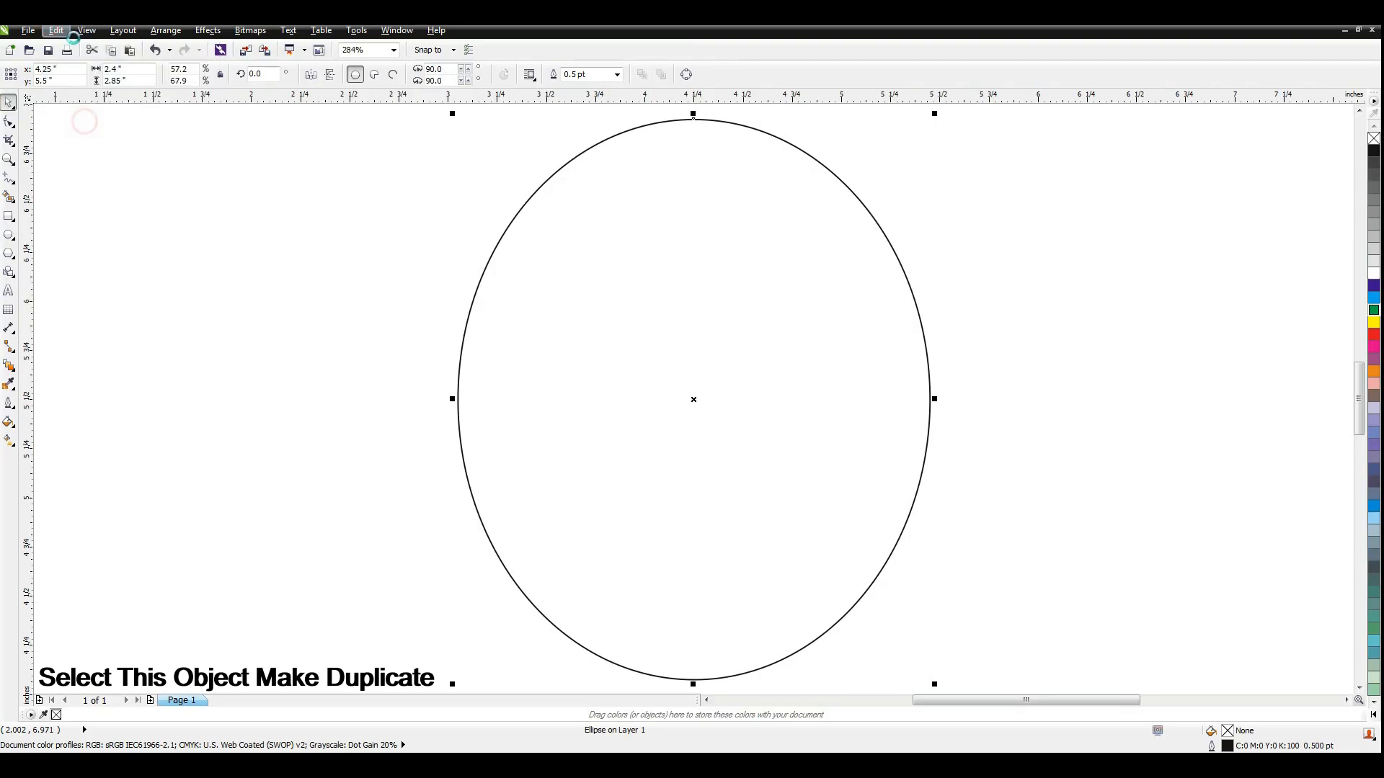
Duplicate the selected ellipse and set the copy's width to 2.52 in.
left_click(60, 31)
left_click(82, 130)
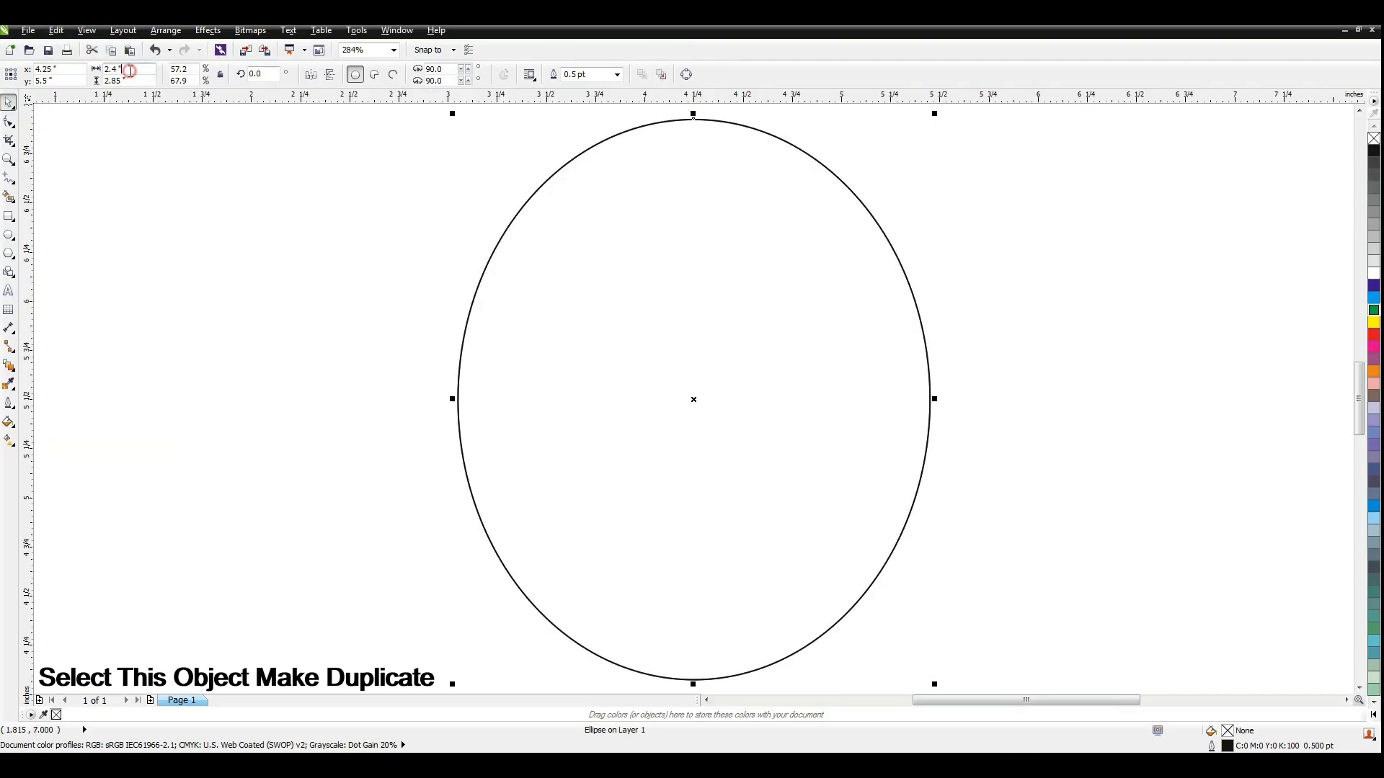
key("BackSpace")
key("BackSpace")
type("52")
key("Return")
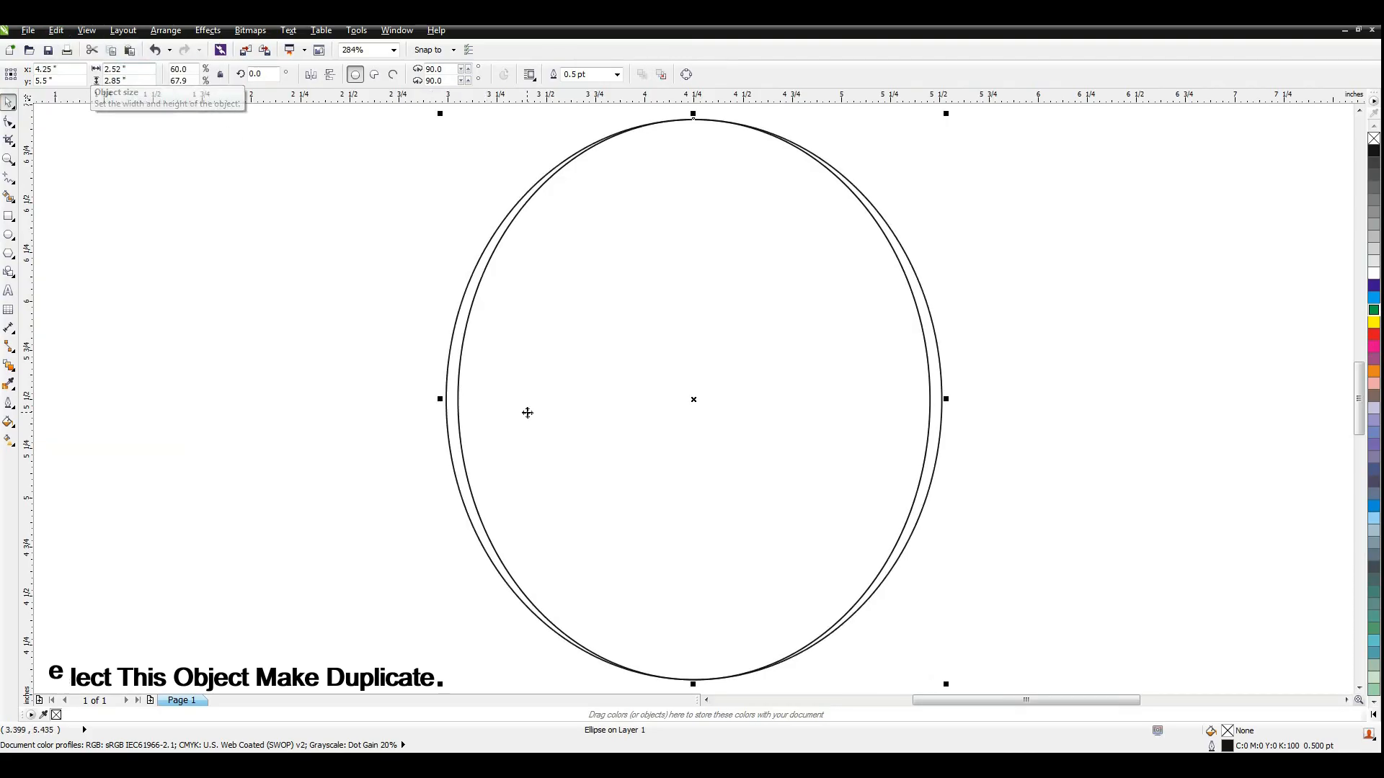
Align the wider ellipse to the right edge of the original ellipse.
left_click(477, 290, "shift")
key("r")
left_click(1005, 297)
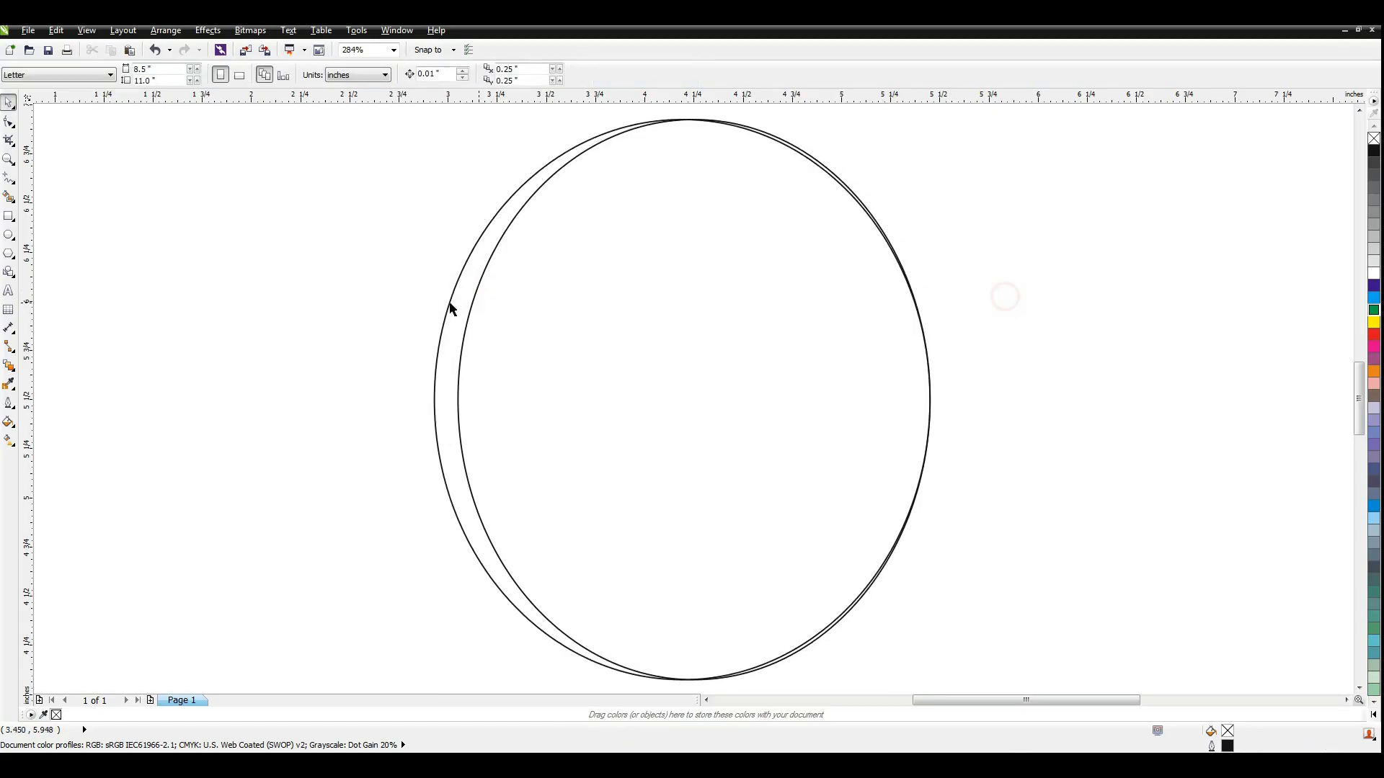
Stretch a copy of the wider ellipse leftward to about 2.7 in wide and reduce the copy's height slightly about its center.
left_click(450, 311)
left_click_drag(429, 401, 390, 400)
right_click(390, 400)
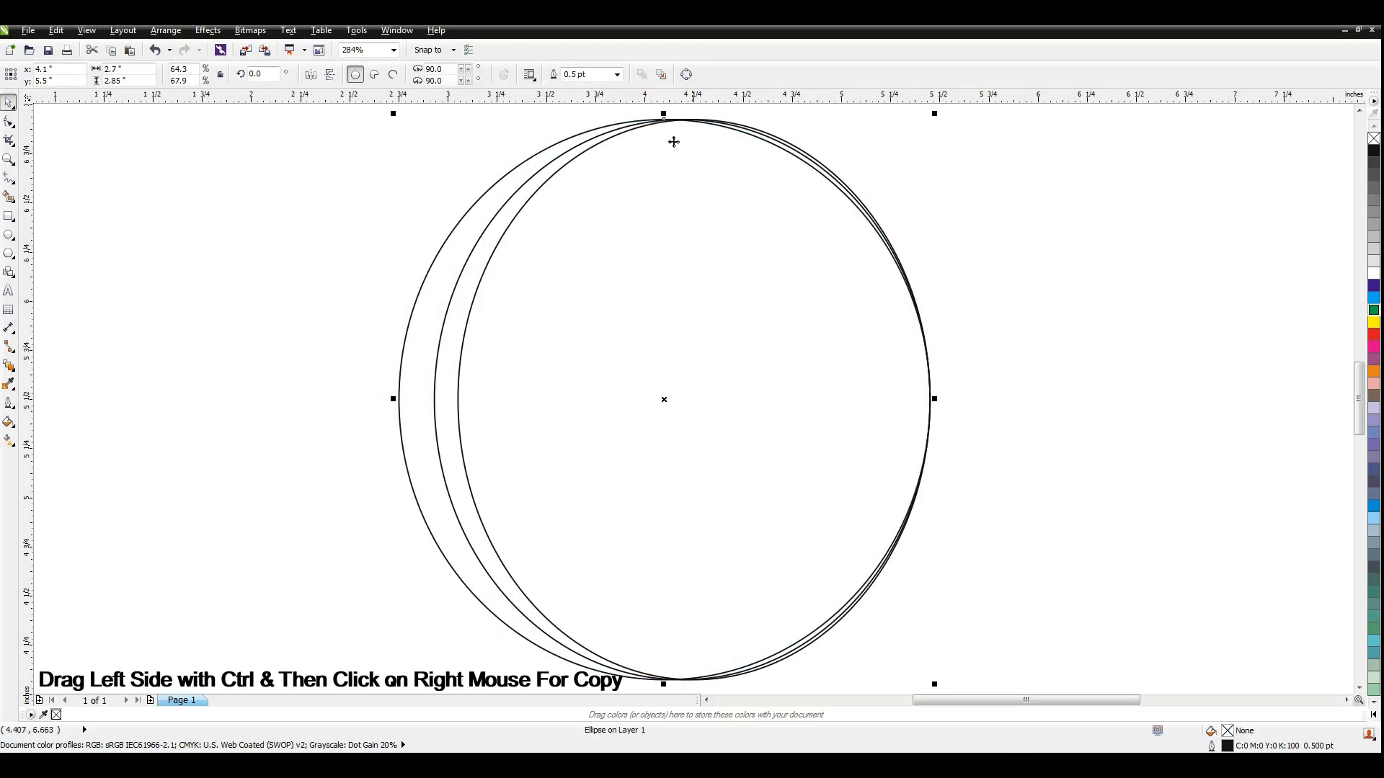
left_click_drag(666, 121, 670, 145)
left_click(1116, 187)
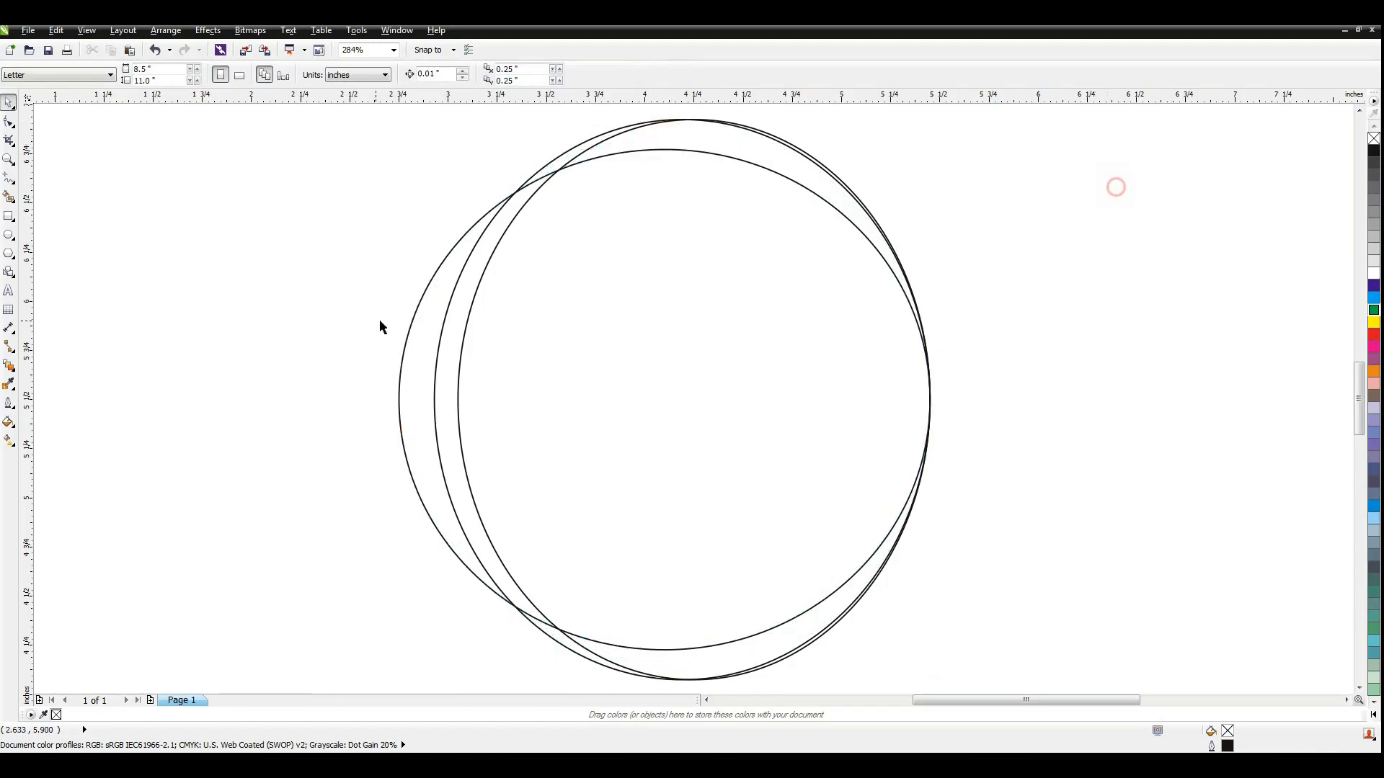
Create filled shapes with Smart Fill from the two left crescents and the narrow slivers above and below them.
left_click(9, 196)
left_click(412, 339)
left_click(447, 375)
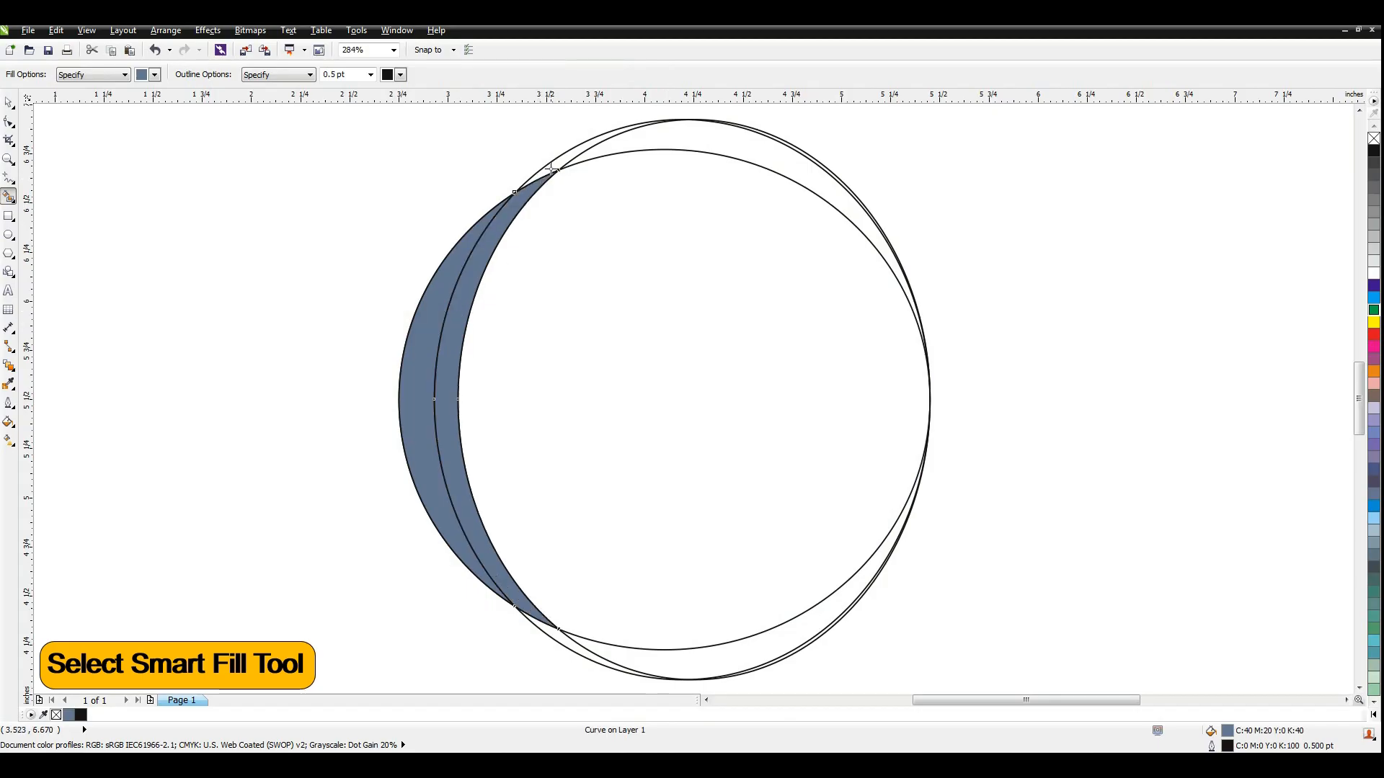
left_click(577, 148)
left_click(555, 635)
left_click(8, 103)
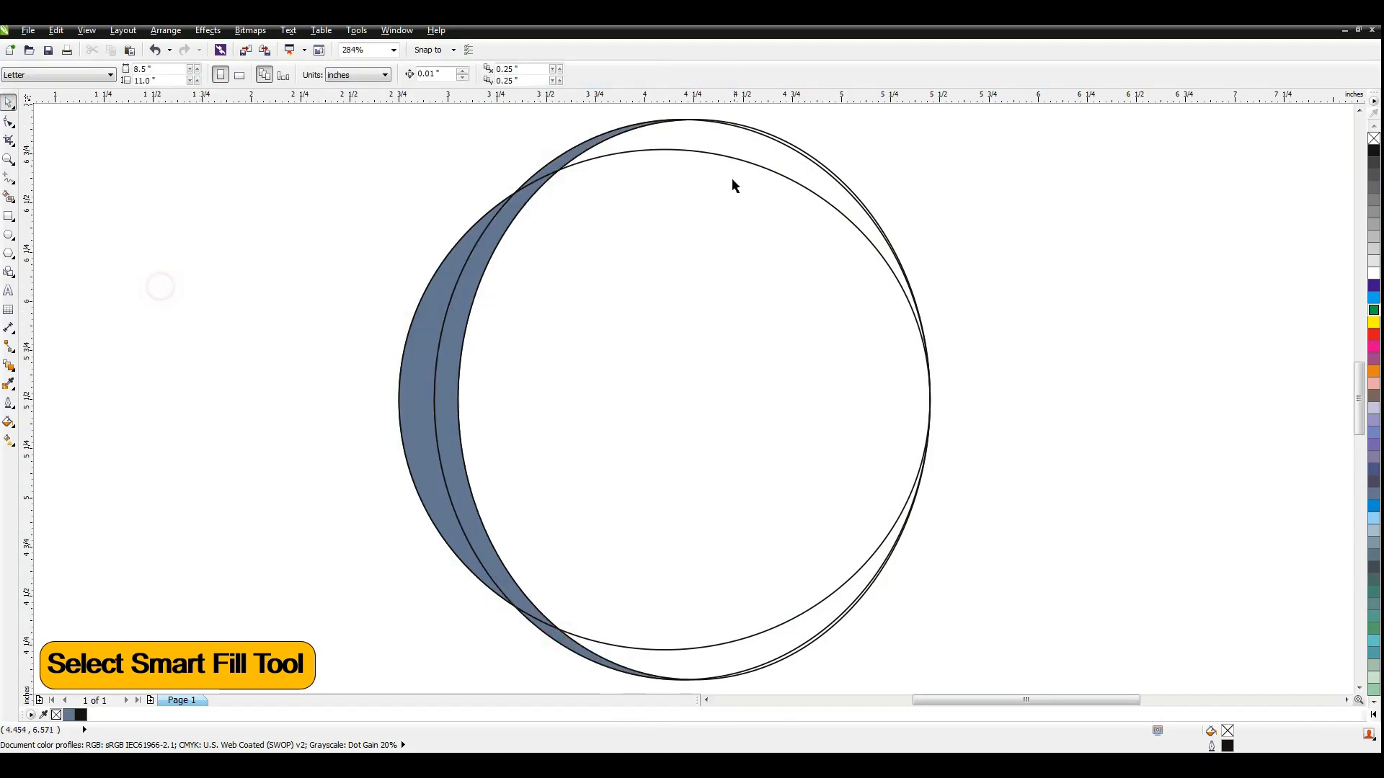
Delete the two wider construction ellipses, keeping the original ellipse and the filled crescent shapes.
left_click(730, 154)
key("Delete")
left_click(741, 177)
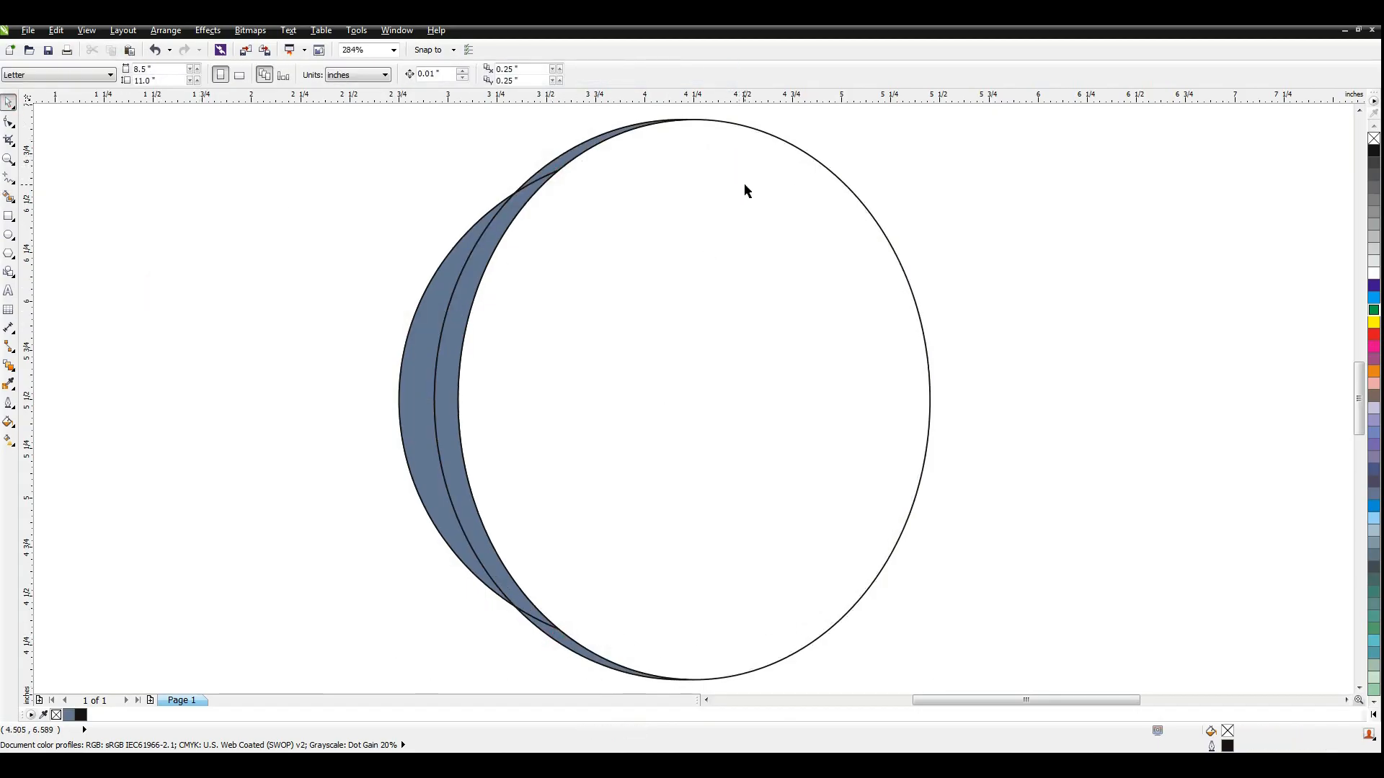
scroll(1133, 195, "left", 1)
left_click(452, 333)
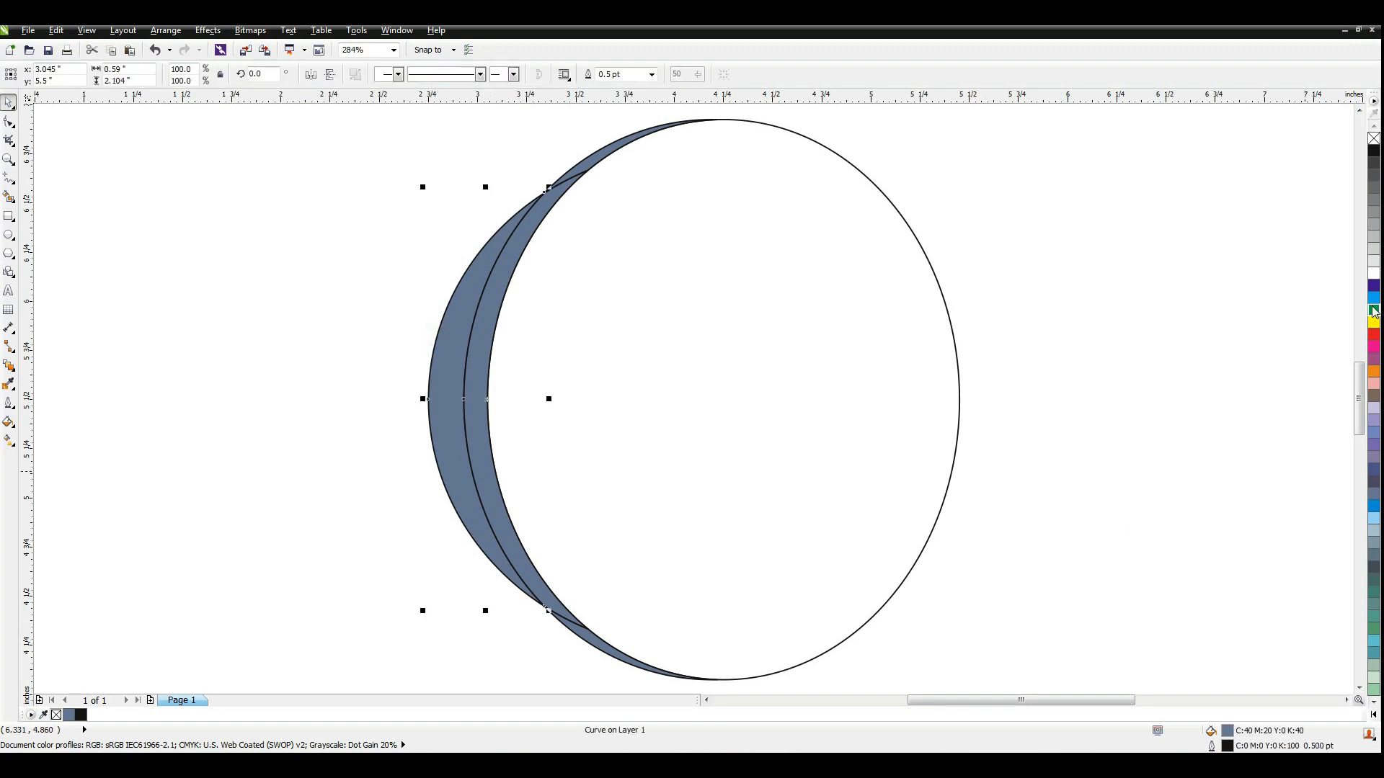
left_click(539, 226, "shift")
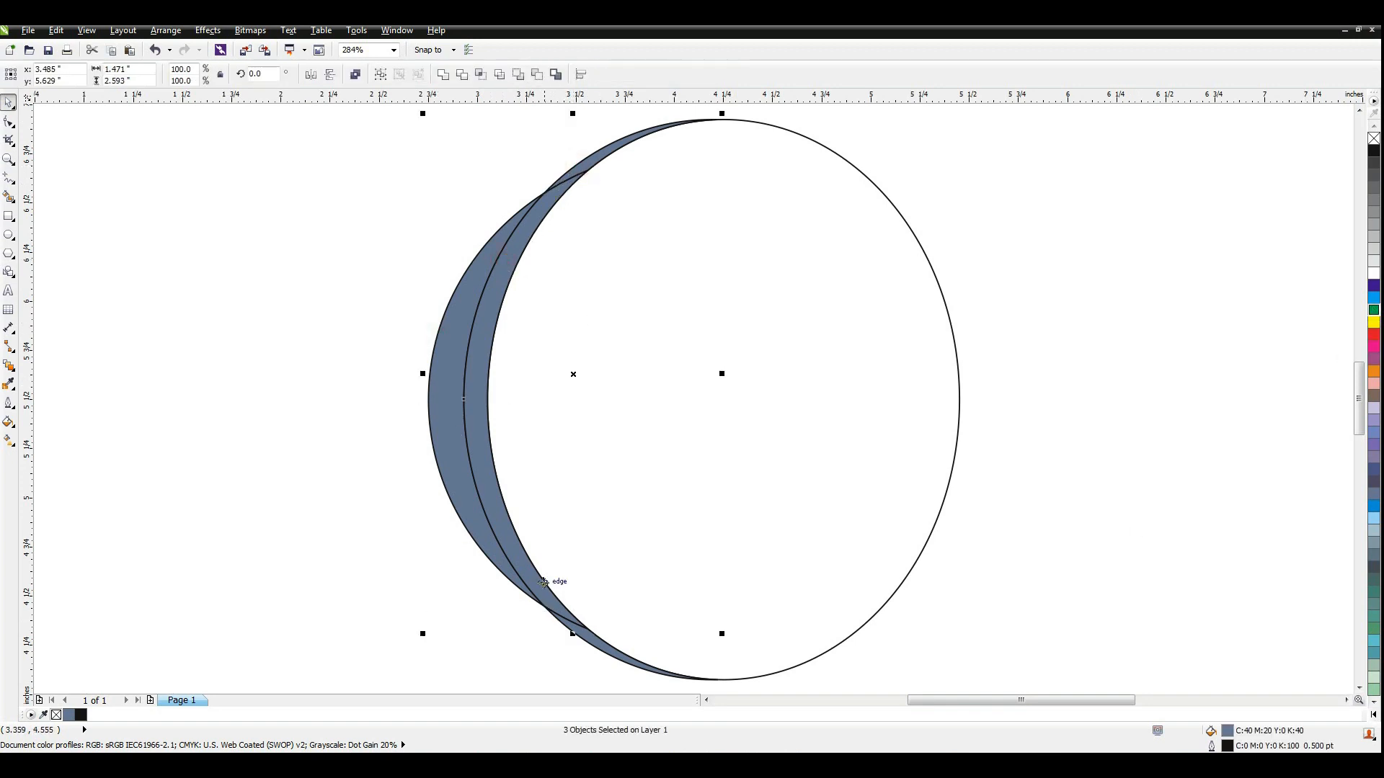
left_click(813, 433, "shift")
left_click_drag(719, 415, 1265, 415)
key("ctrl+z")
left_click(1223, 312)
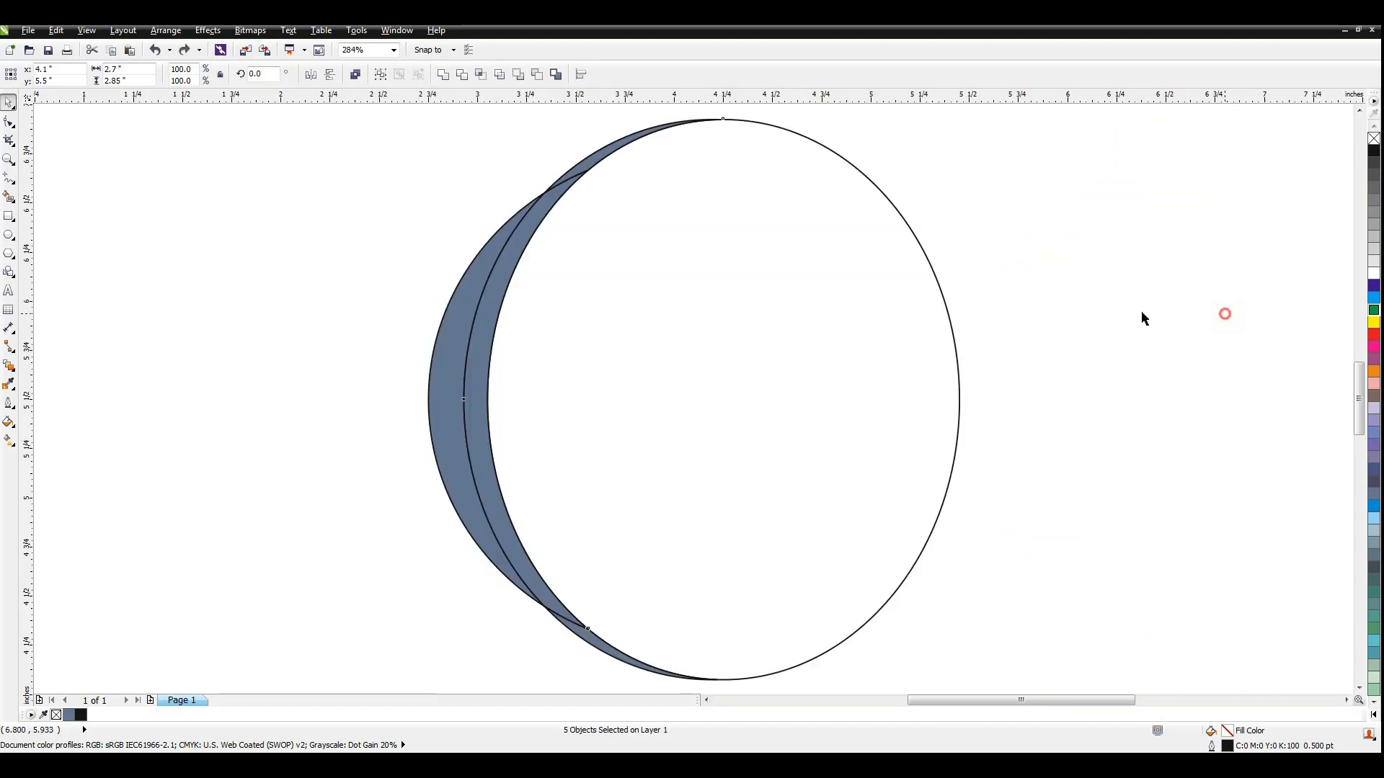
Fill the outer left crescent with solid green.
left_click(472, 324)
left_click(1373, 310)
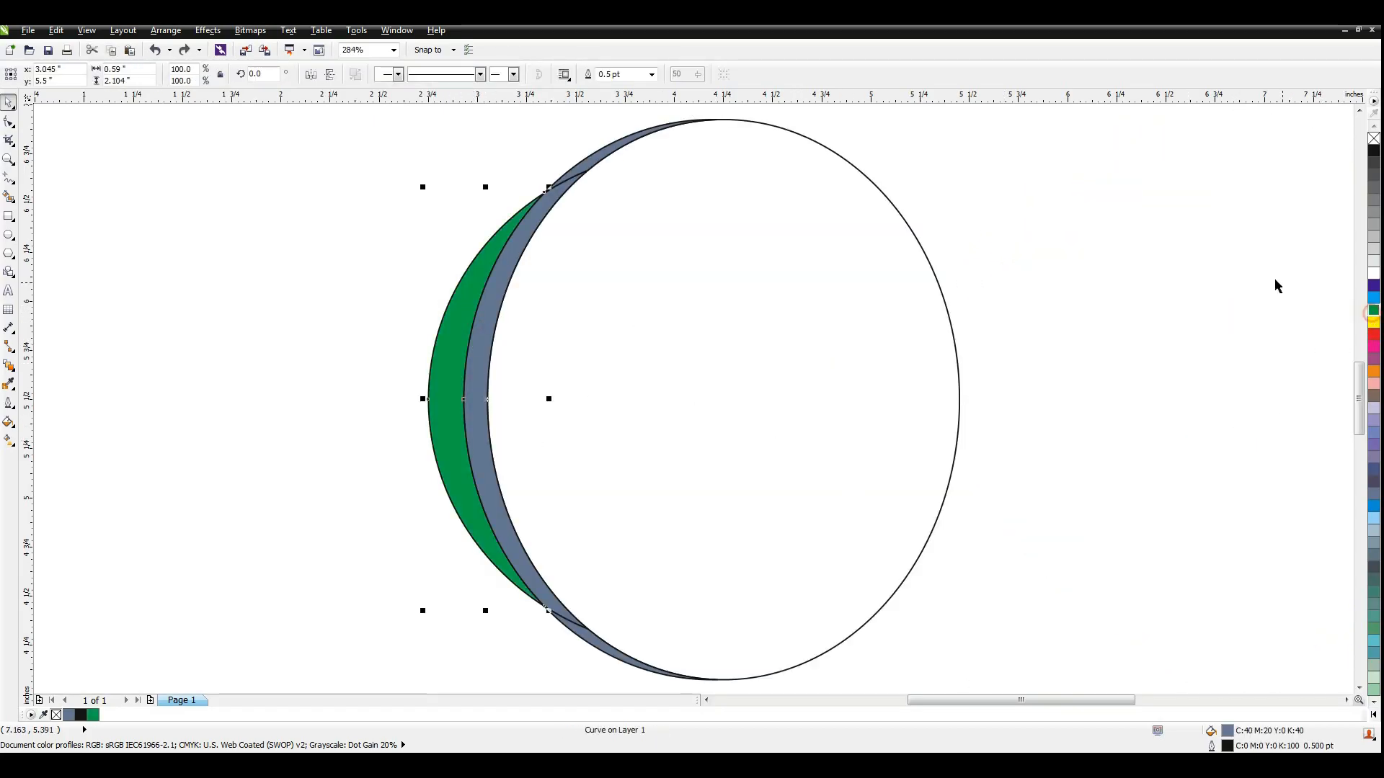
key("Escape")
Give the inner crescent a custom fountain fill starting in green, with a white stop near 28% and a green stop just after it.
left_click(493, 281)
key("F11")
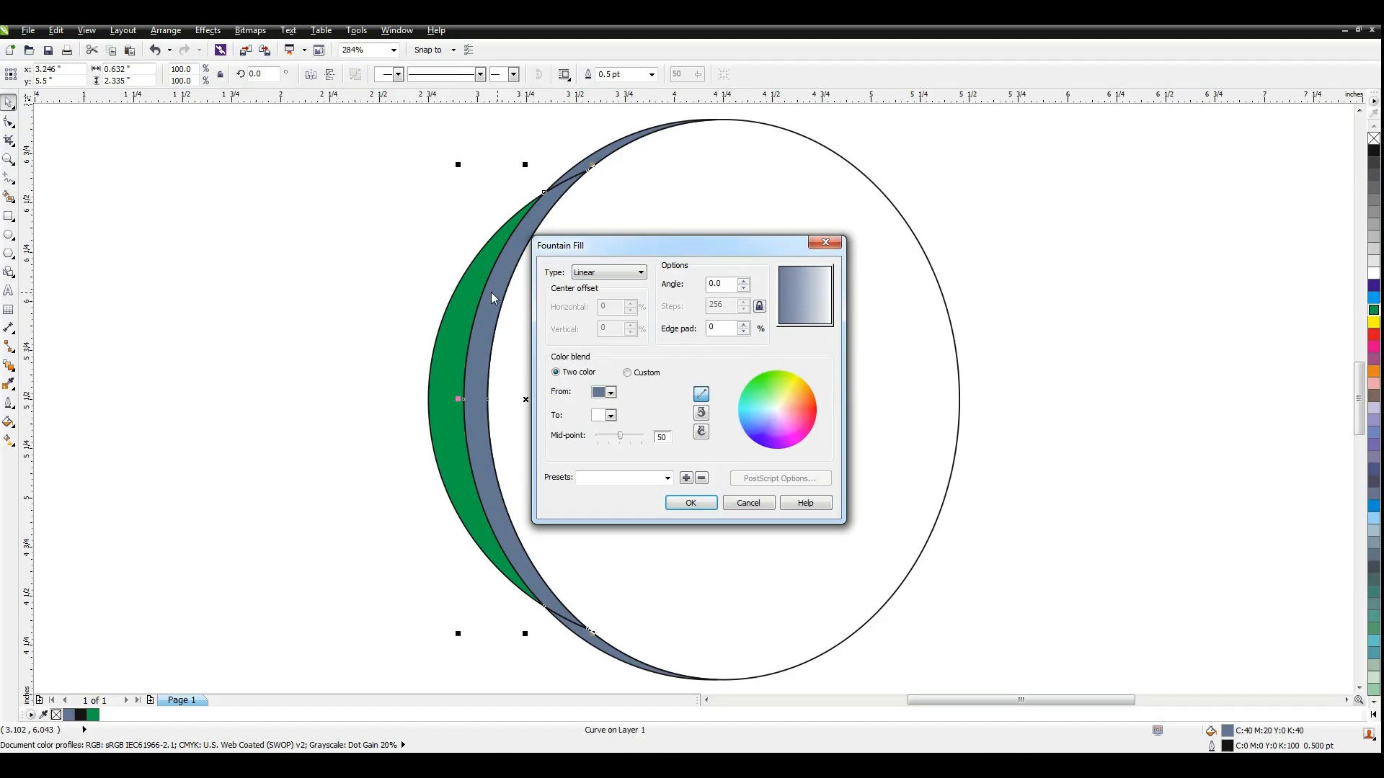
left_click(627, 373)
left_click(804, 385)
double_click(600, 414)
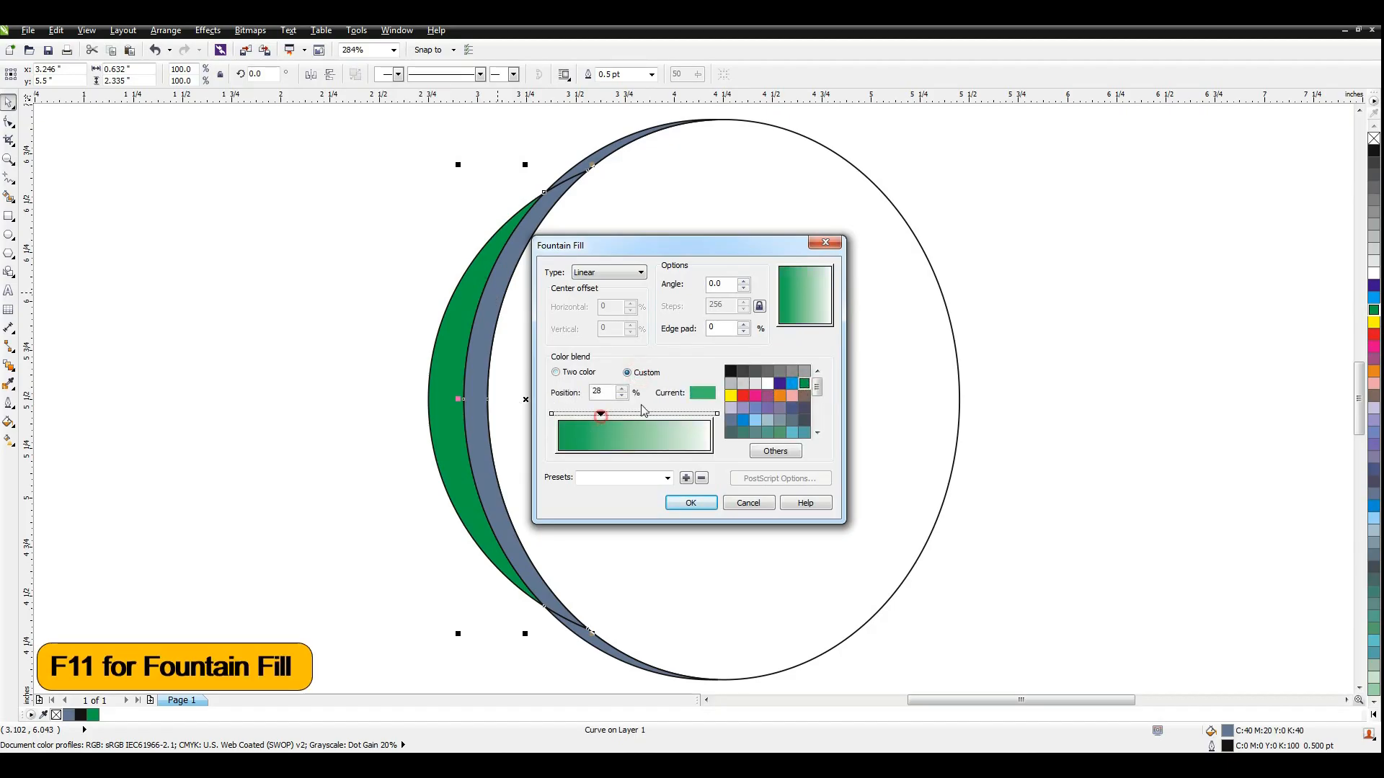
left_click(768, 384)
mouse_move(600, 414)
left_mouse_down()
mouse_move(576, 415)
mouse_move(597, 416)
left_mouse_up()
double_click(613, 415)
left_click(804, 385)
Add another green stop about two-thirds along the blend and apply the fountain fill as Radial.
double_click(664, 413)
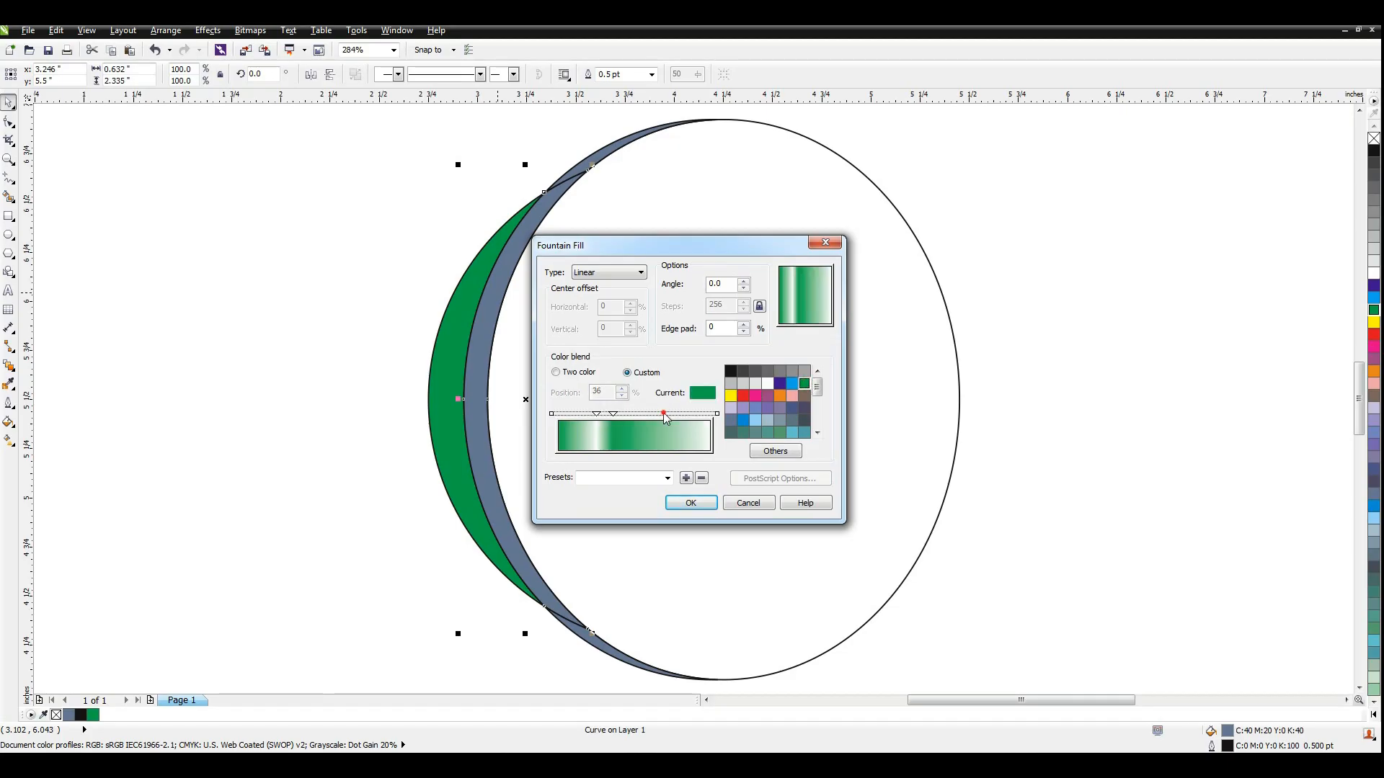
left_click(804, 384)
left_click(717, 414)
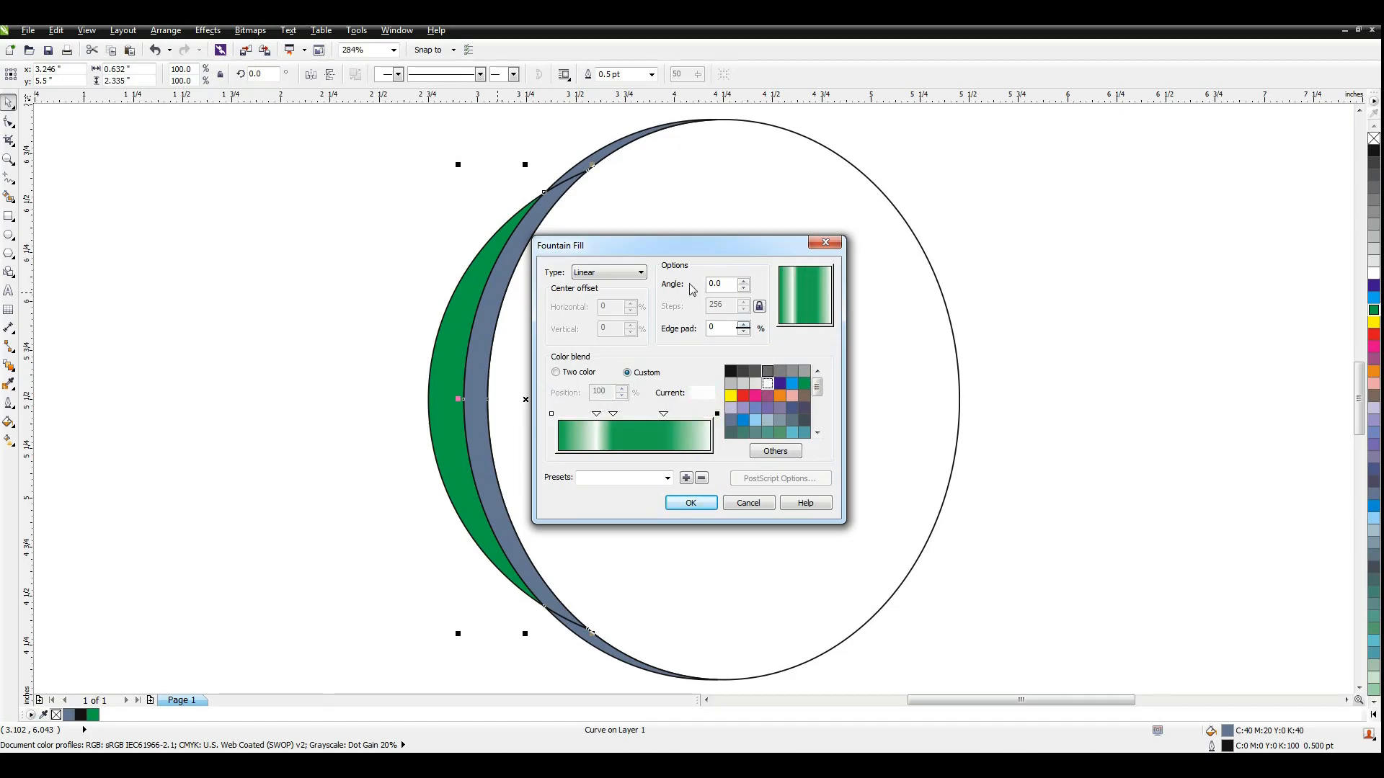
left_click(617, 271)
left_click(605, 291)
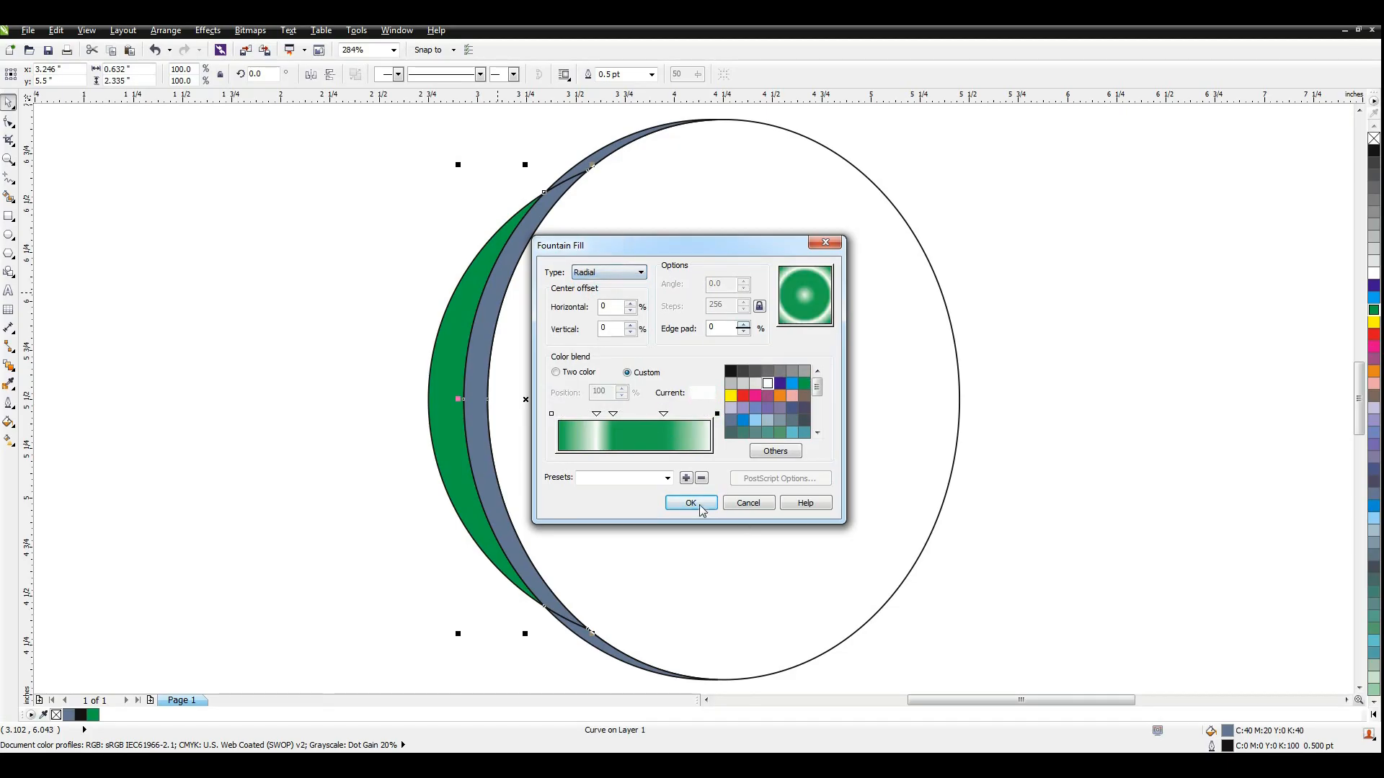
left_click(690, 502)
key("Escape")
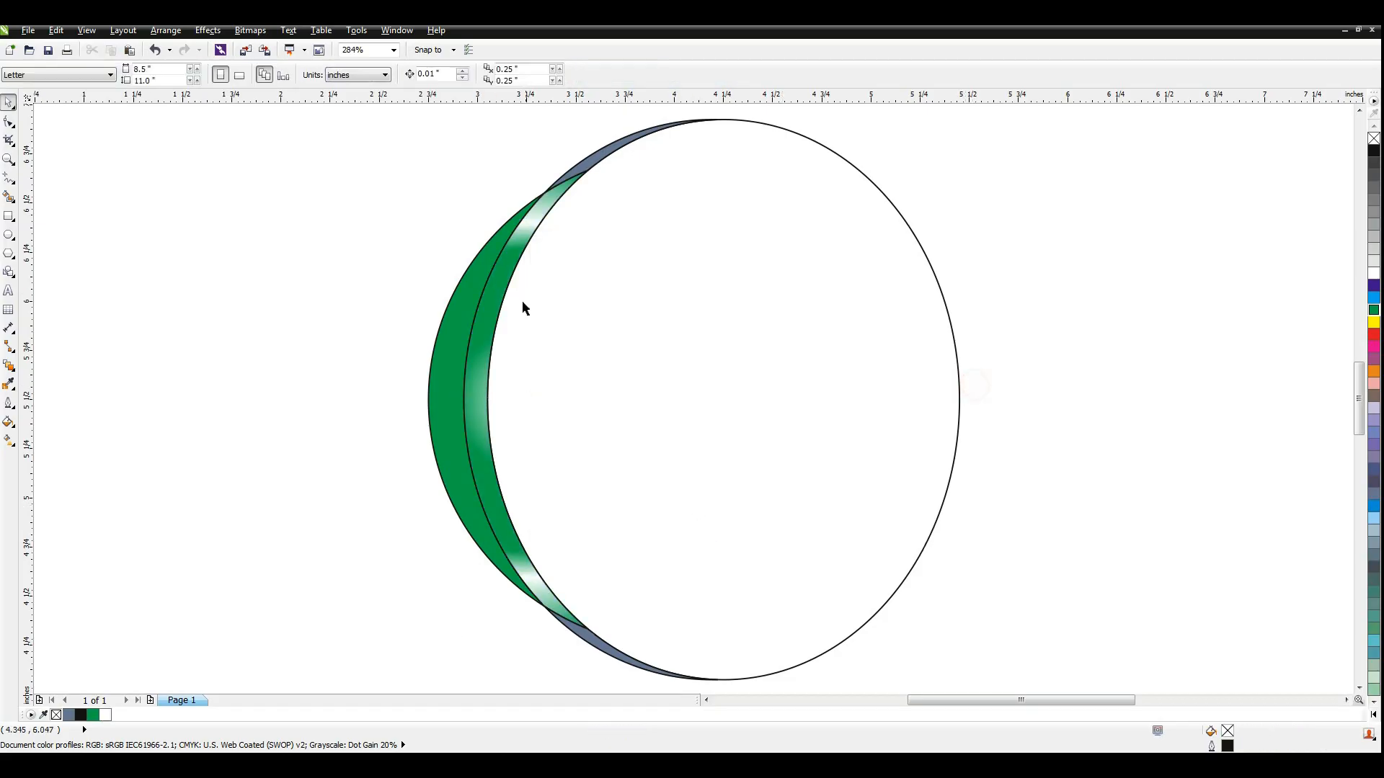
Fill the narrow slivers at the upper and lower ends of the crescents with solid green.
left_click(595, 166)
left_click(588, 640, "shift")
left_click(1374, 310)
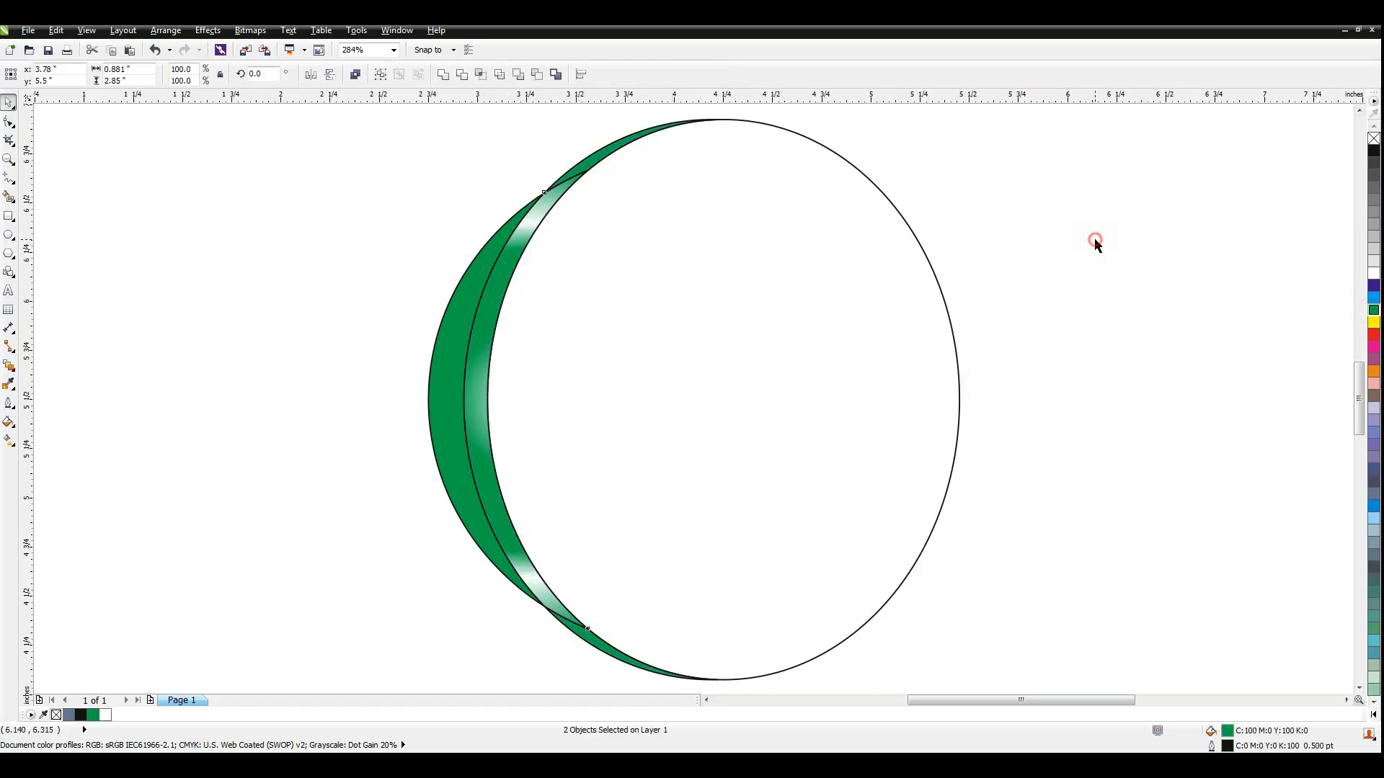
left_click(1096, 243)
Fill the large front ellipse with solid green.
left_click(815, 210)
left_click(1374, 310)
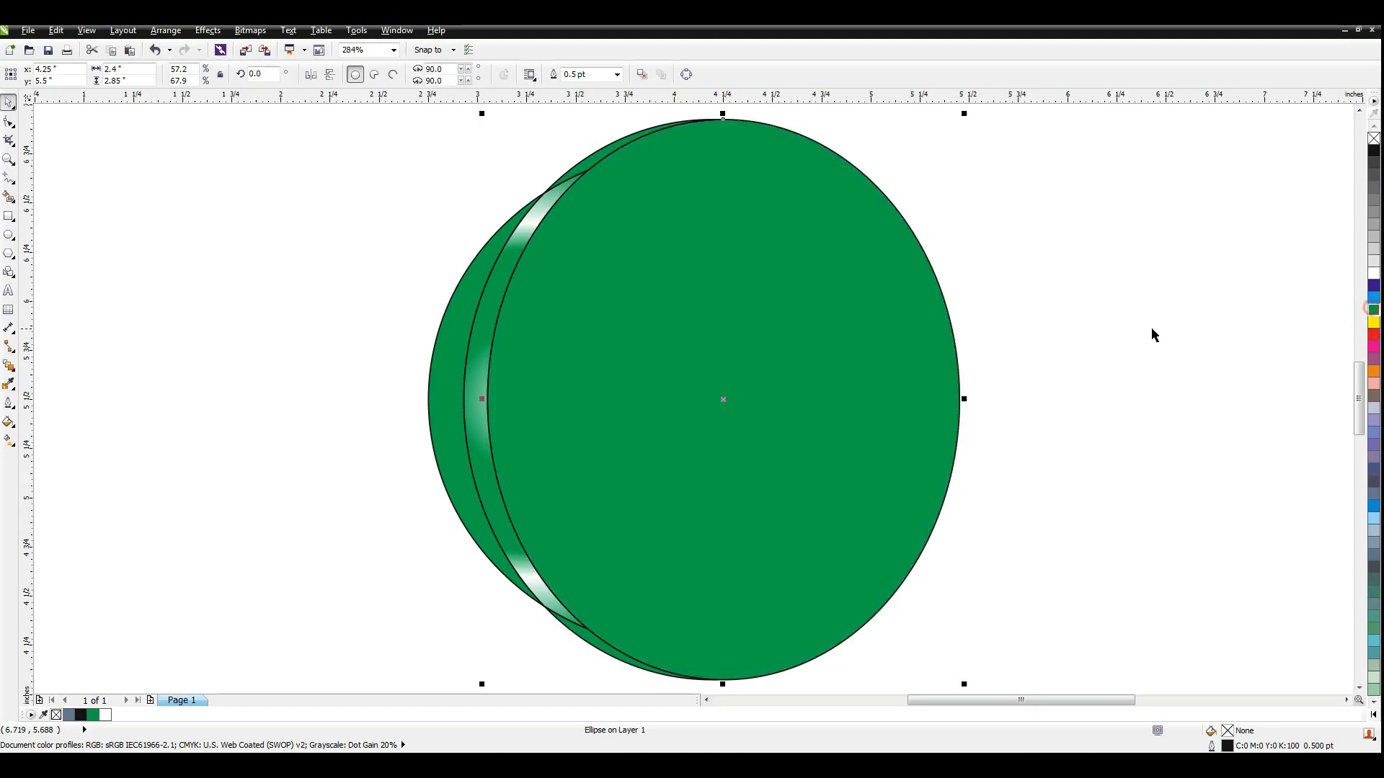
key("F11")
left_click(837, 242)
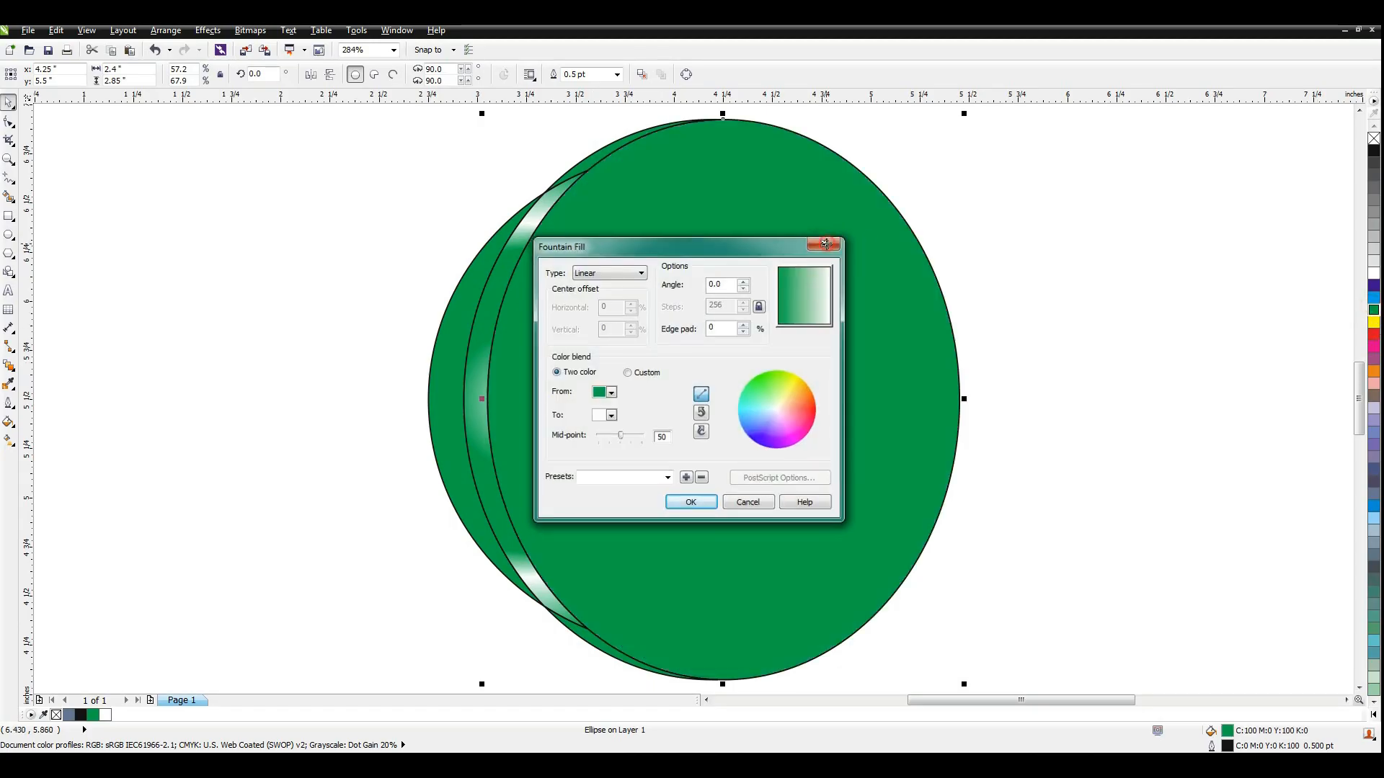
Lighten the front ellipse's uniform fill by setting the cyan component to 80 in the CMYK model.
key("shift+F11")
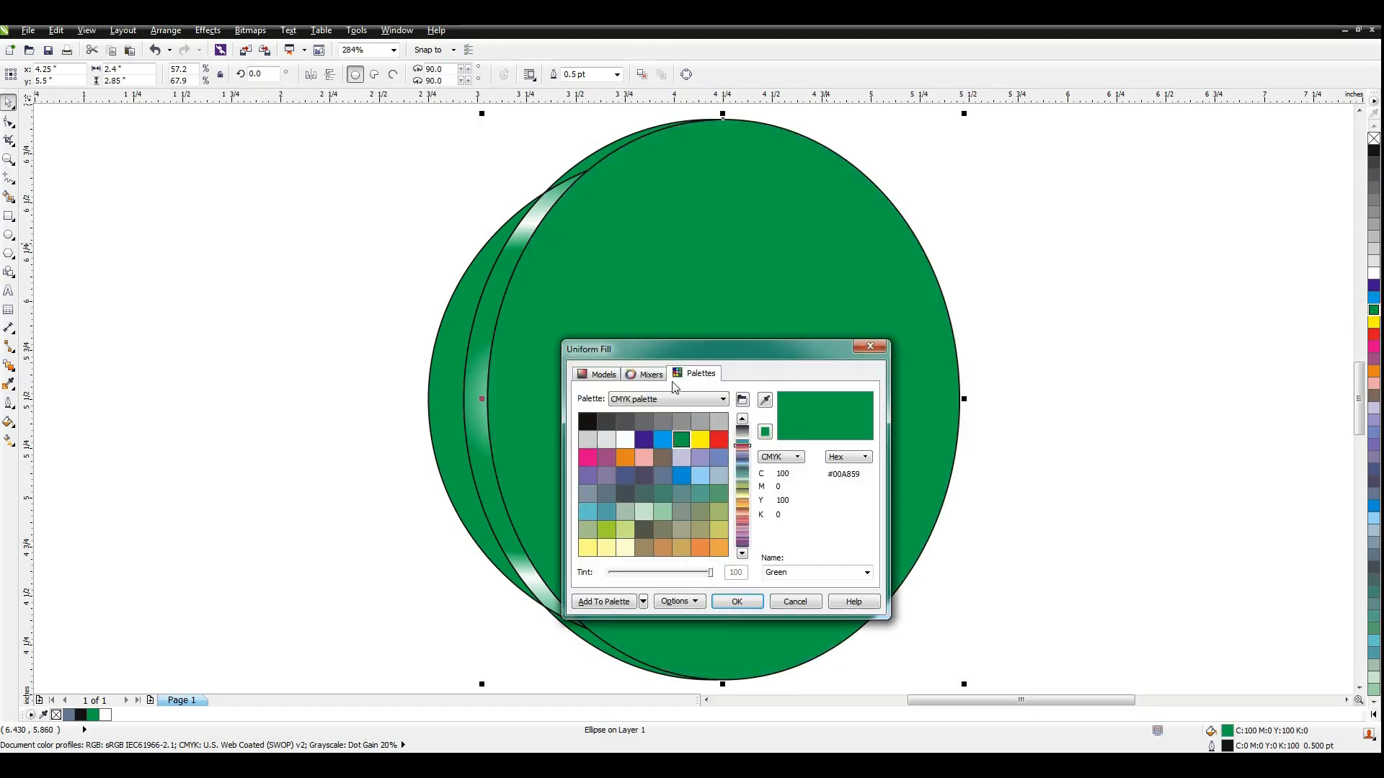
left_click(598, 374)
key("BackSpace")
key("BackSpace")
key("BackSpace")
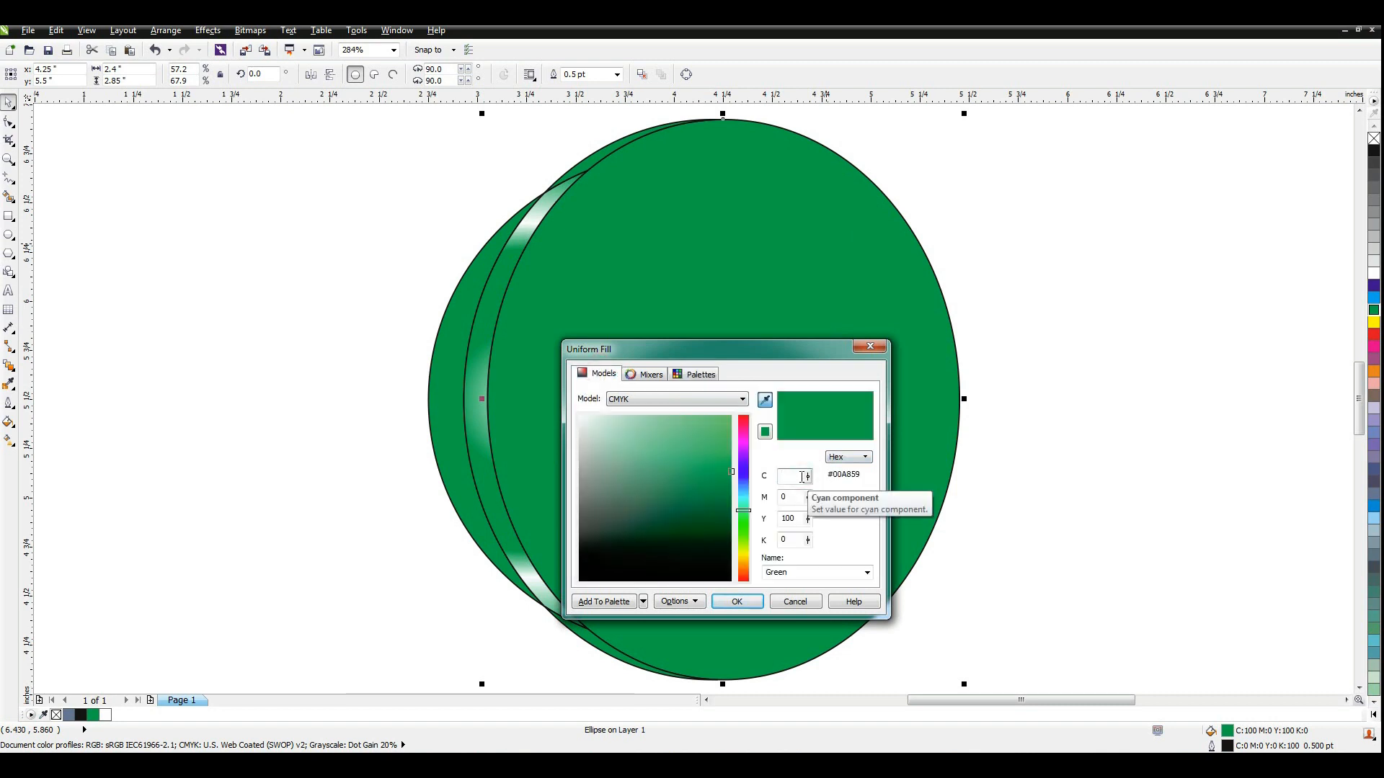
type("80")
key("Tab")
key("Tab")
key("Return")
left_click(1163, 324)
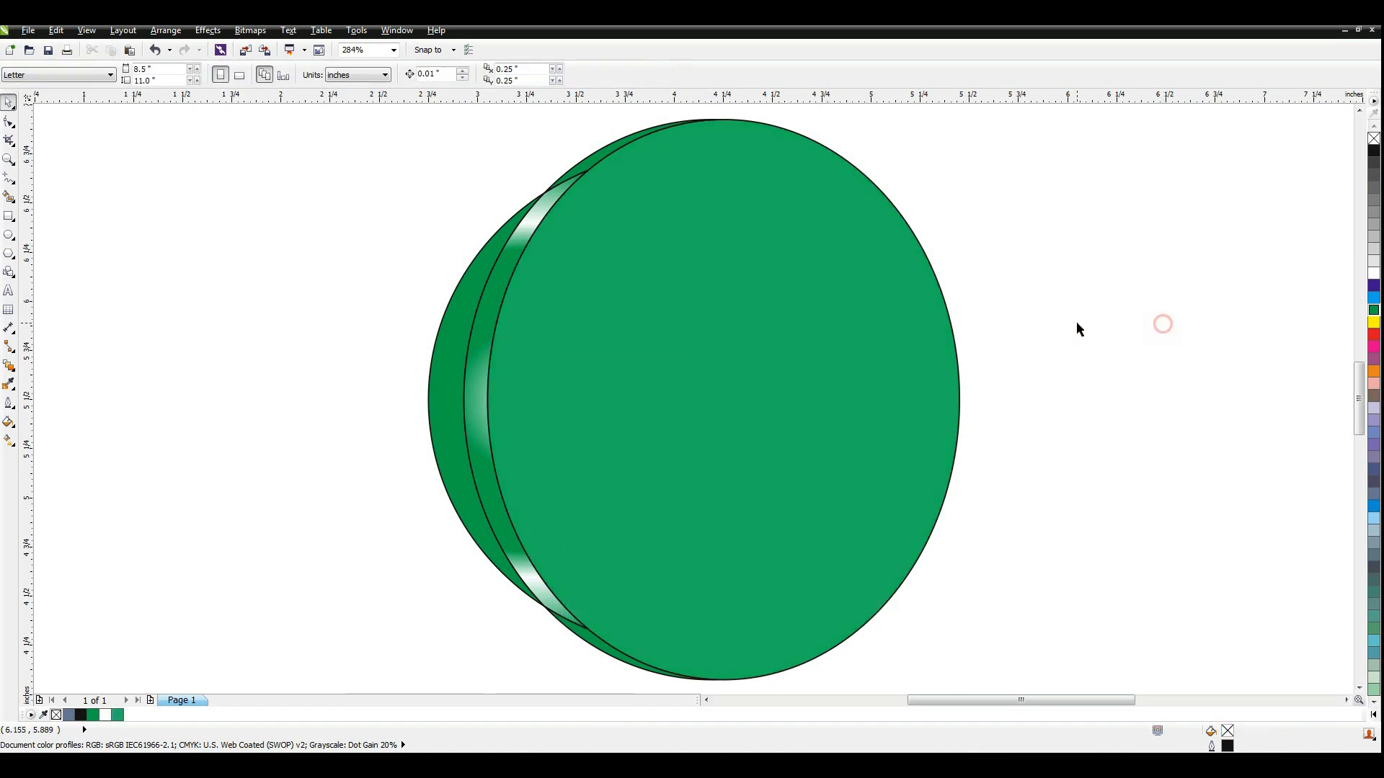
Make a smaller concentric copy of the front ellipse, about 1.64 by 1.95 in, with no fill.
left_click(905, 285)
left_click(1071, 236)
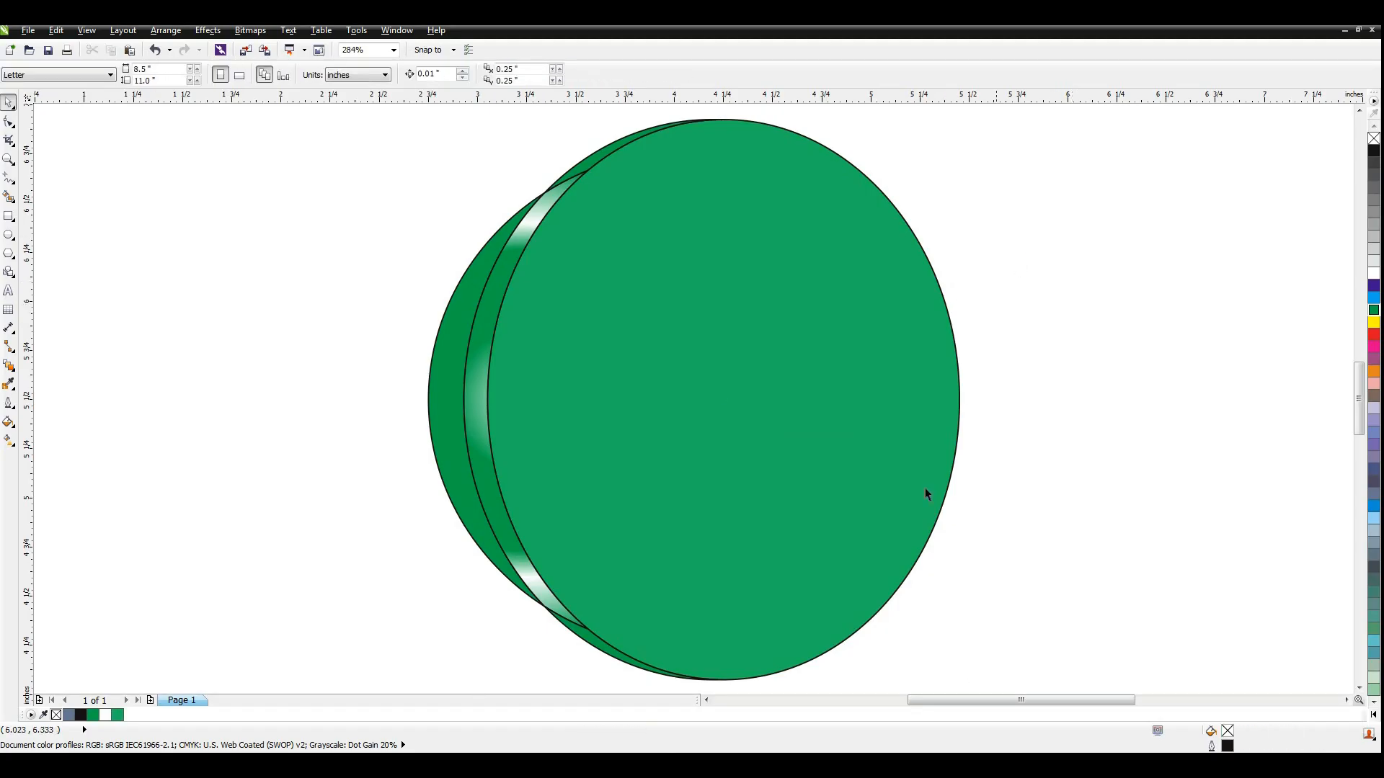
left_click(838, 343)
left_click_drag(966, 116, 928, 217)
left_click(1373, 139)
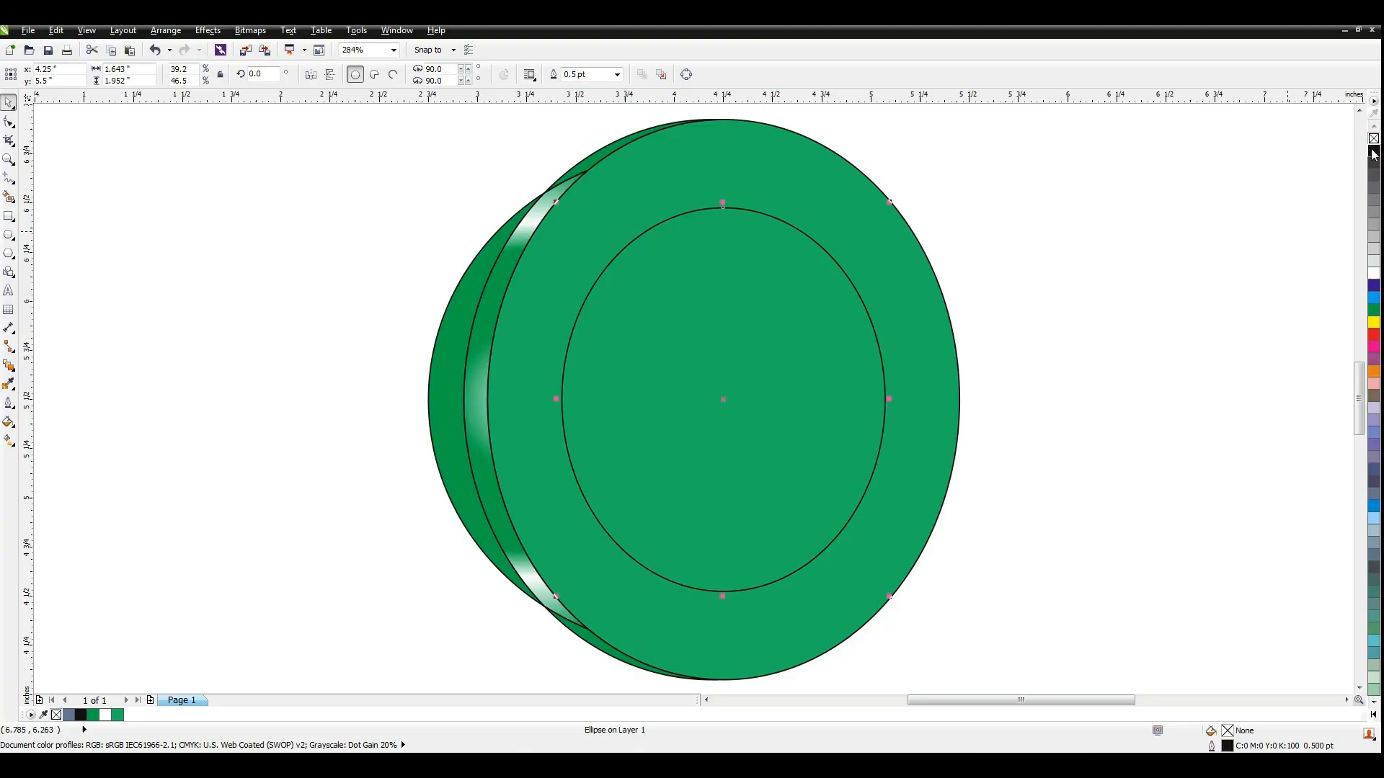
left_click(1032, 200)
Resize the inner ellipse to 1.5 in wide by 1.95 in high and shift it slightly to the right.
left_click(813, 242)
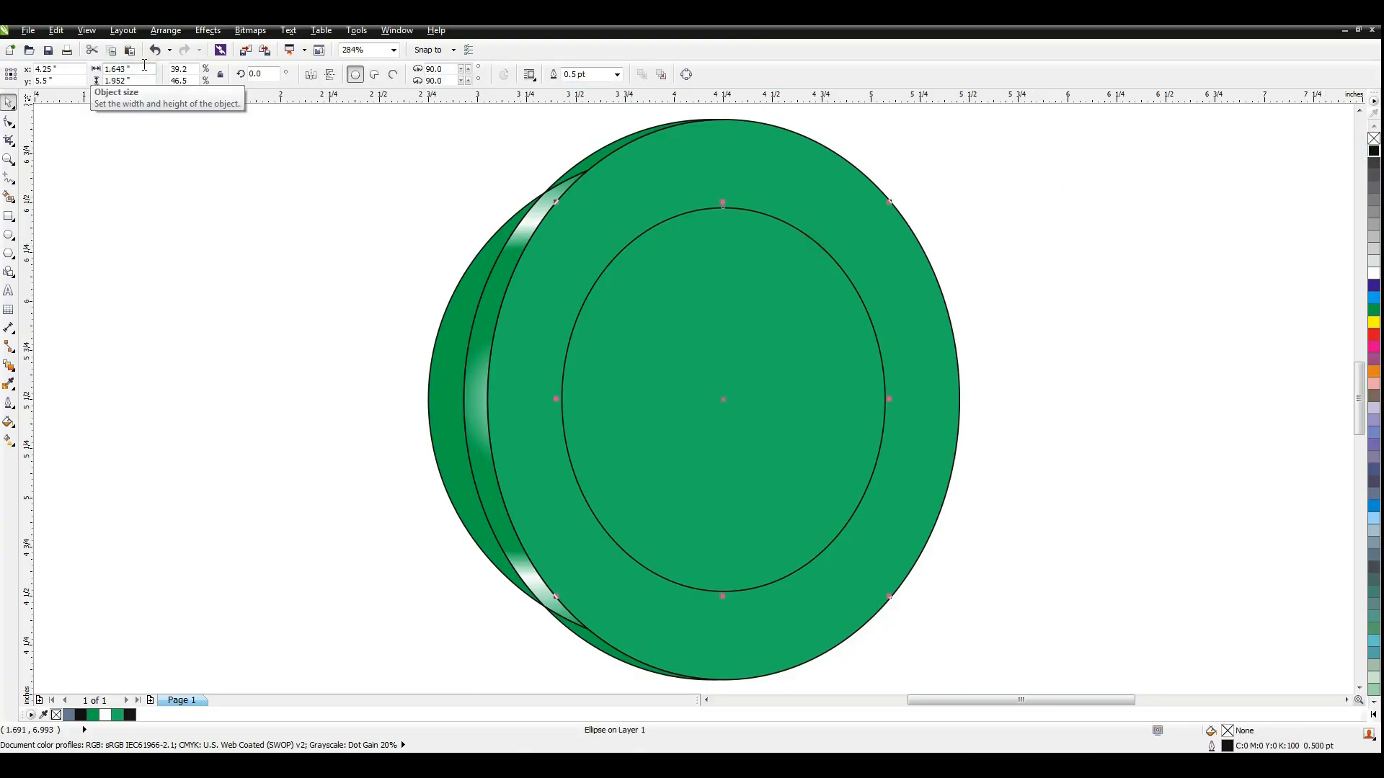
type("1.5")
key("Tab")
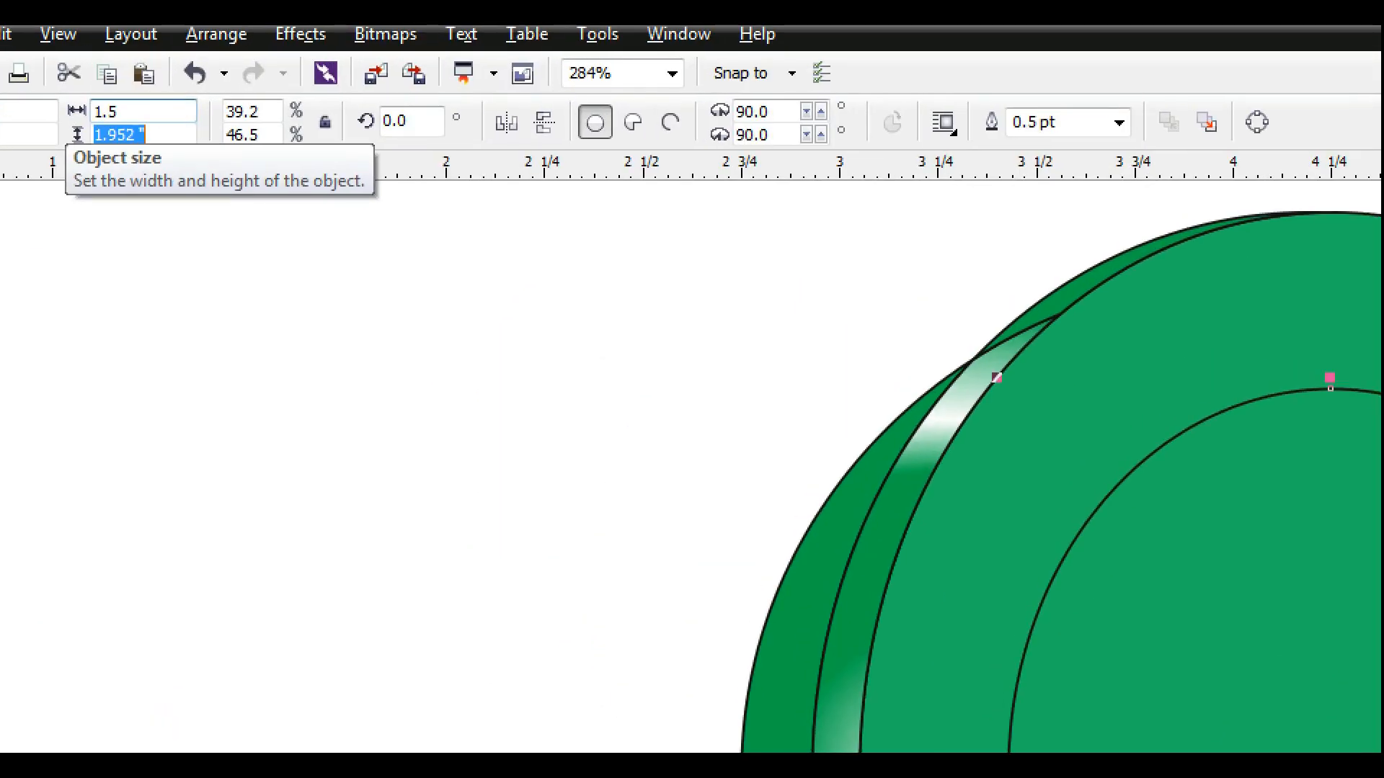
type("1.95")
key("Return")
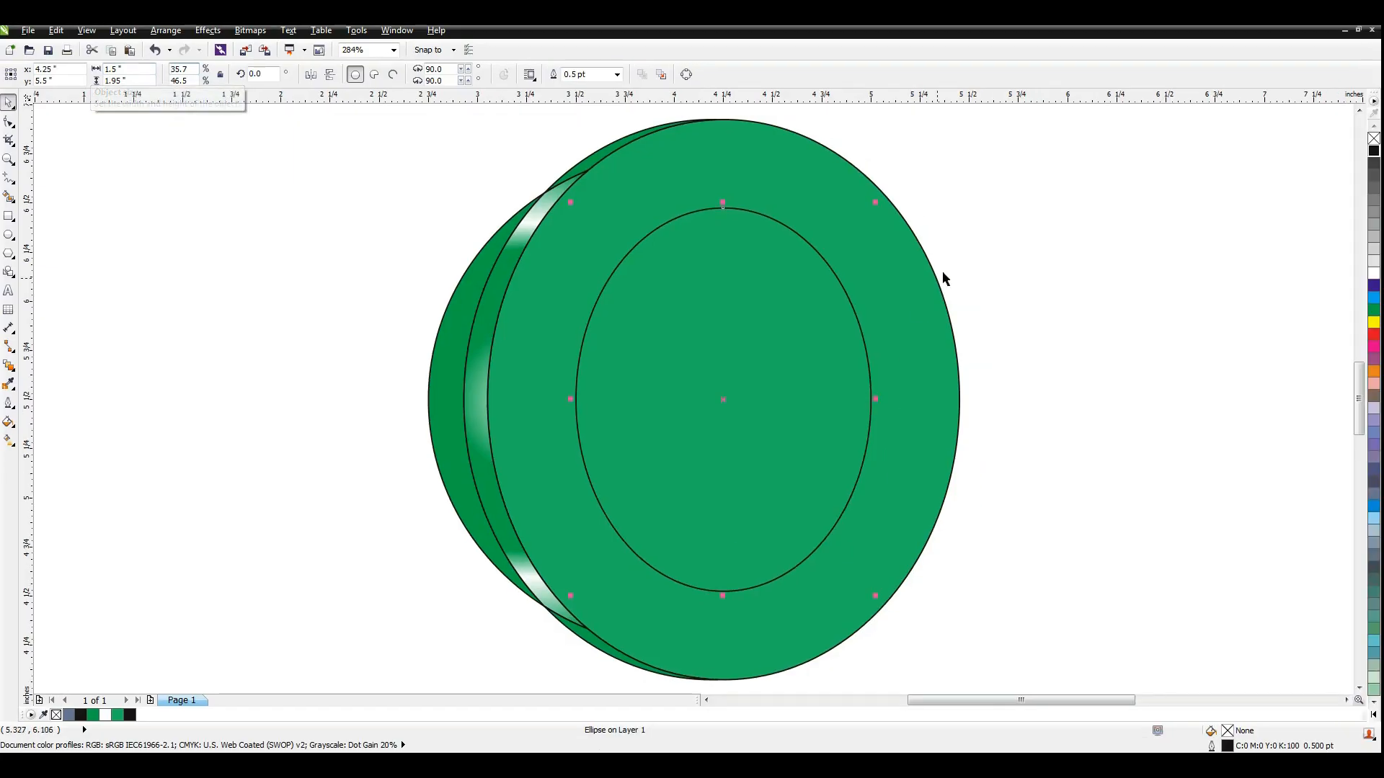
key("Escape")
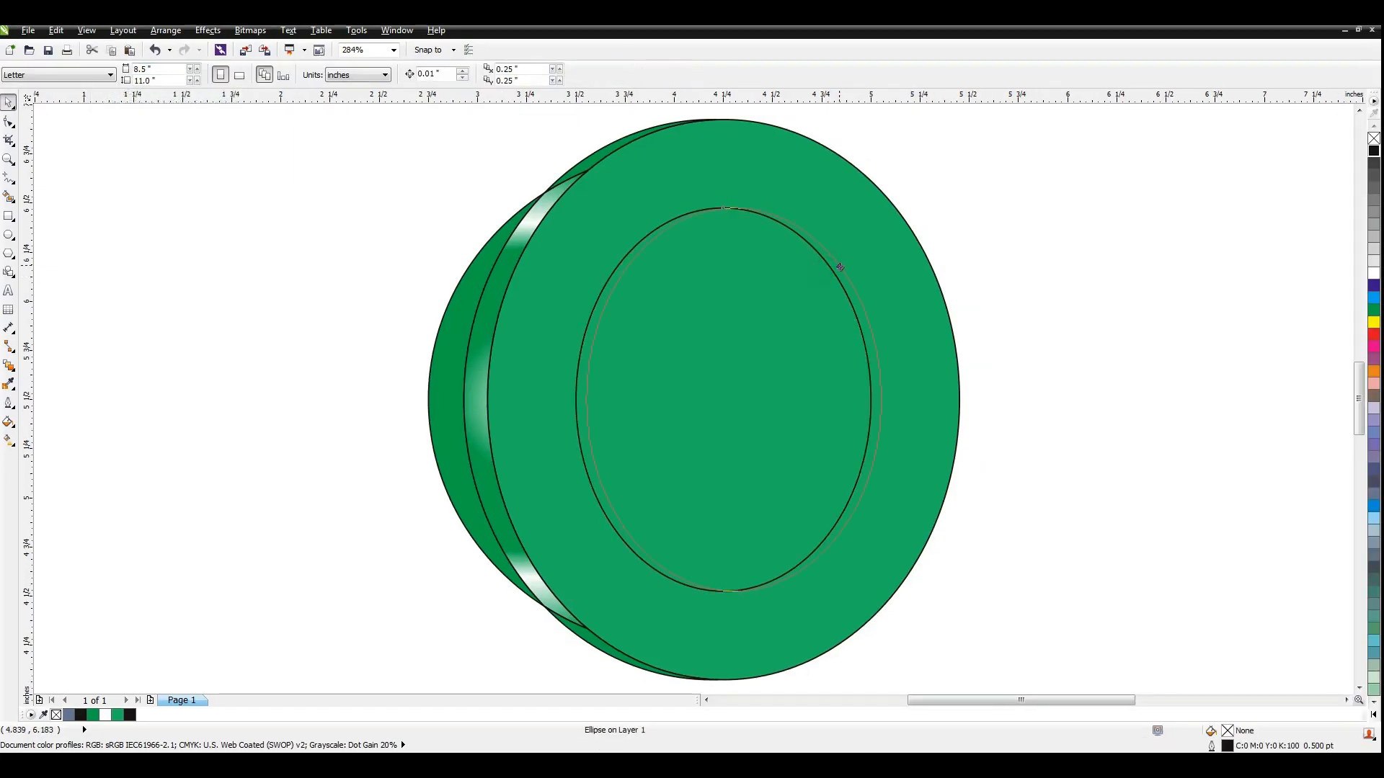
left_click_drag(840, 267, 844, 268)
left_click(968, 299)
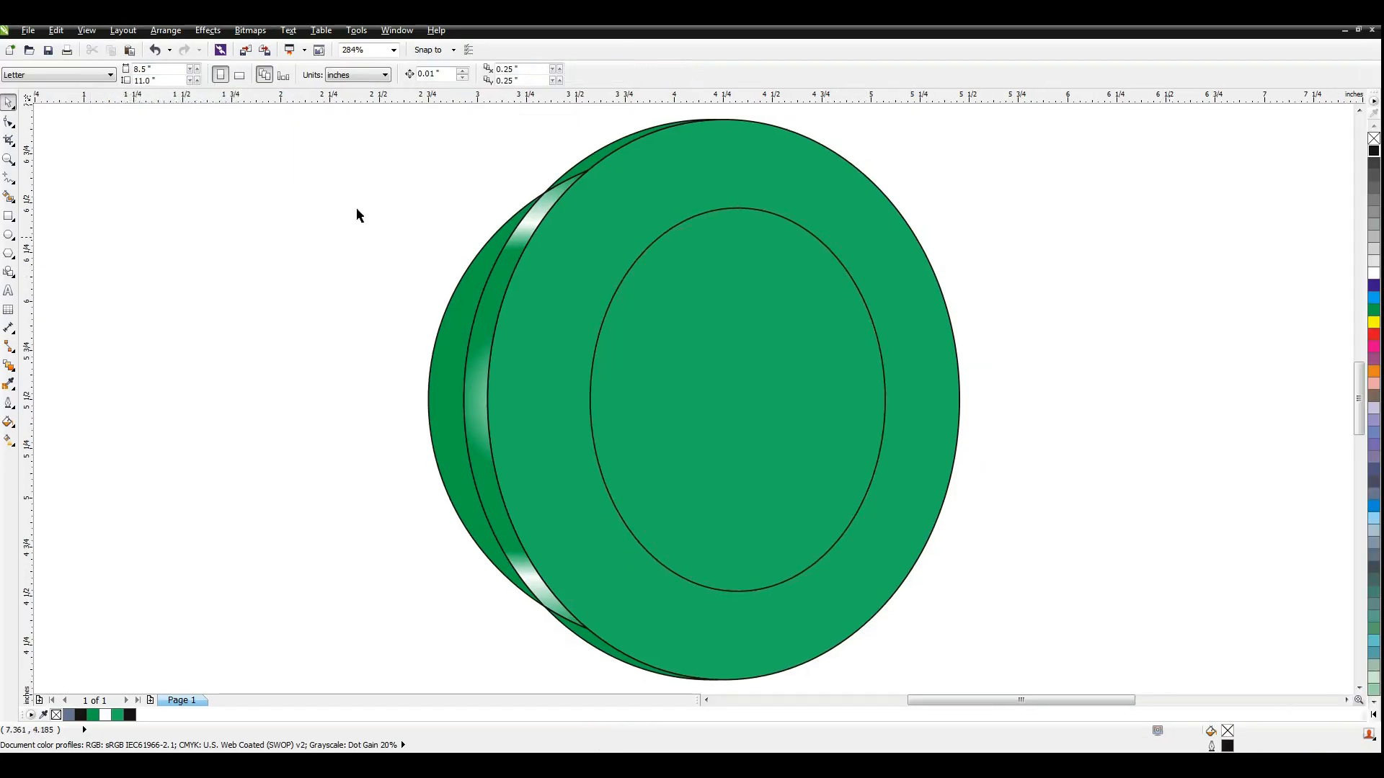
Draw a three-sided polygon about 0.36 by 0.31 in on the empty area left of the disc.
left_click(8, 254)
left_click_drag(168, 253, 249, 324)
left_click(387, 78)
left_click(387, 78)
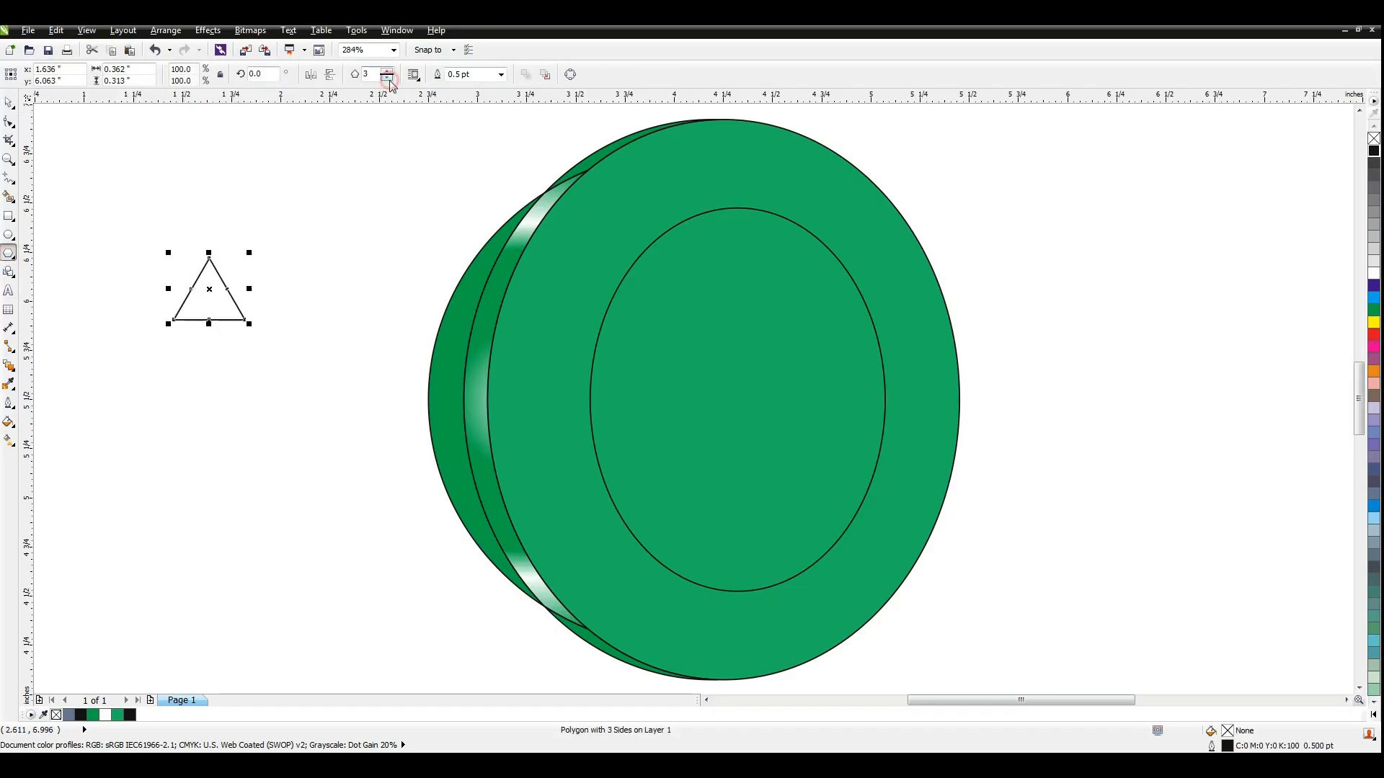
Reshape the triangle to about 0.32 in wide by 0.40 in high and rotate it to about 138.7°.
left_click_drag(209, 325, 209, 341)
left_click_drag(248, 289, 245, 289)
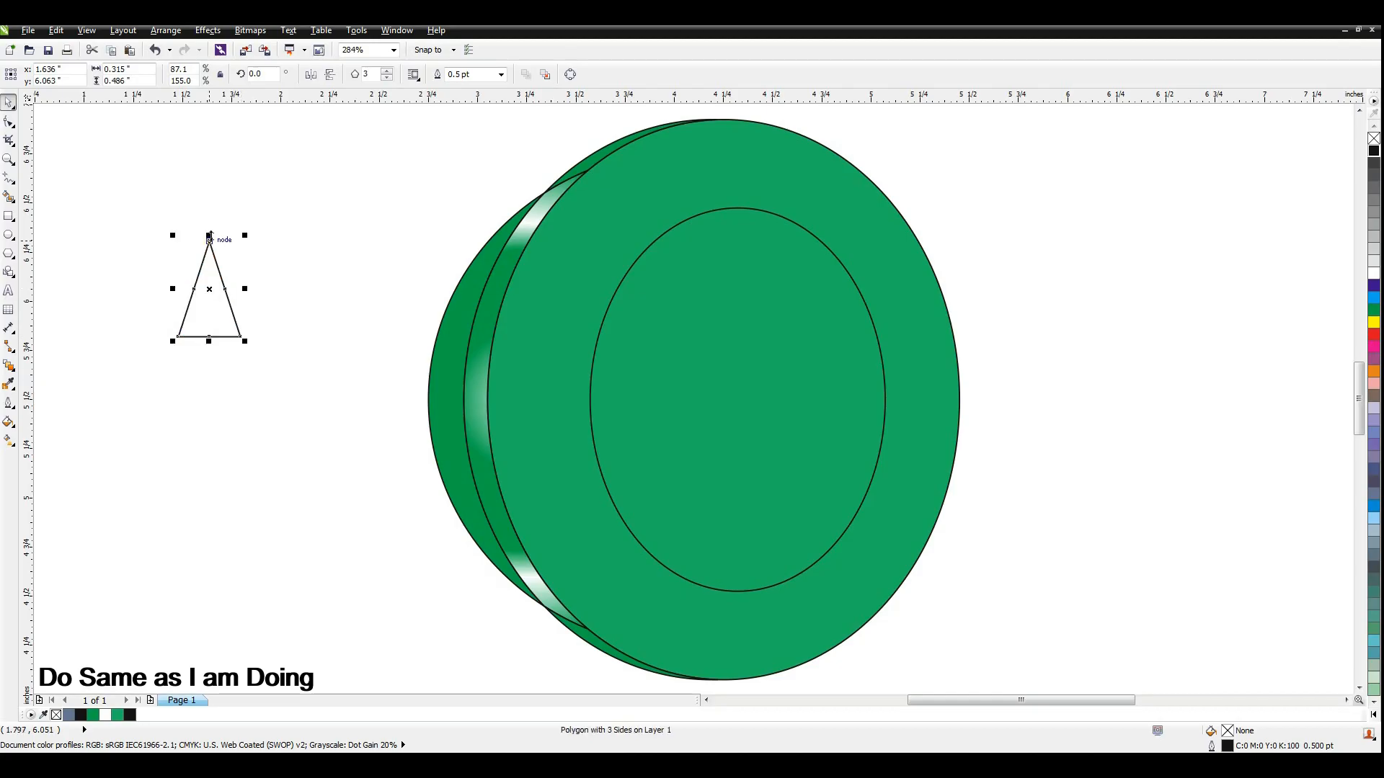
left_click_drag(209, 235, 211, 244)
left_click(220, 313)
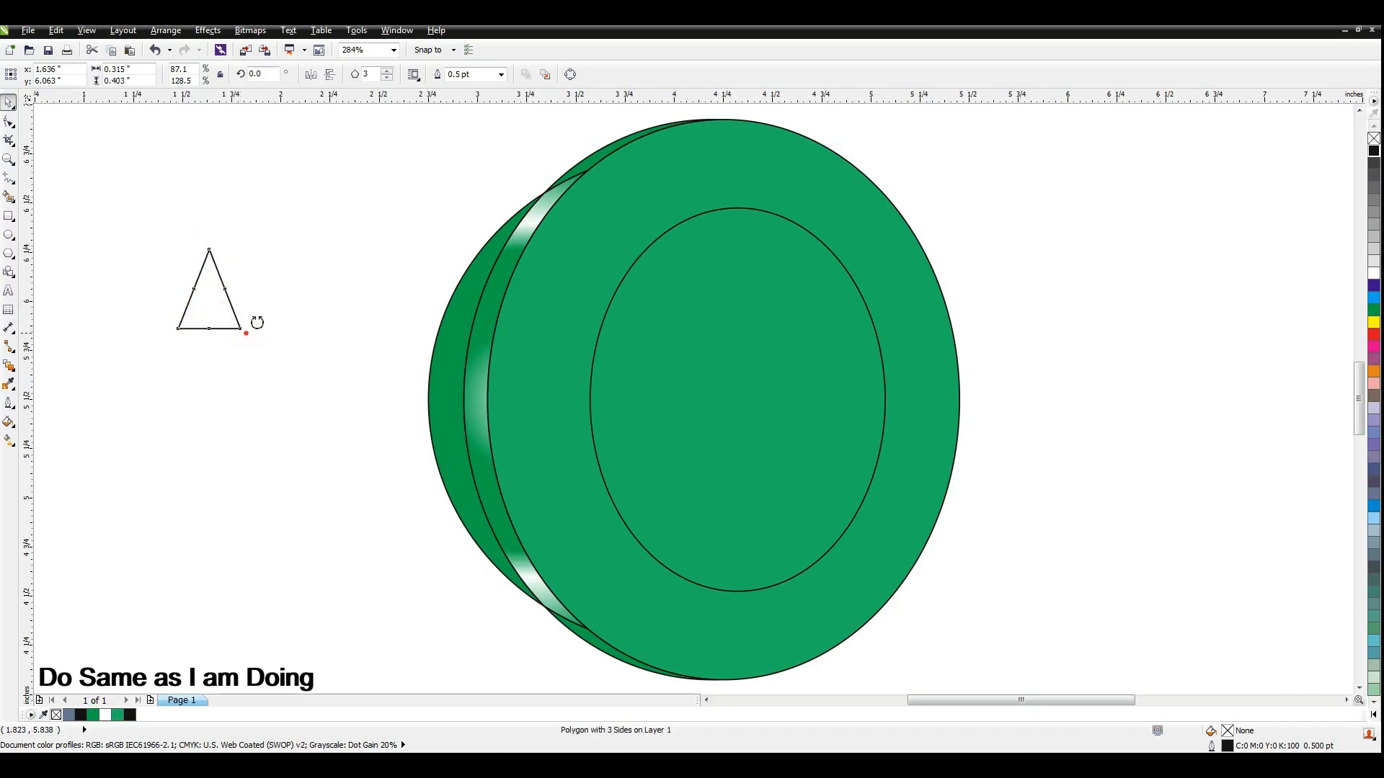
left_click_drag(257, 318, 214, 188)
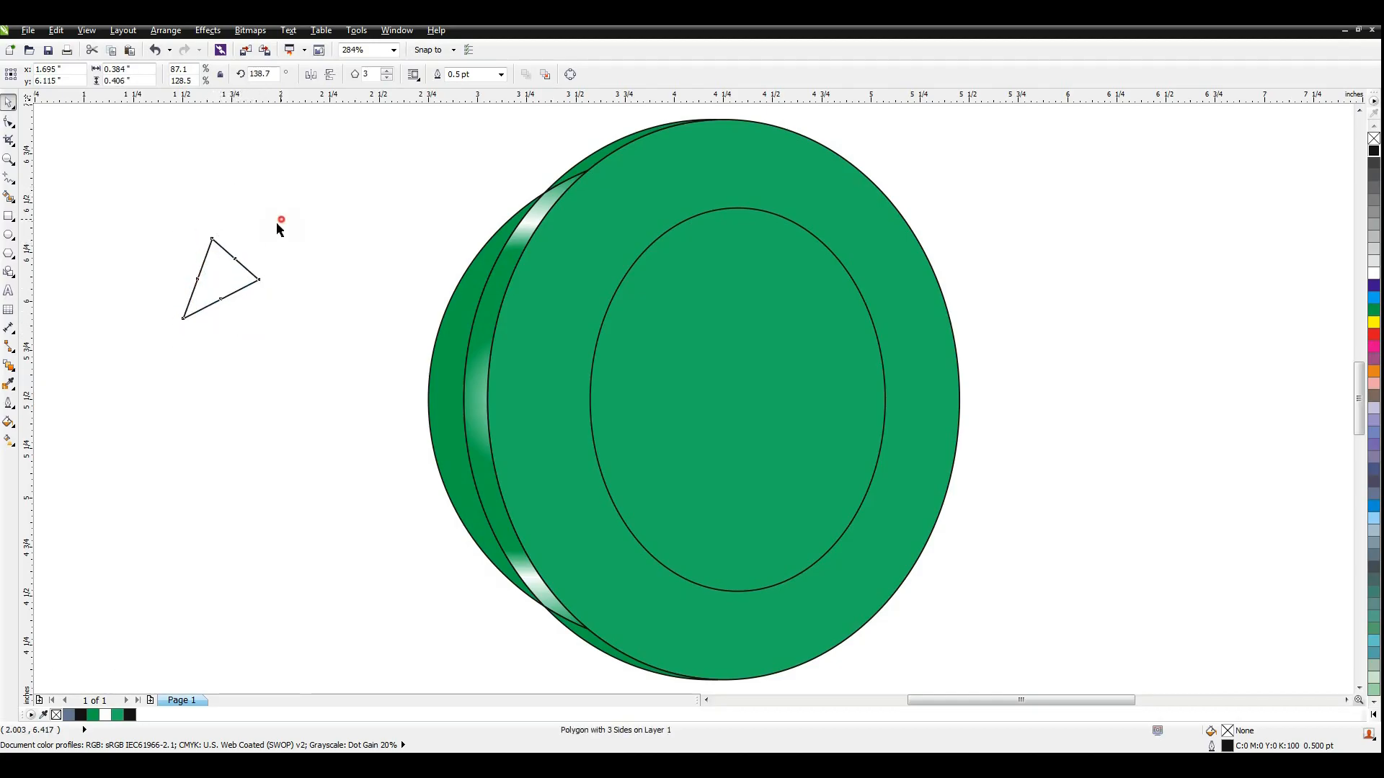
Move the triangle onto the lower-left edge of the inner ellipse and weld the two into one speech-bubble outline.
left_click(278, 223)
left_click_drag(229, 266, 657, 533)
left_click(639, 402, "shift")
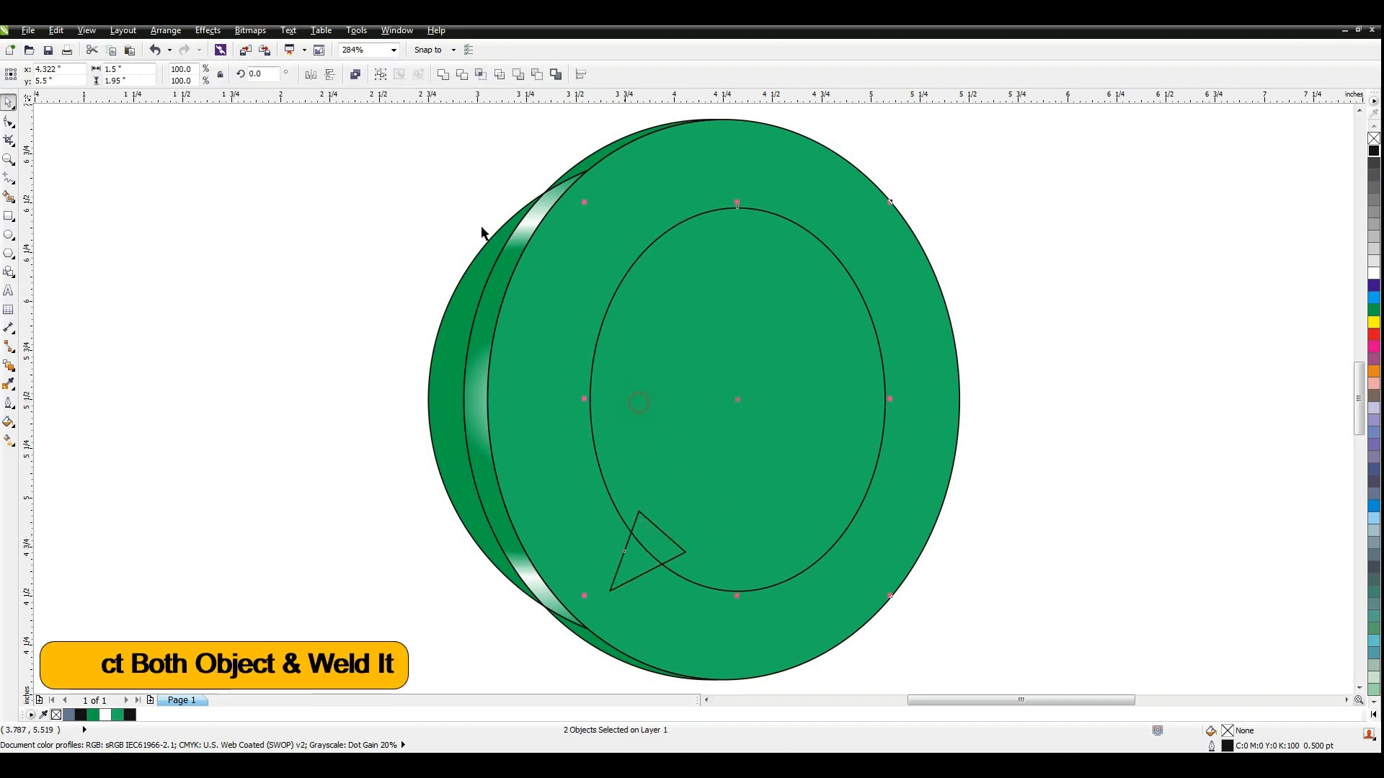
left_click(443, 74)
left_click(305, 494)
Make a concentric copy of the speech-bubble outline scaled down to about 1.11 by 1.45 in.
left_click(770, 341)
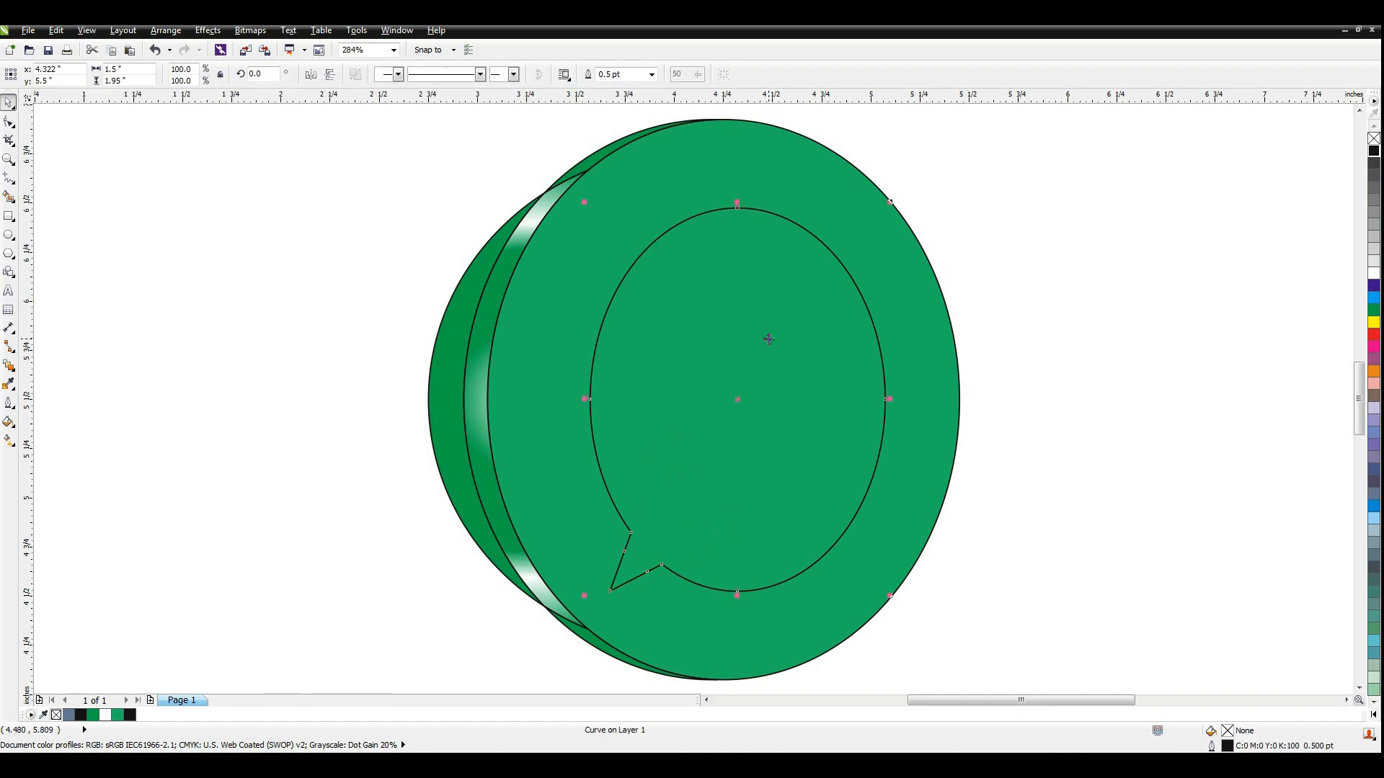
left_click_drag(891, 204, 882, 254)
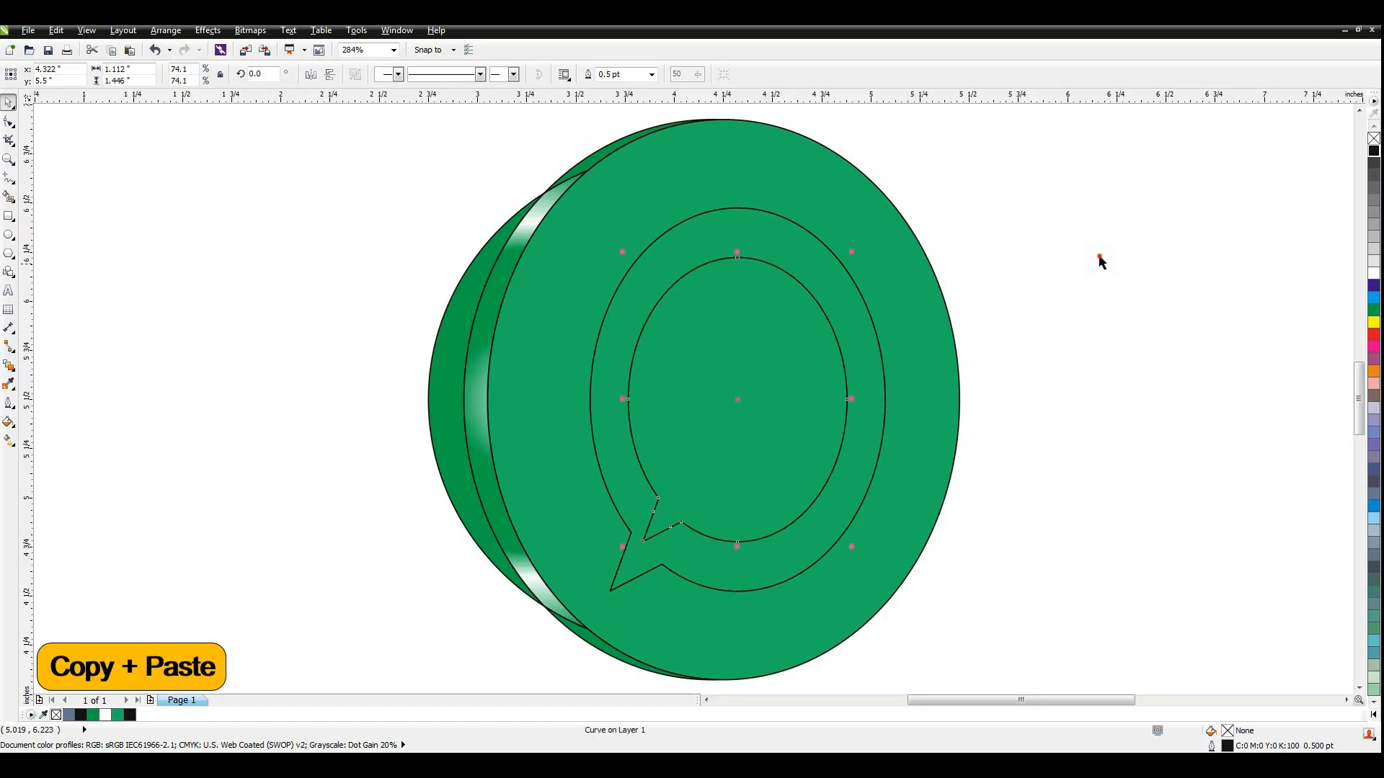
key("Escape")
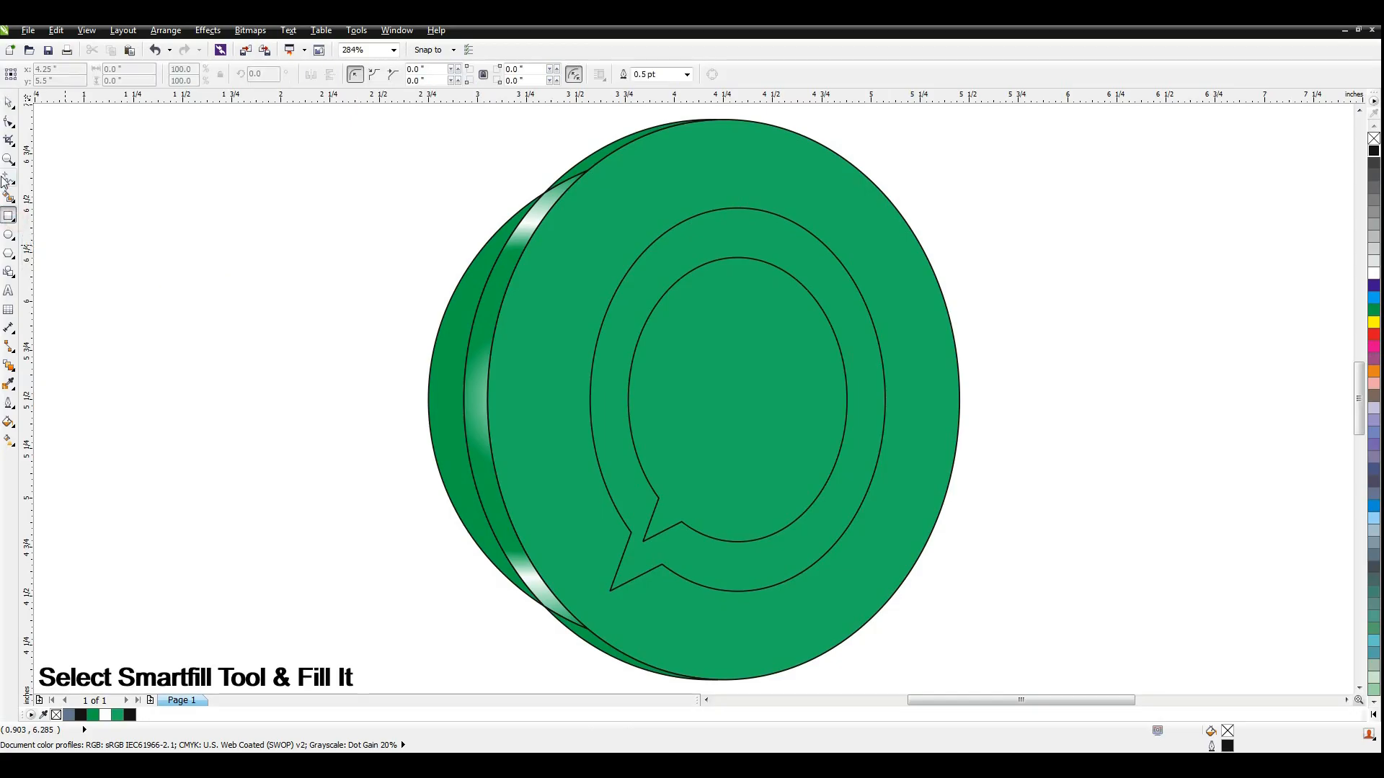
Fill the band between the two speech-bubble outlines with the Smart Fill tool.
left_click(8, 196)
left_click(681, 245)
key("space")
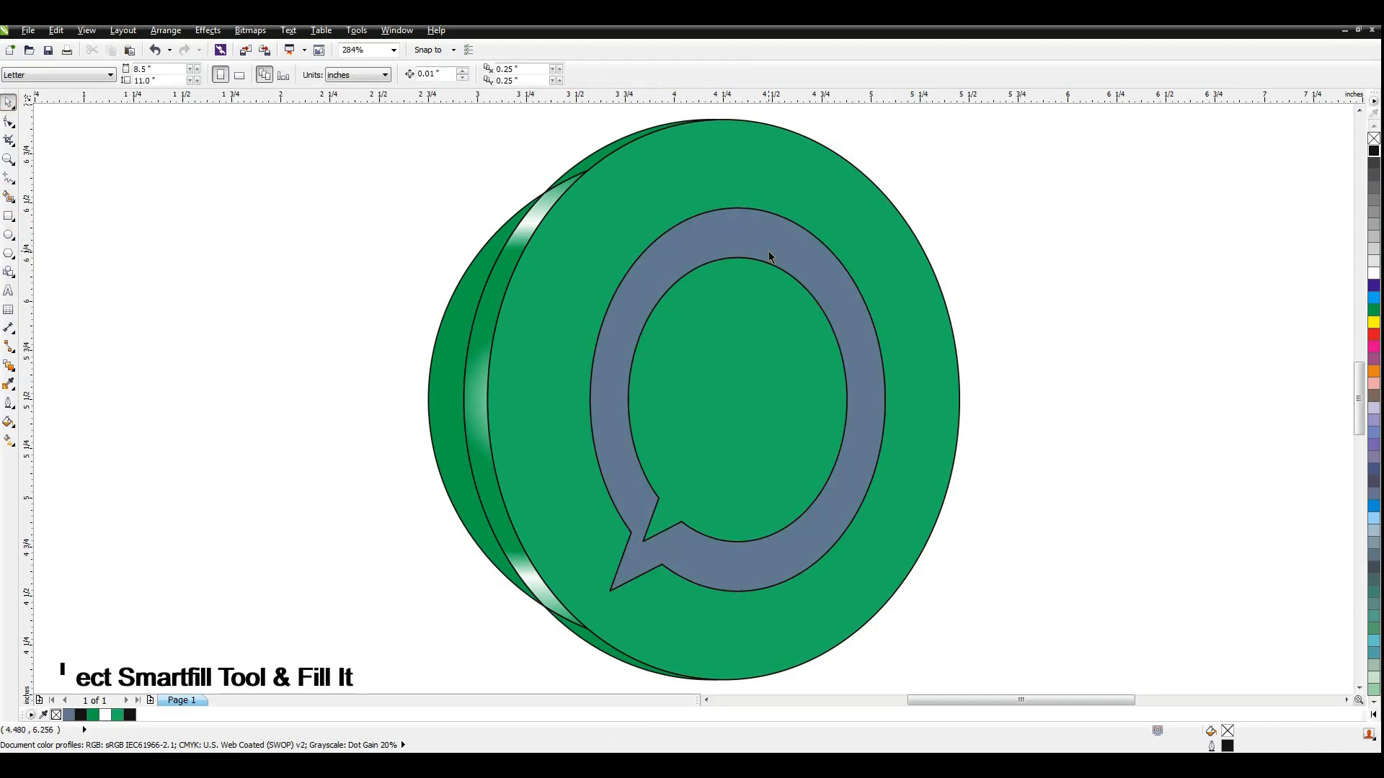
left_click_drag(764, 253, 801, 252)
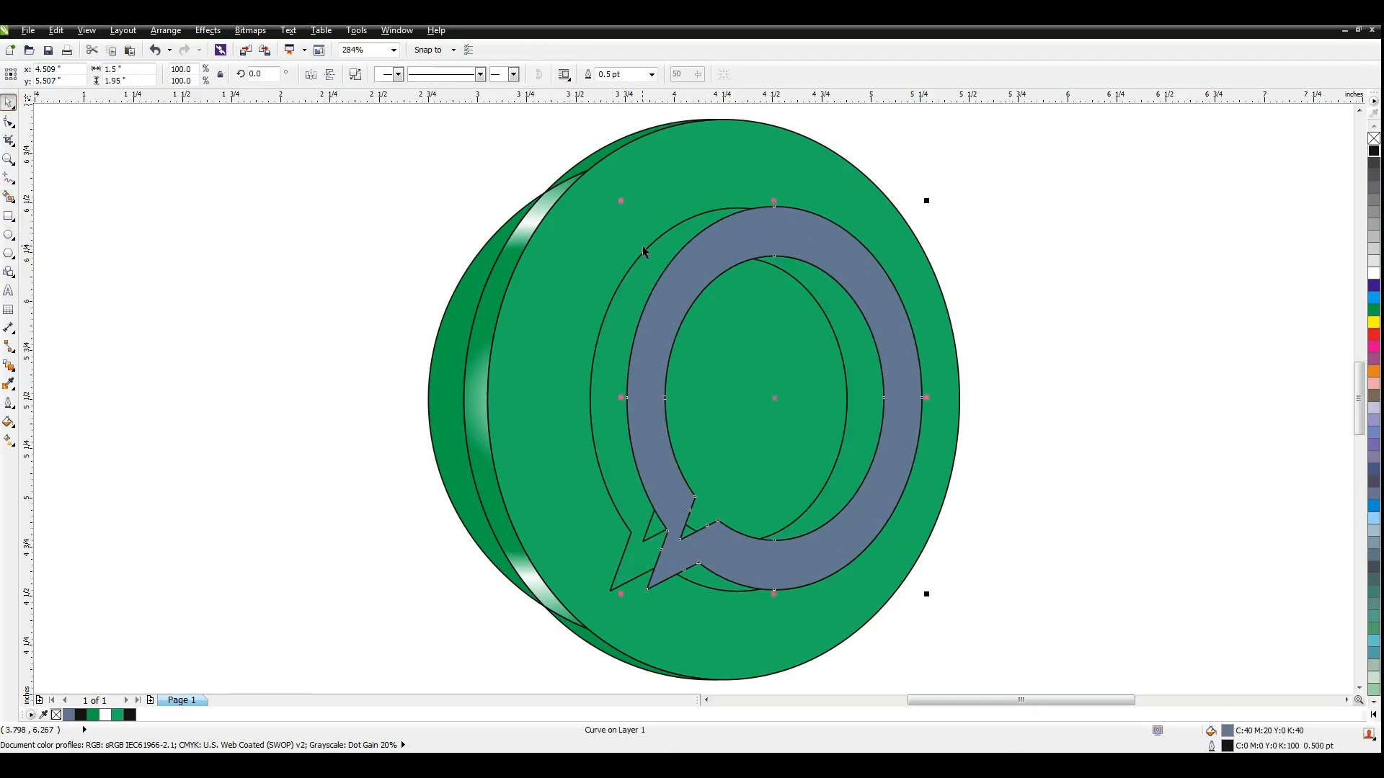
key("ctrl+z")
key("Escape")
Delete the leftover speech-bubble outlines and give the filled ring a 20% black fill with no outline.
left_click(787, 235)
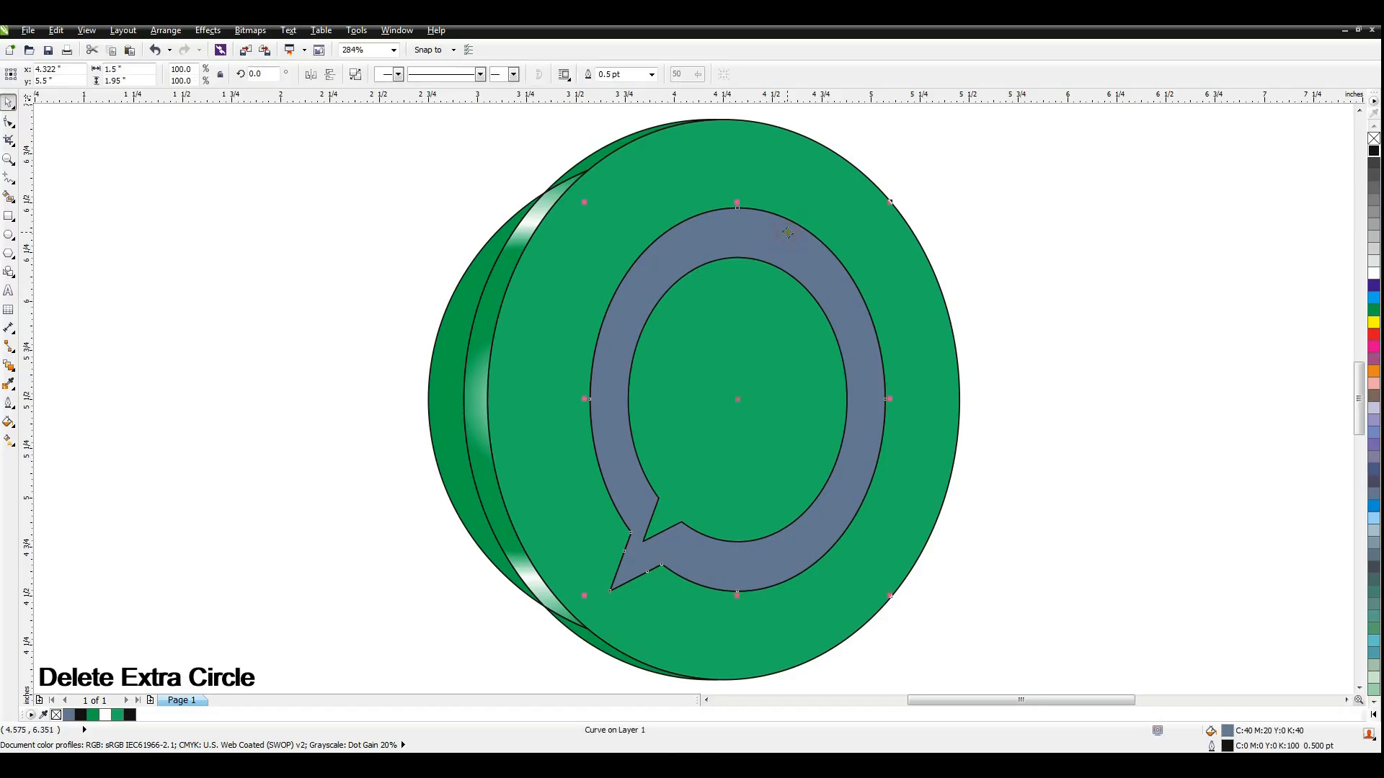
key("Escape")
left_click_drag(823, 252, 850, 253)
left_click(1374, 249)
right_click(1374, 138)
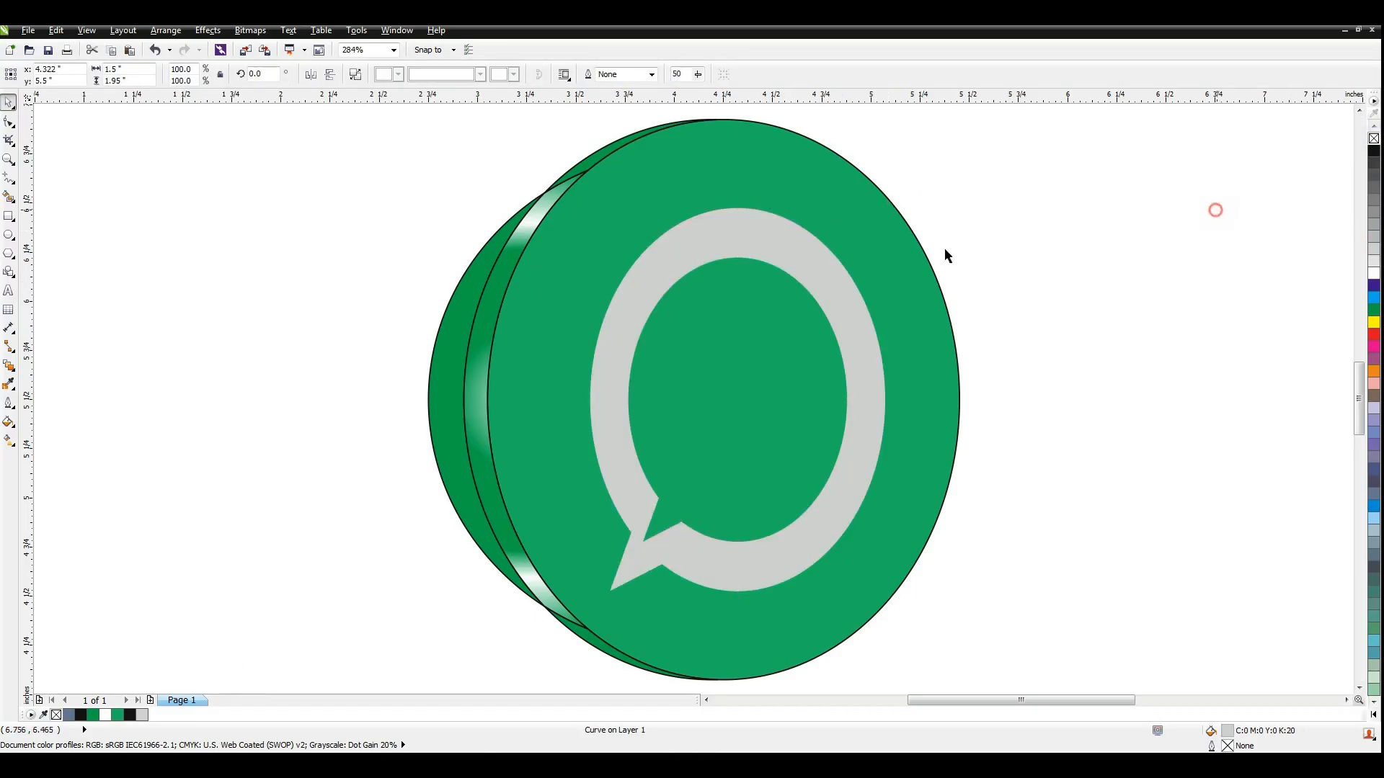
Duplicate the gray speech-bubble ring, offset the copy slightly left behind the original and fill it with 40% black.
left_click(56, 31)
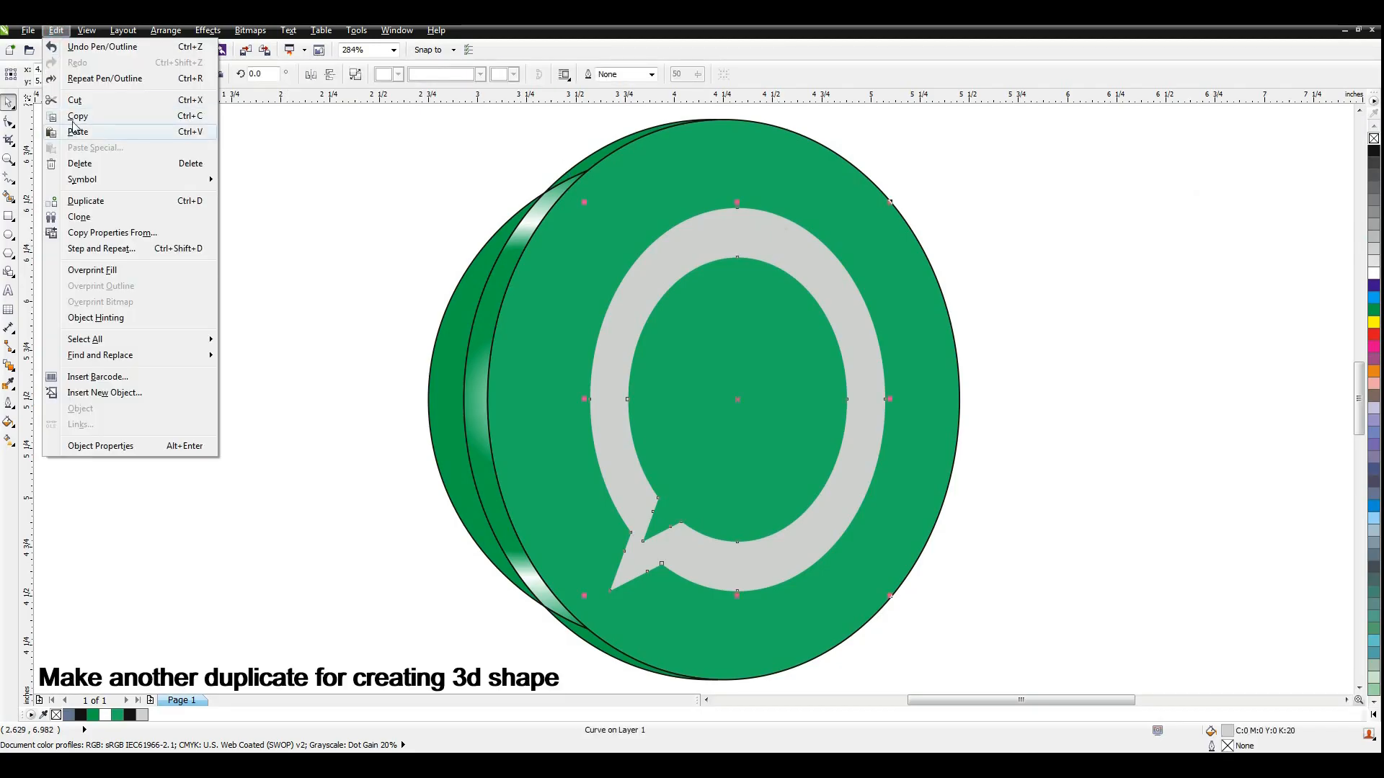
left_click(75, 118)
left_click(56, 31)
left_click(76, 132)
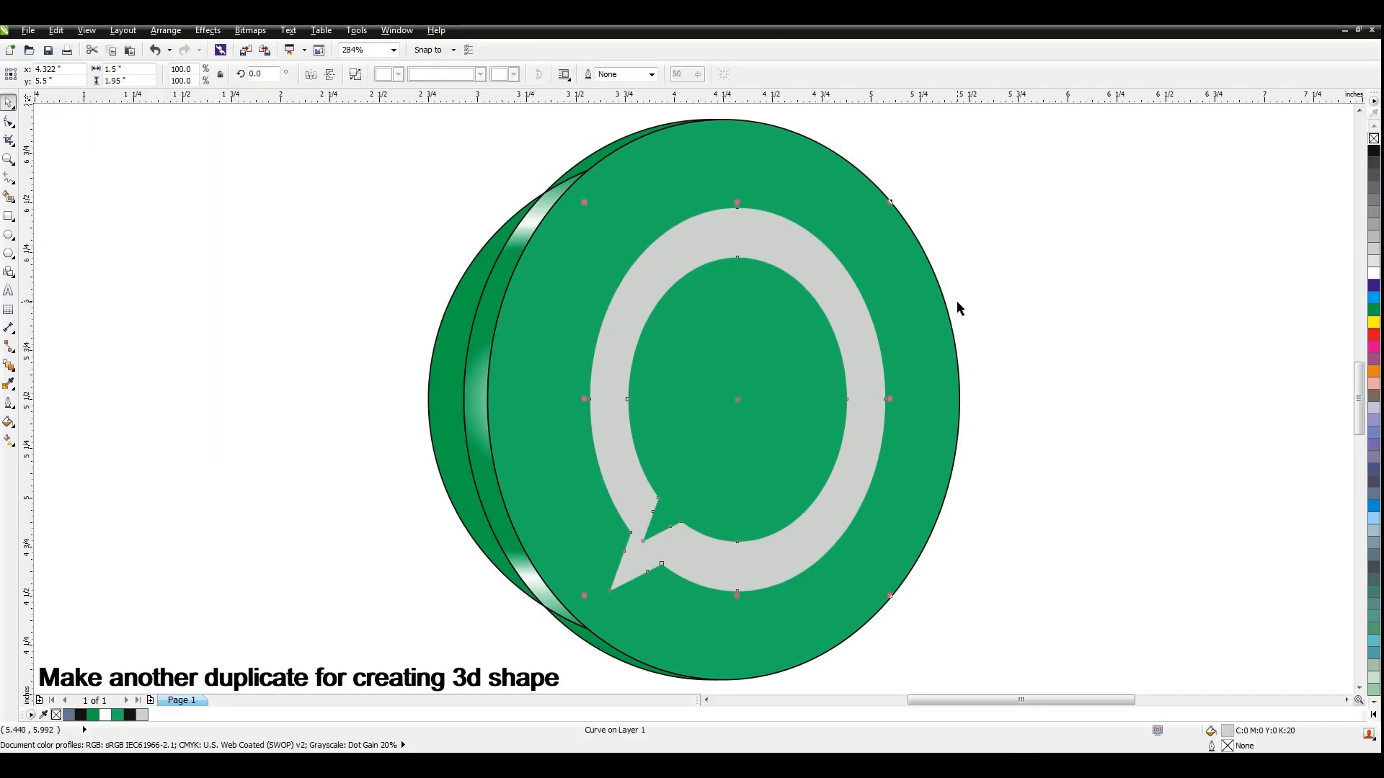
key("Left")
left_click(1375, 250)
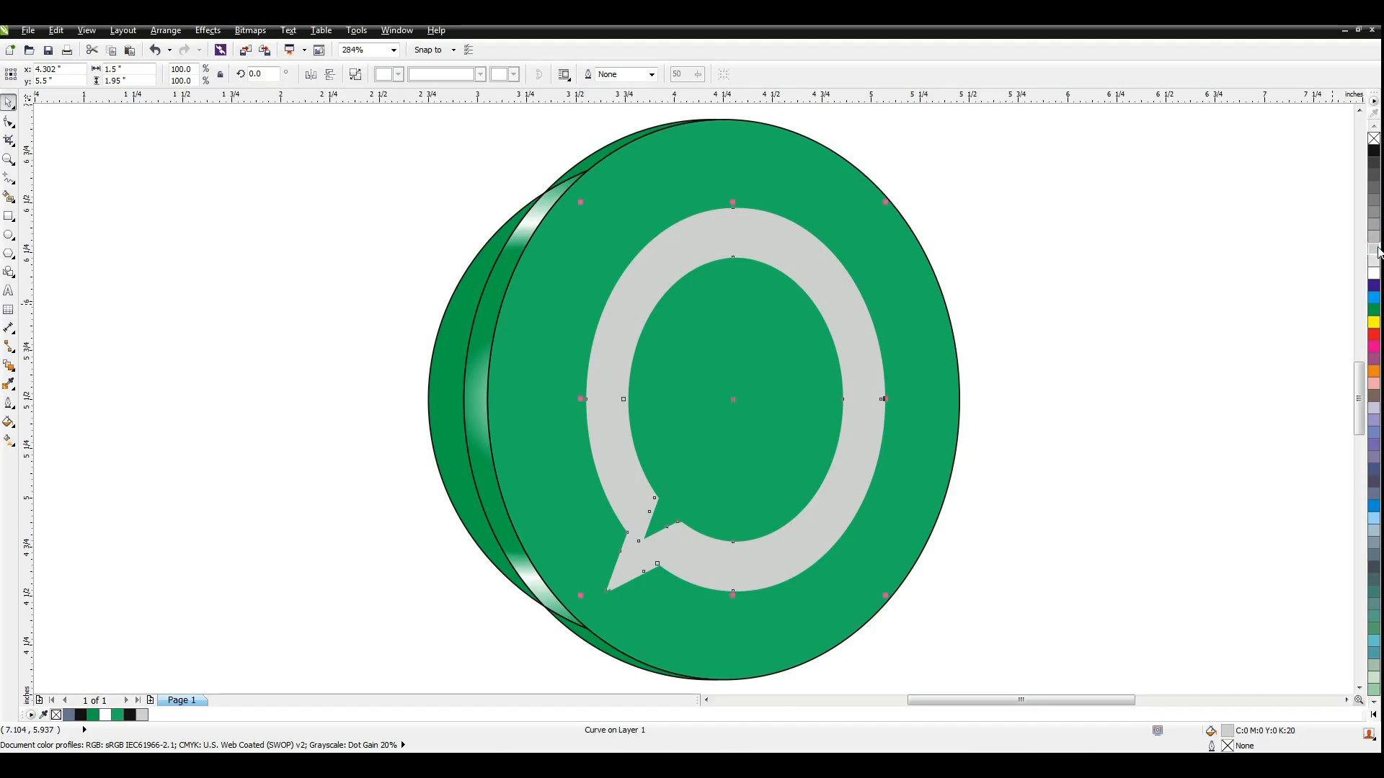
left_click(1376, 225)
Nudge the darker copy almost into line with the front ring and stretch its left side to a 1.542 in width.
key("Left")
key("Left")
key("Left")
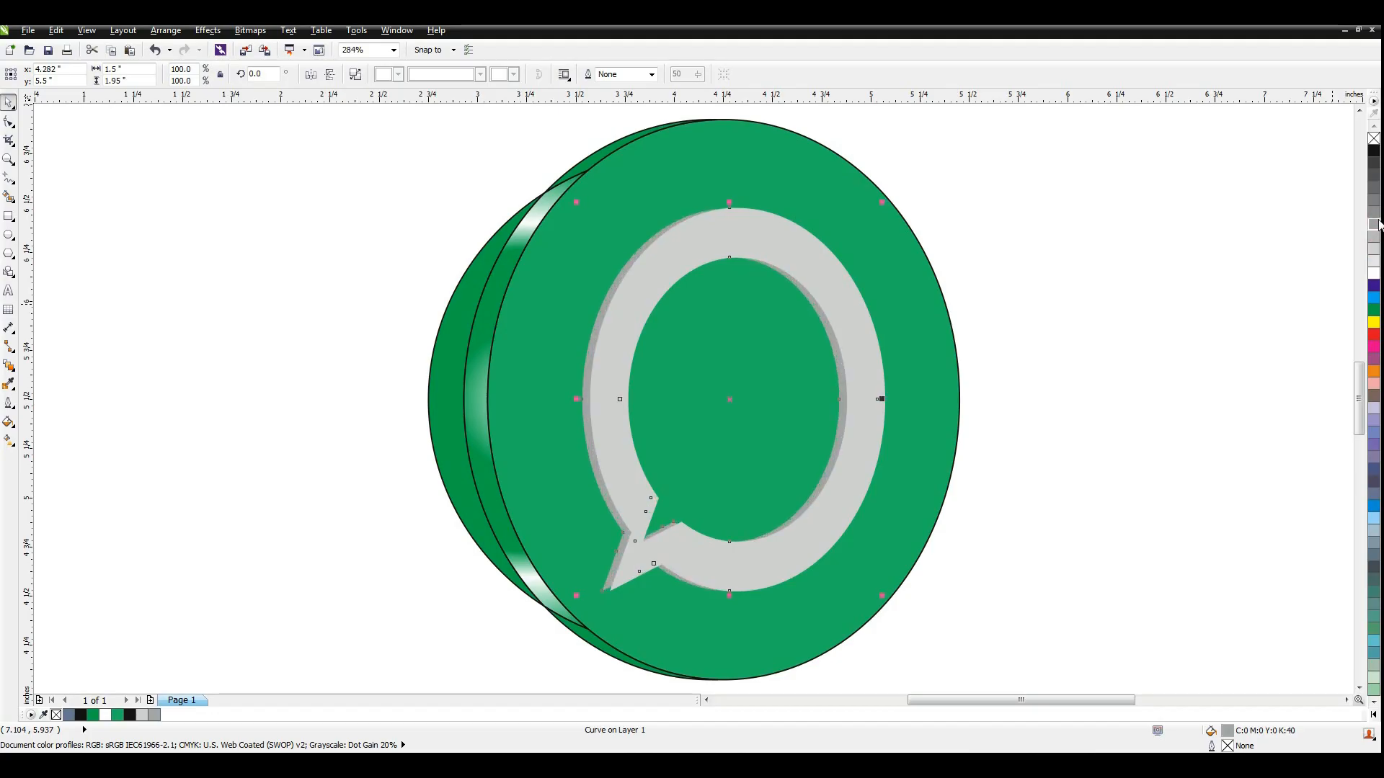
key("Right")
key("Right")
key("Right")
key("Right")
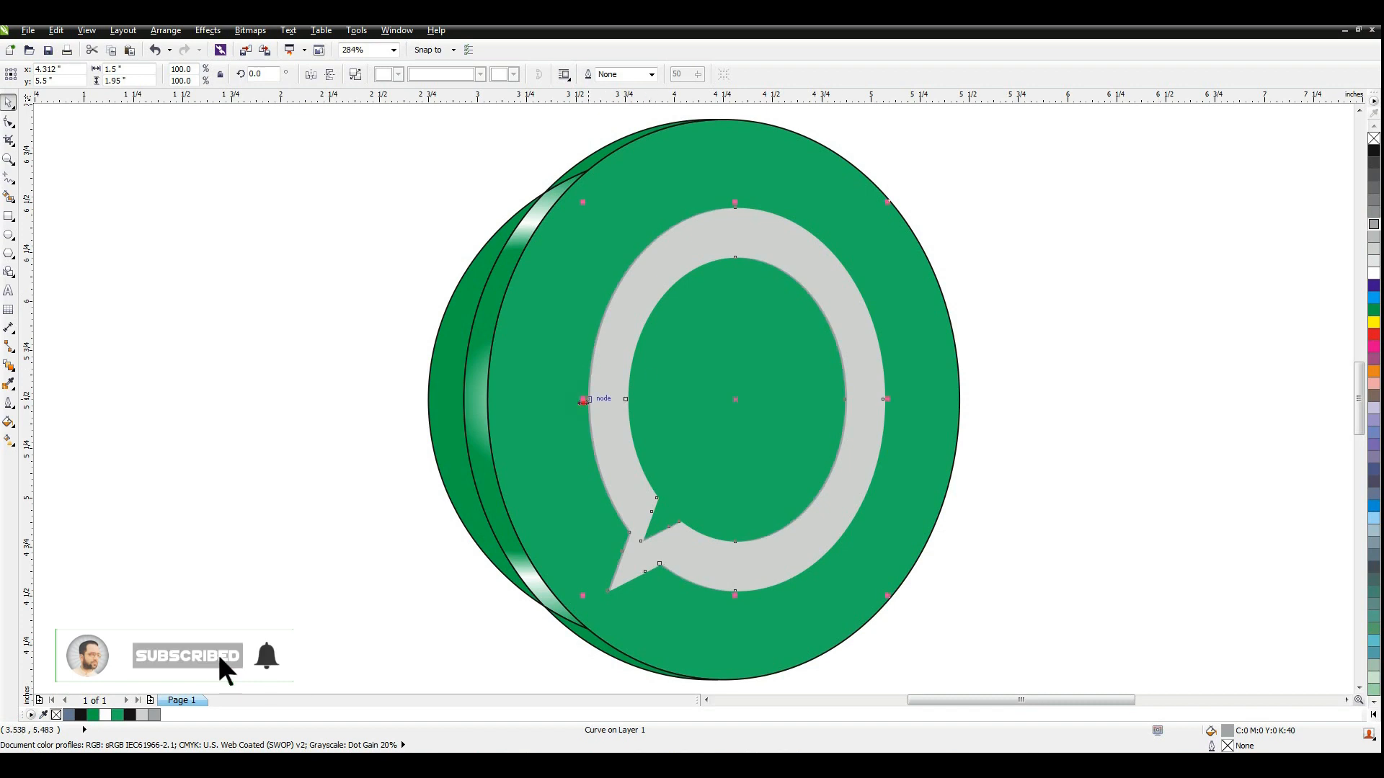
left_click_drag(584, 401, 573, 402)
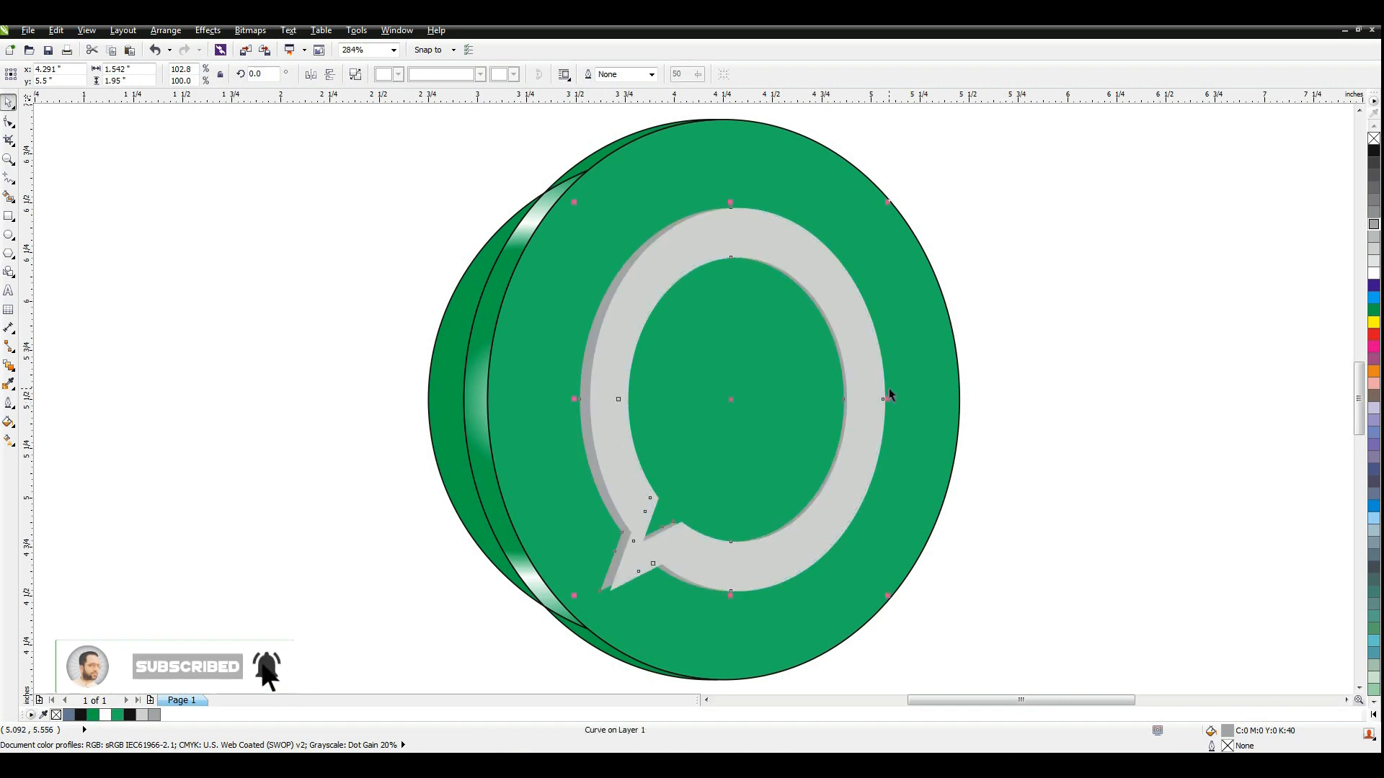
left_click(1037, 348)
Duplicate the light gray ring in place and narrow the copy from its right side to 1.454 in wide.
left_click(858, 336)
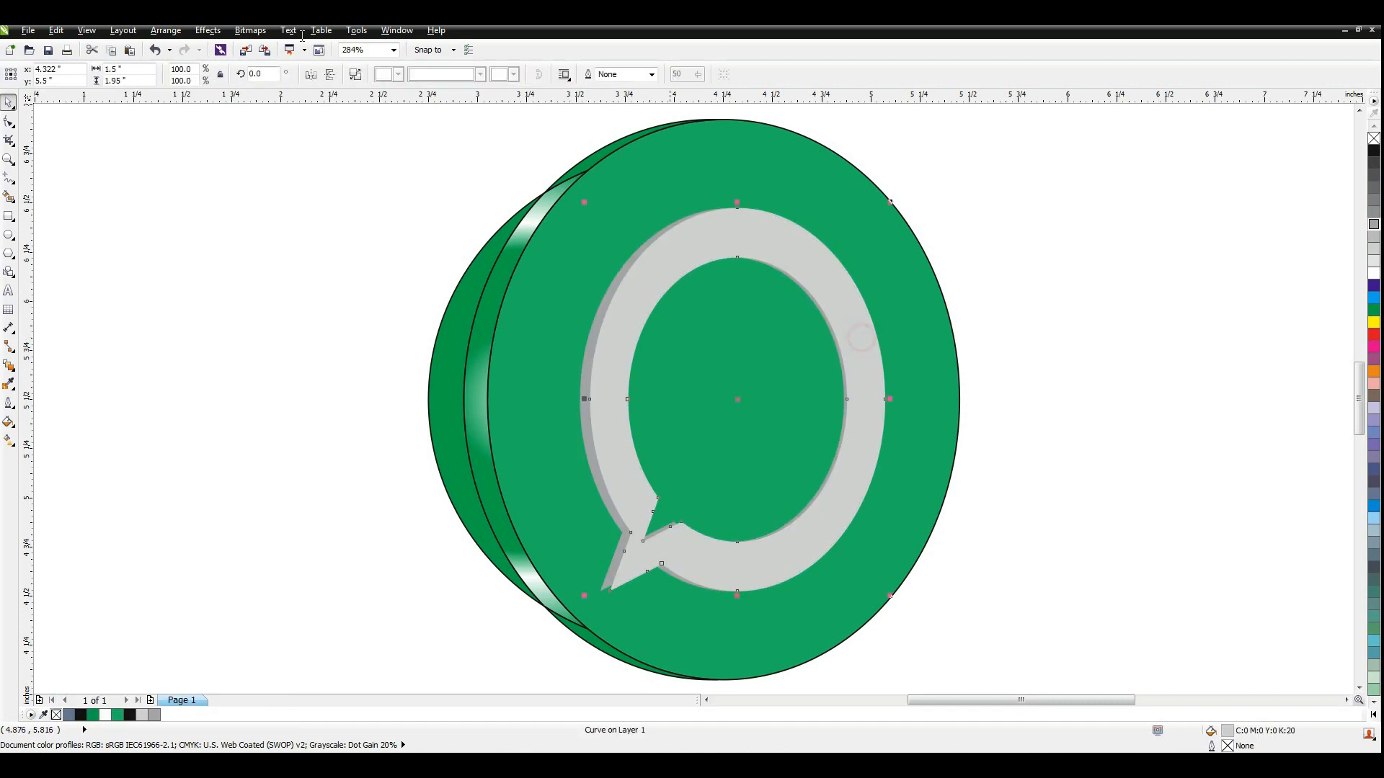
left_click(56, 31)
left_click(76, 116)
left_click(56, 31)
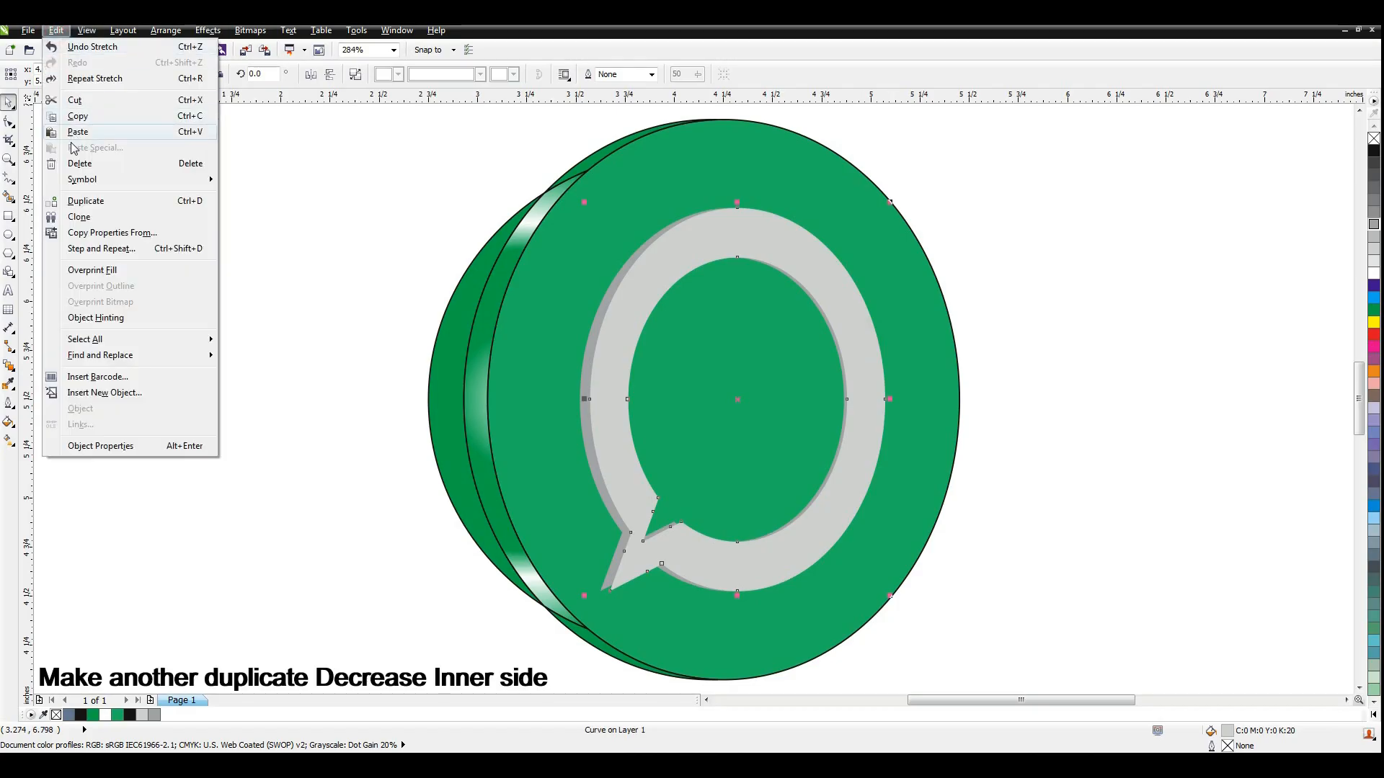
left_click(75, 129)
left_click_drag(889, 399, 879, 402)
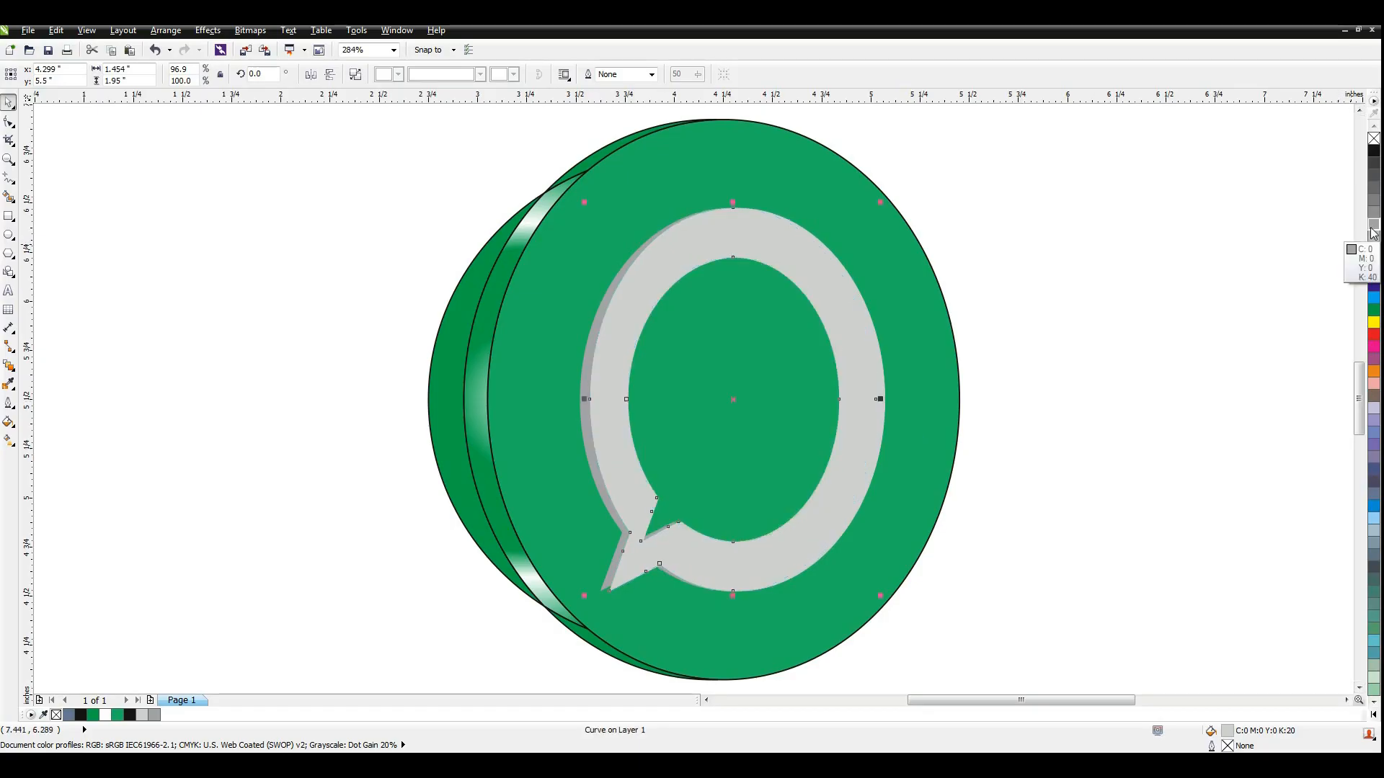
Fill the narrowed ring copy with 60% black and send it one level back behind the light gray ring.
left_click(1375, 202)
key("ctrl+Page_Down")
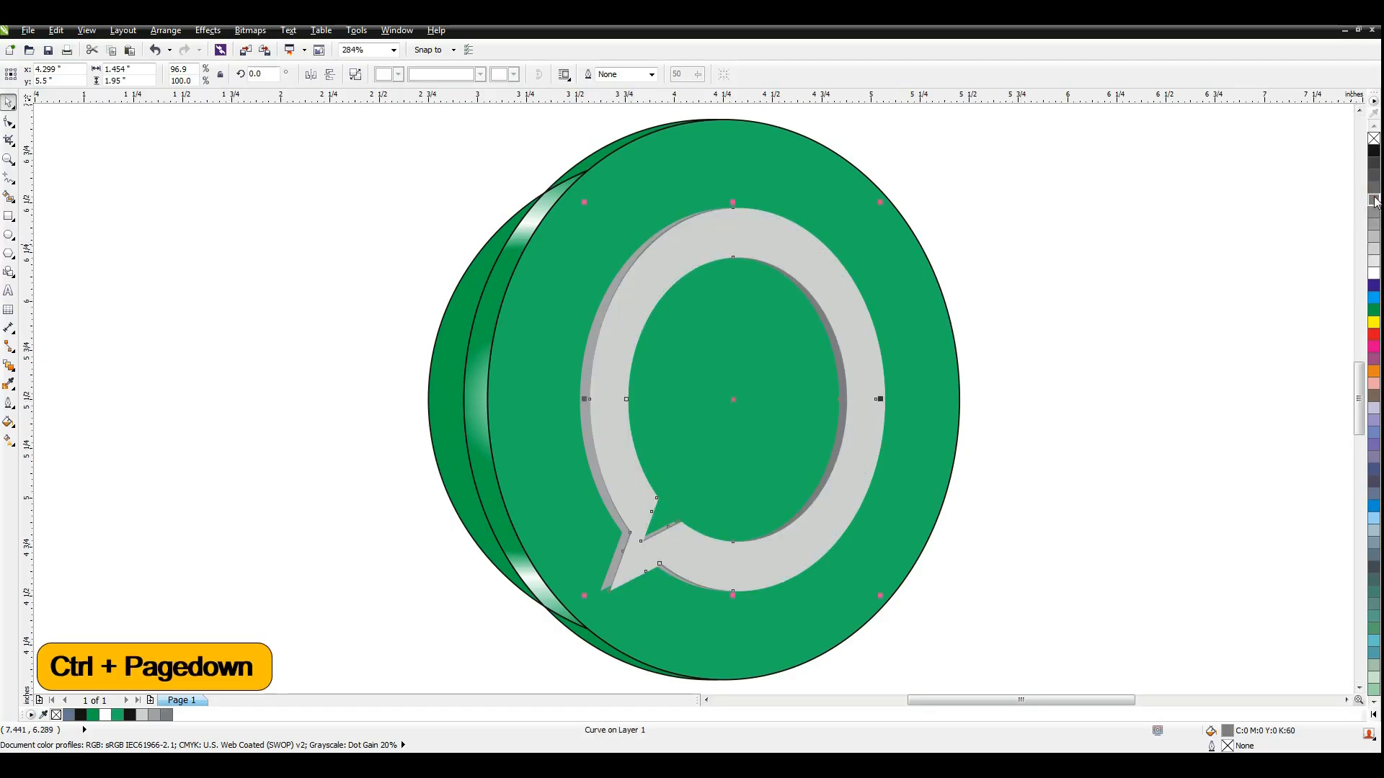
left_click(1076, 263)
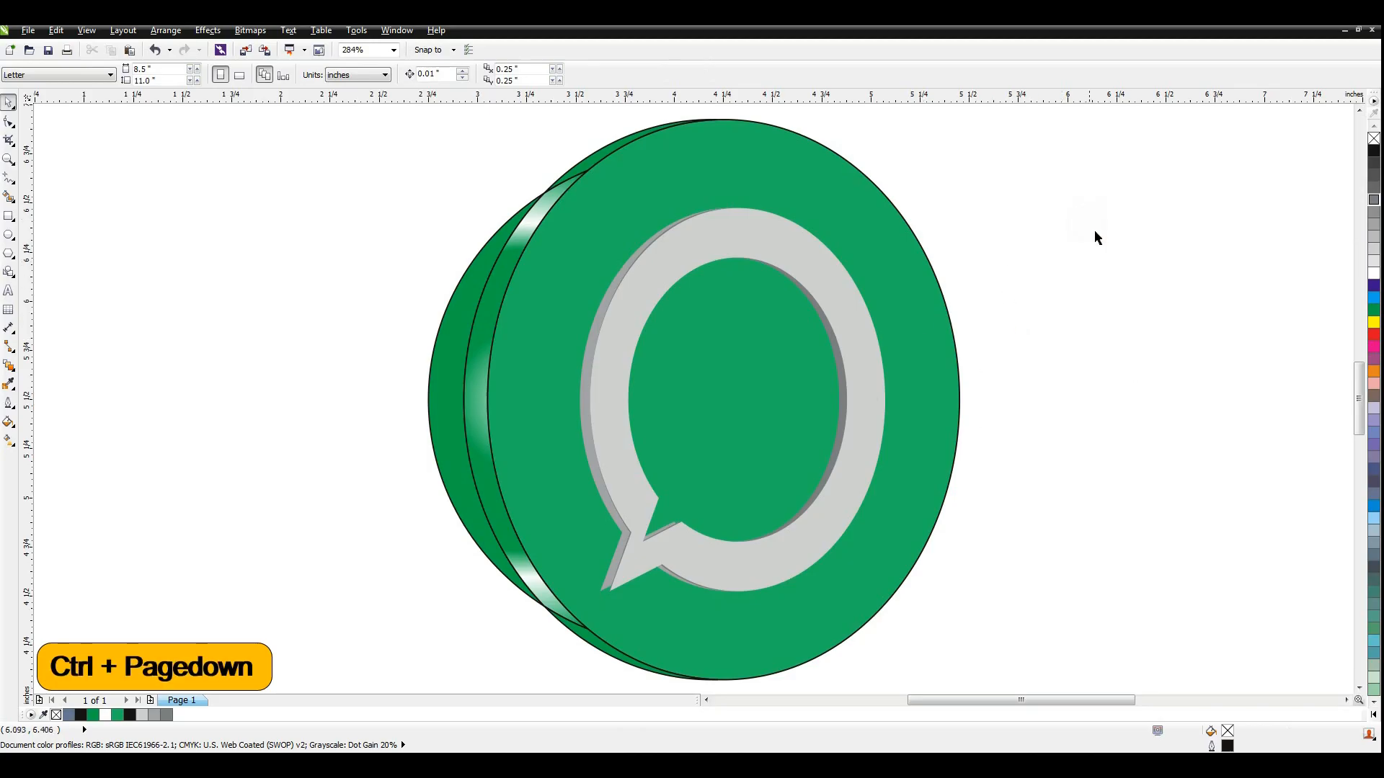
Select all objects of the disc graphic and remove their outlines.
left_click_drag(557, 188, 1045, 628)
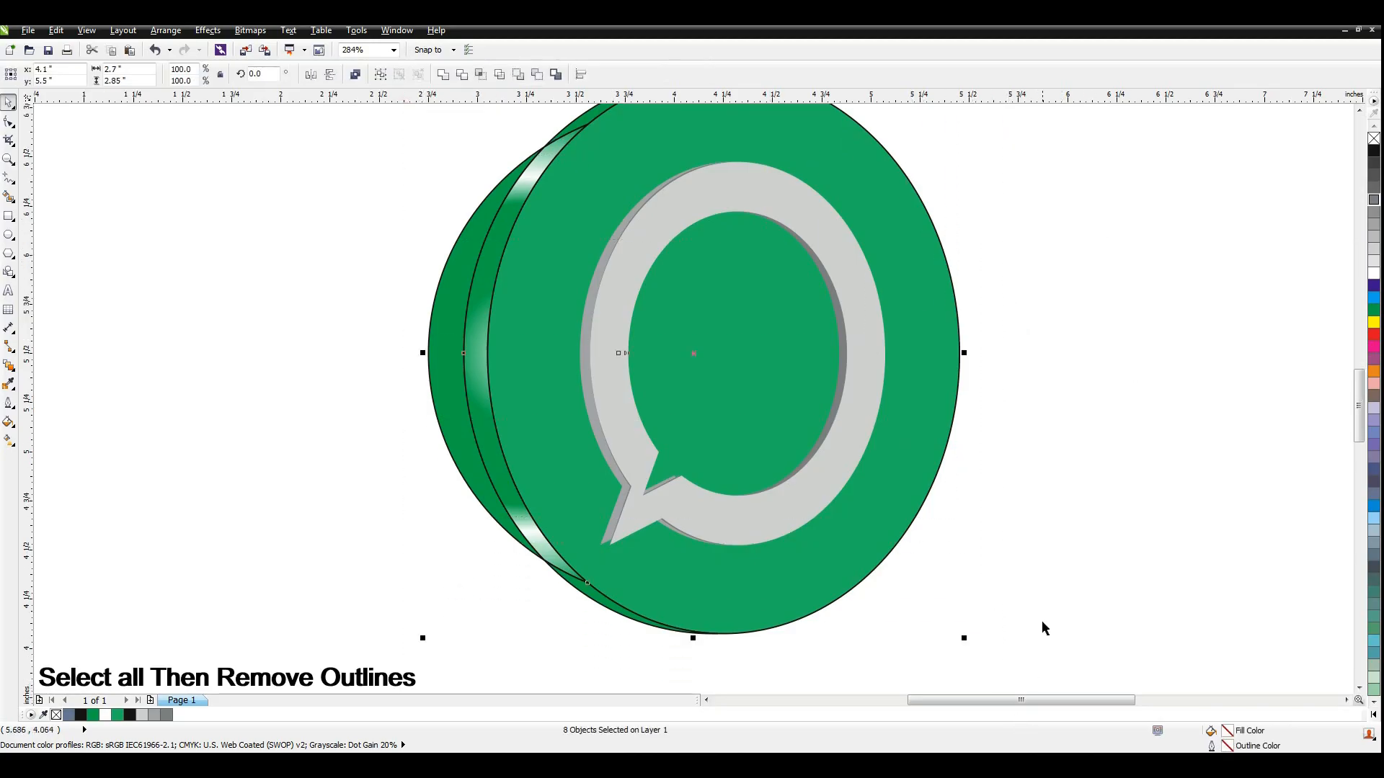
right_click(1374, 138)
left_click(967, 261)
scroll(901, 245, "up", 1)
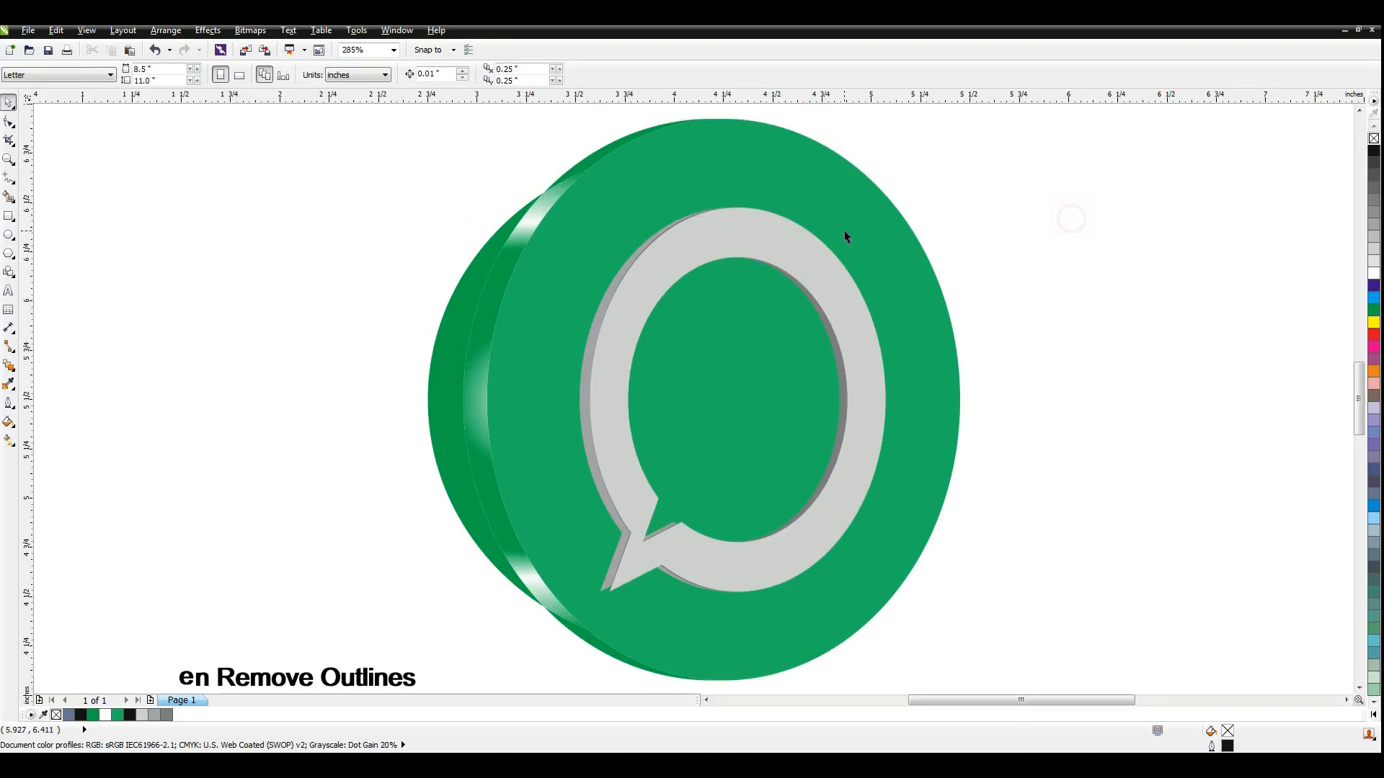
Open the symbol character inserter.
left_click(322, 30)
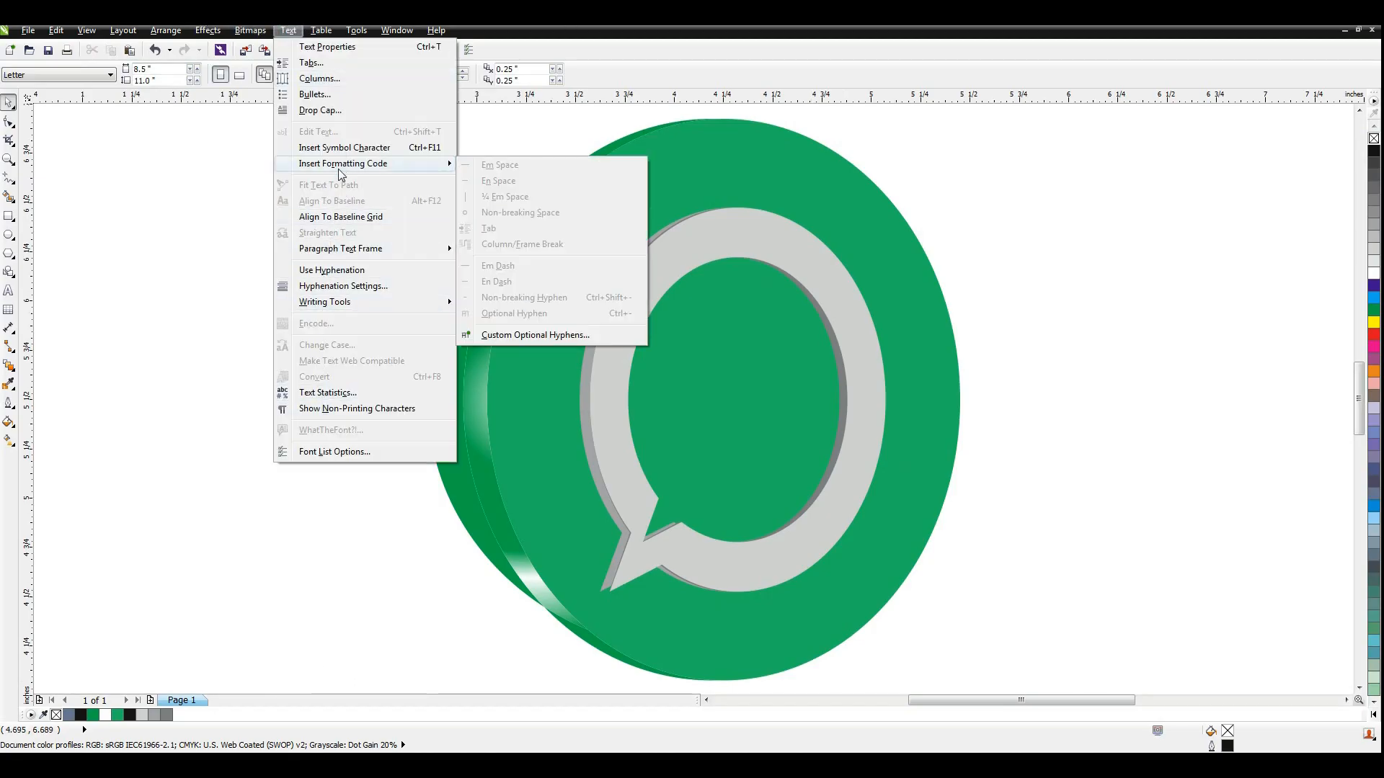
left_click(345, 147)
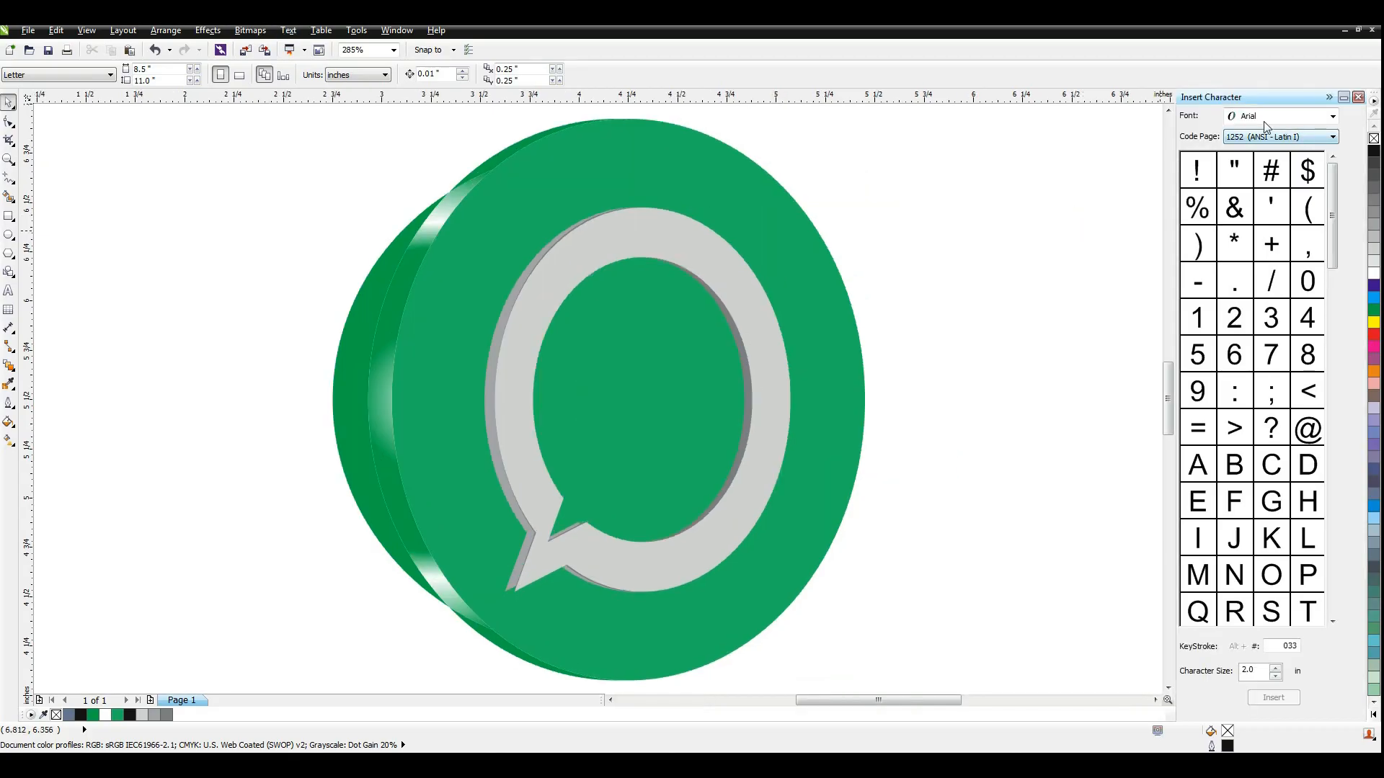
left_click(1262, 116)
key("End")
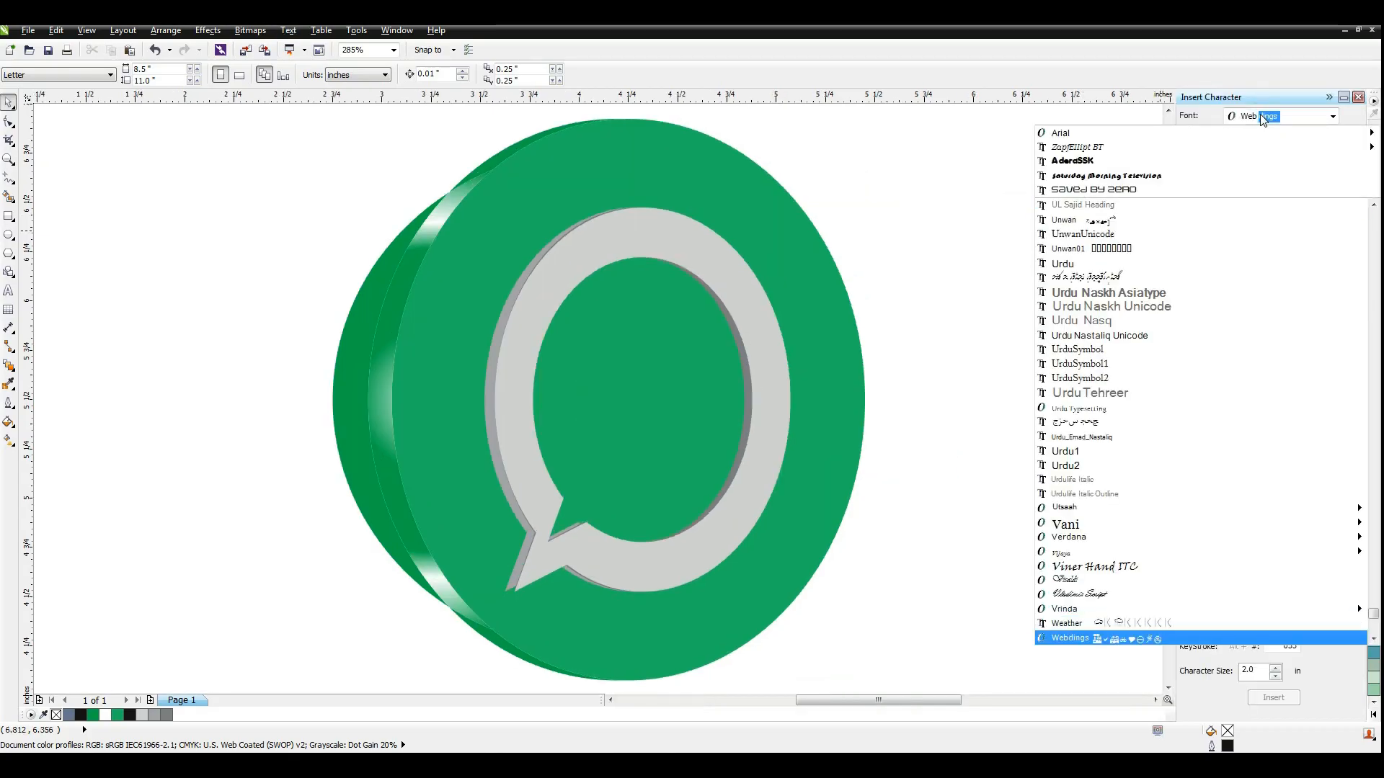
key("Escape")
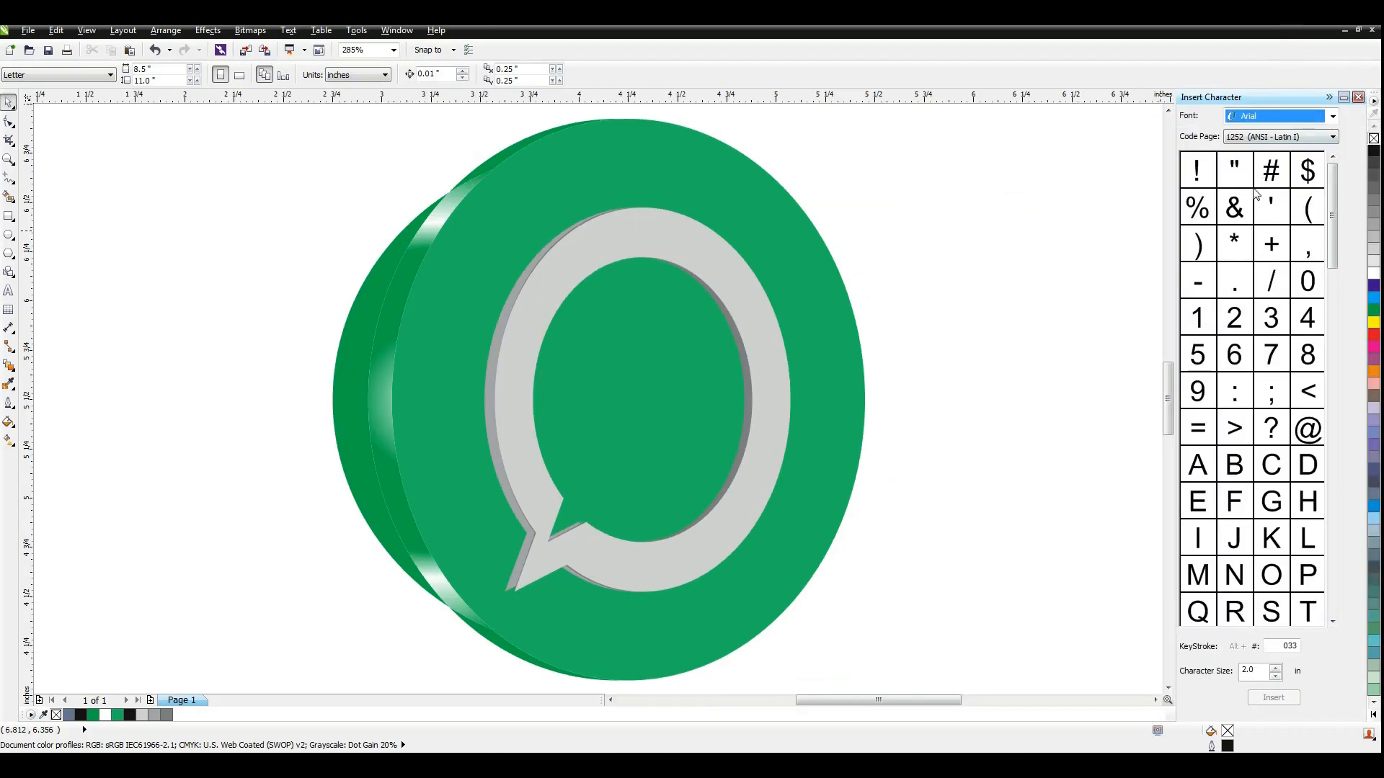
left_click_drag(1336, 231, 1336, 468)
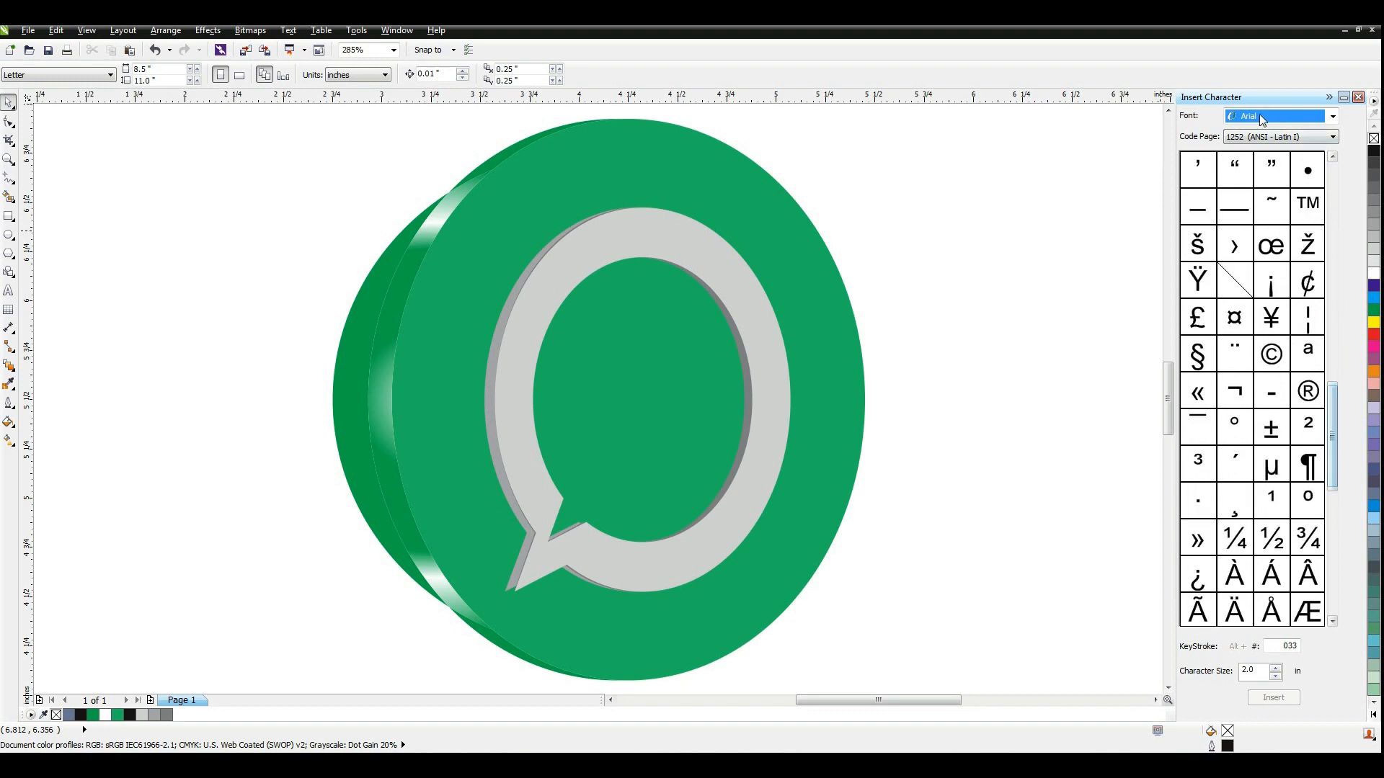
Set the character font to Webdings and insert its telephone handset symbol (character 0197).
left_click(1260, 115)
type("w")
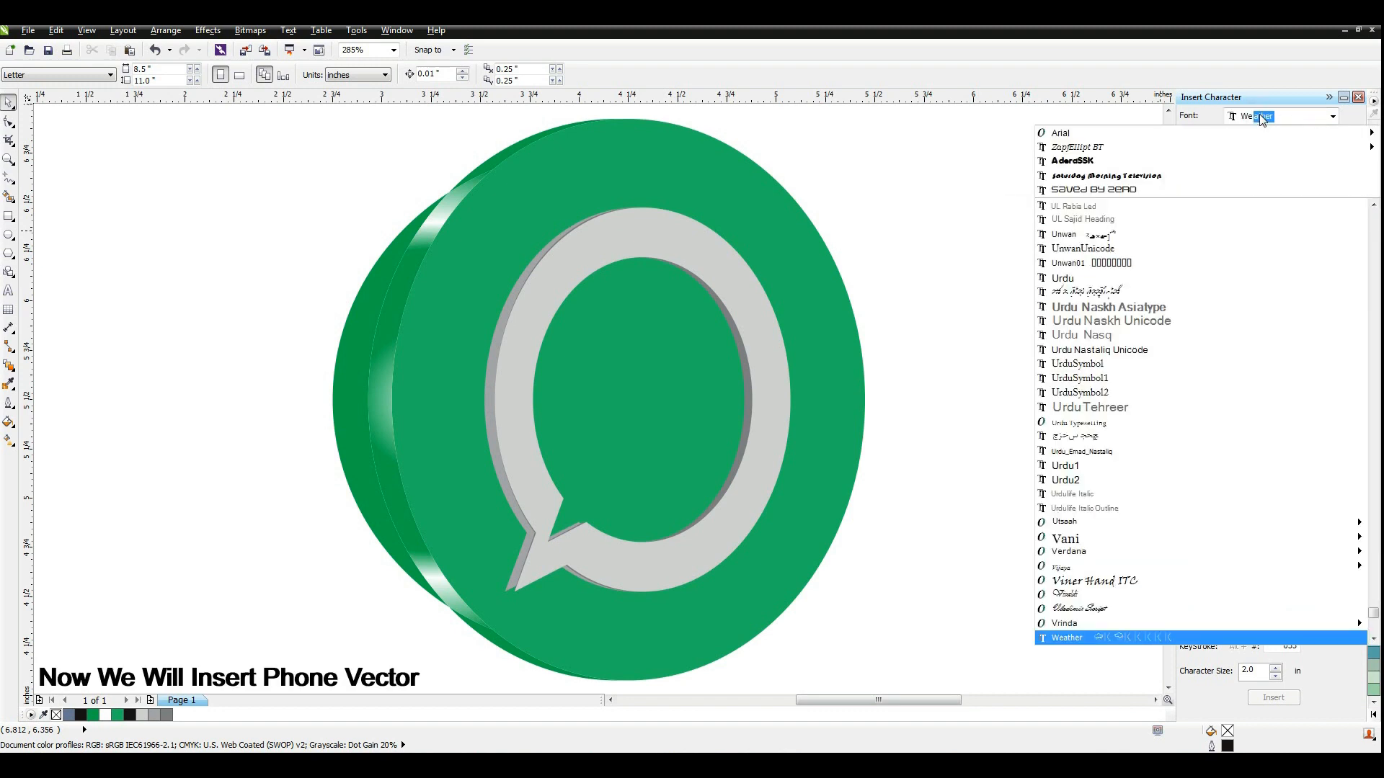
key("Down")
key("Return")
left_click(1273, 287)
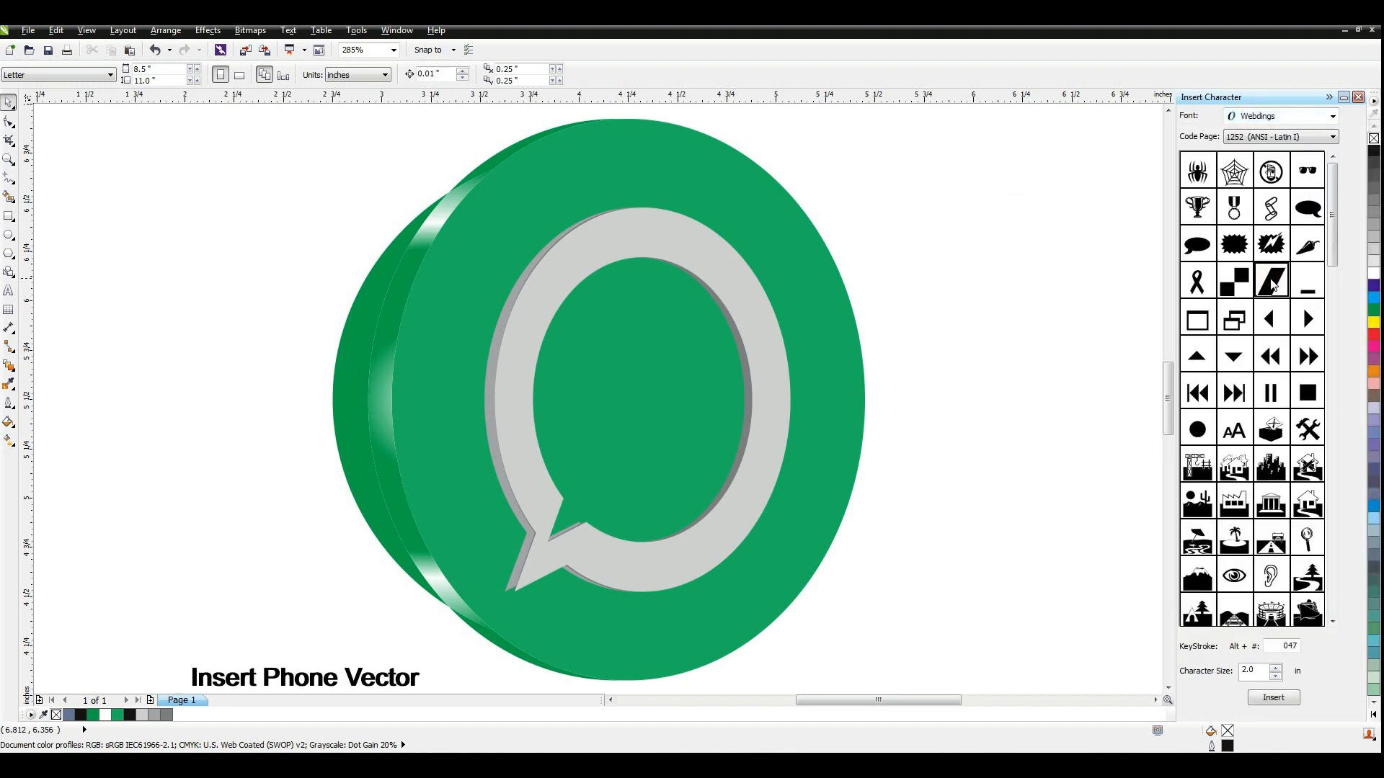
left_click_drag(1336, 243, 1324, 509)
left_click(1198, 429)
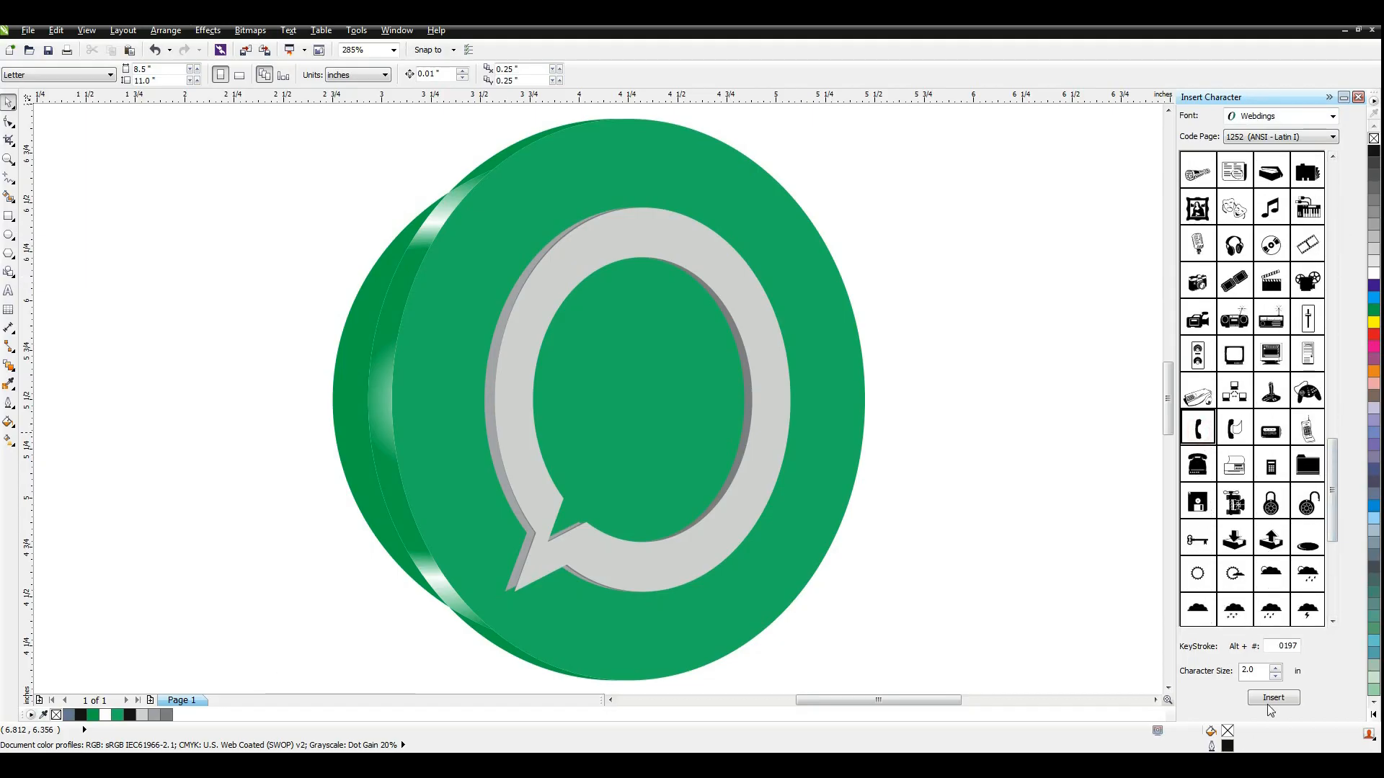
left_click(1273, 697)
Scale the handset to about 0.63 by 0.85 in, rotate it to about 31.1° and center it inside the ring.
left_click_drag(665, 269, 661, 339)
left_click_drag(662, 498, 702, 456)
key("Escape")
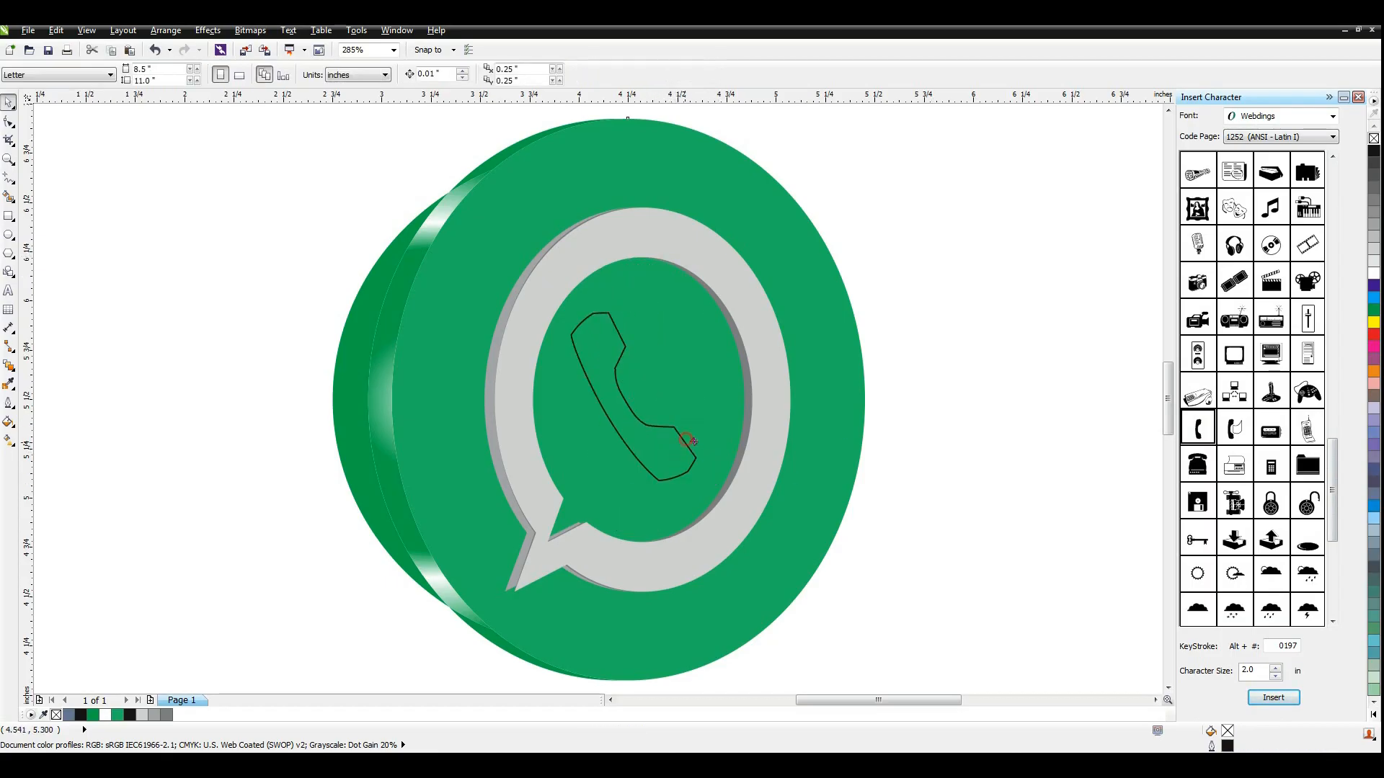
left_click(688, 441)
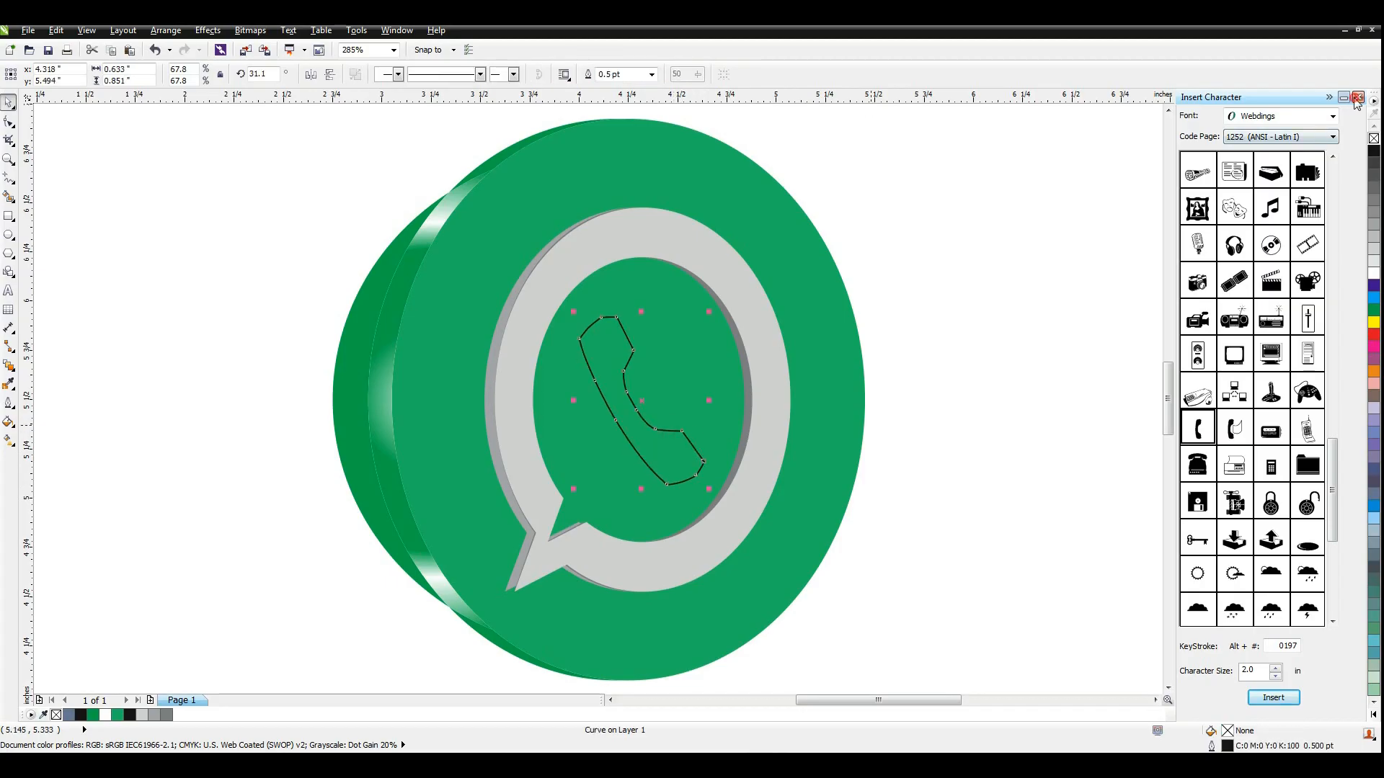
Close the character inserter and give the handset a 20% black fill with no outline.
left_click(1357, 98)
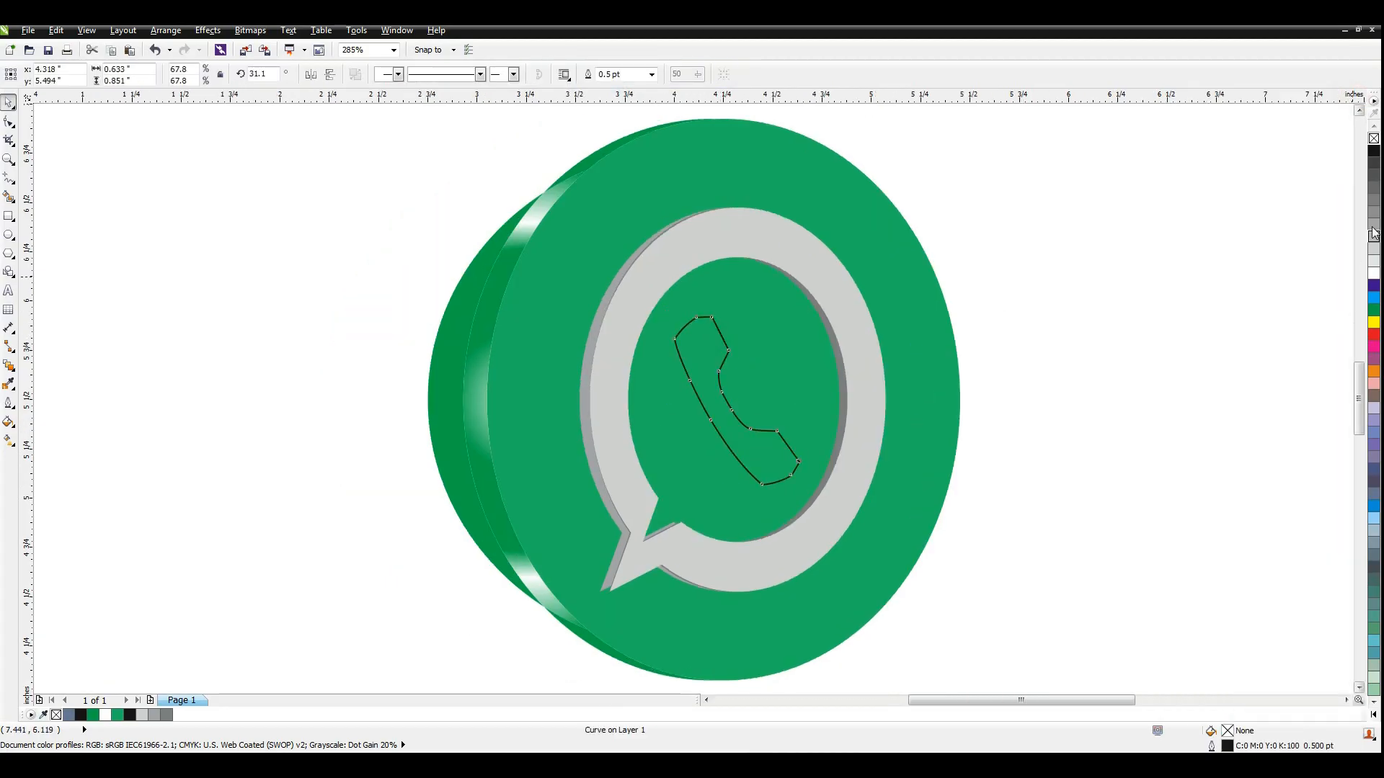
left_click(1373, 249)
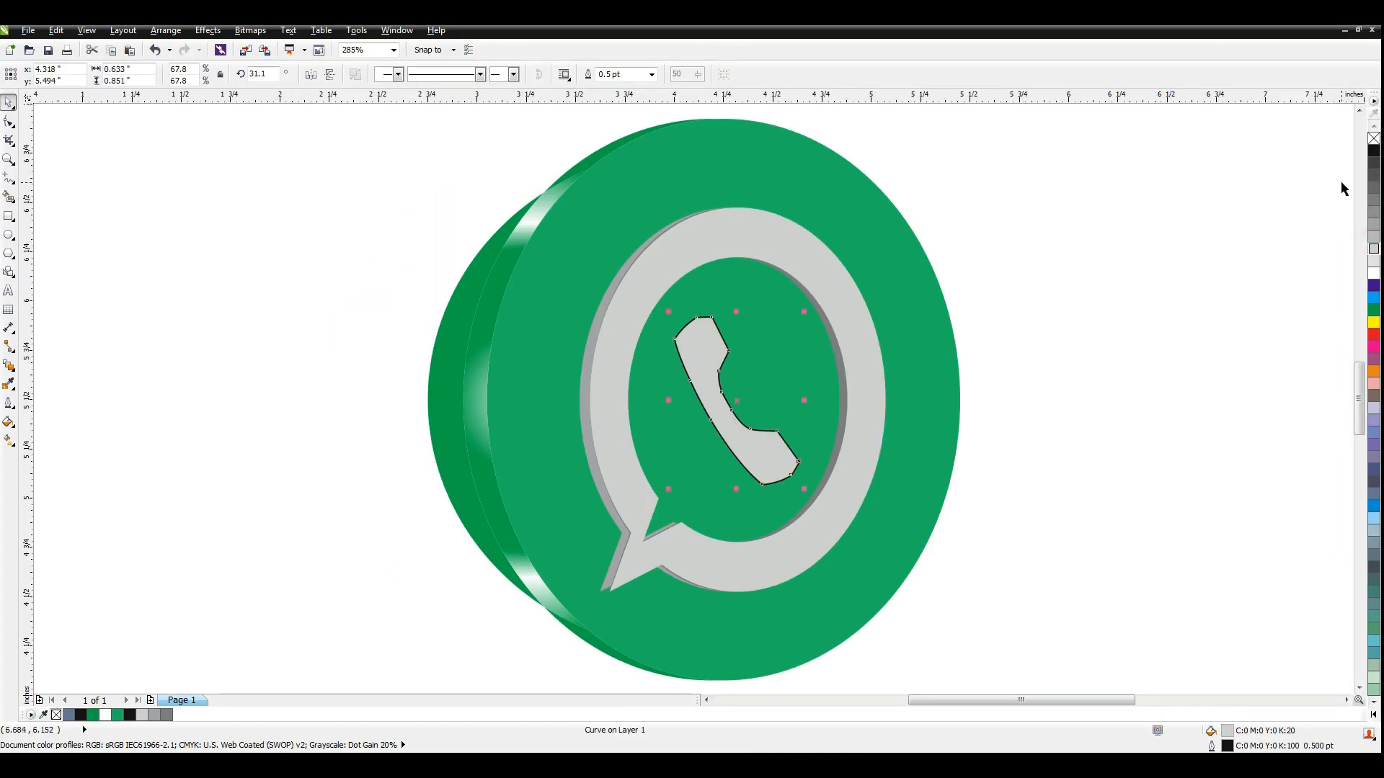
right_click(1375, 139)
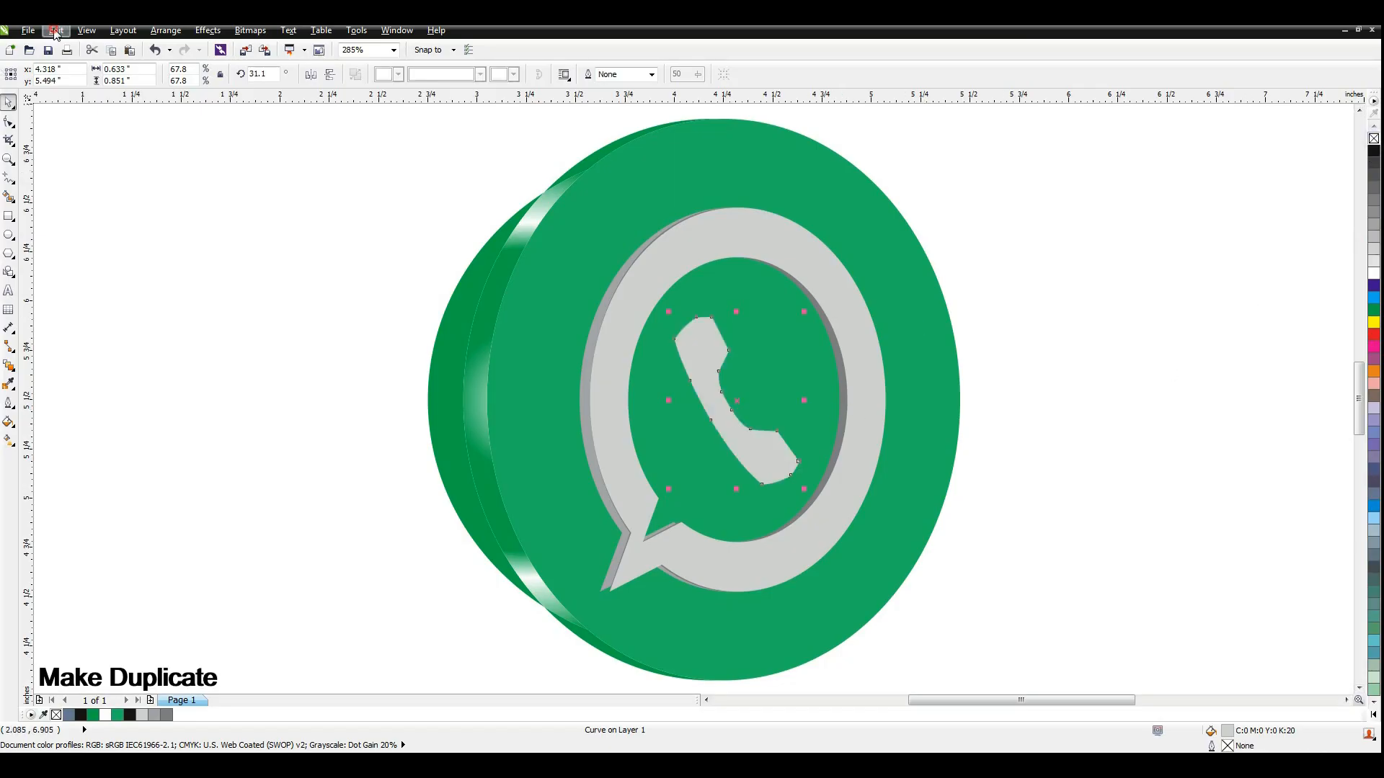
Duplicate the handset in place and give the copy a 60% black fill.
left_click(56, 31)
left_click(78, 116)
left_click(56, 30)
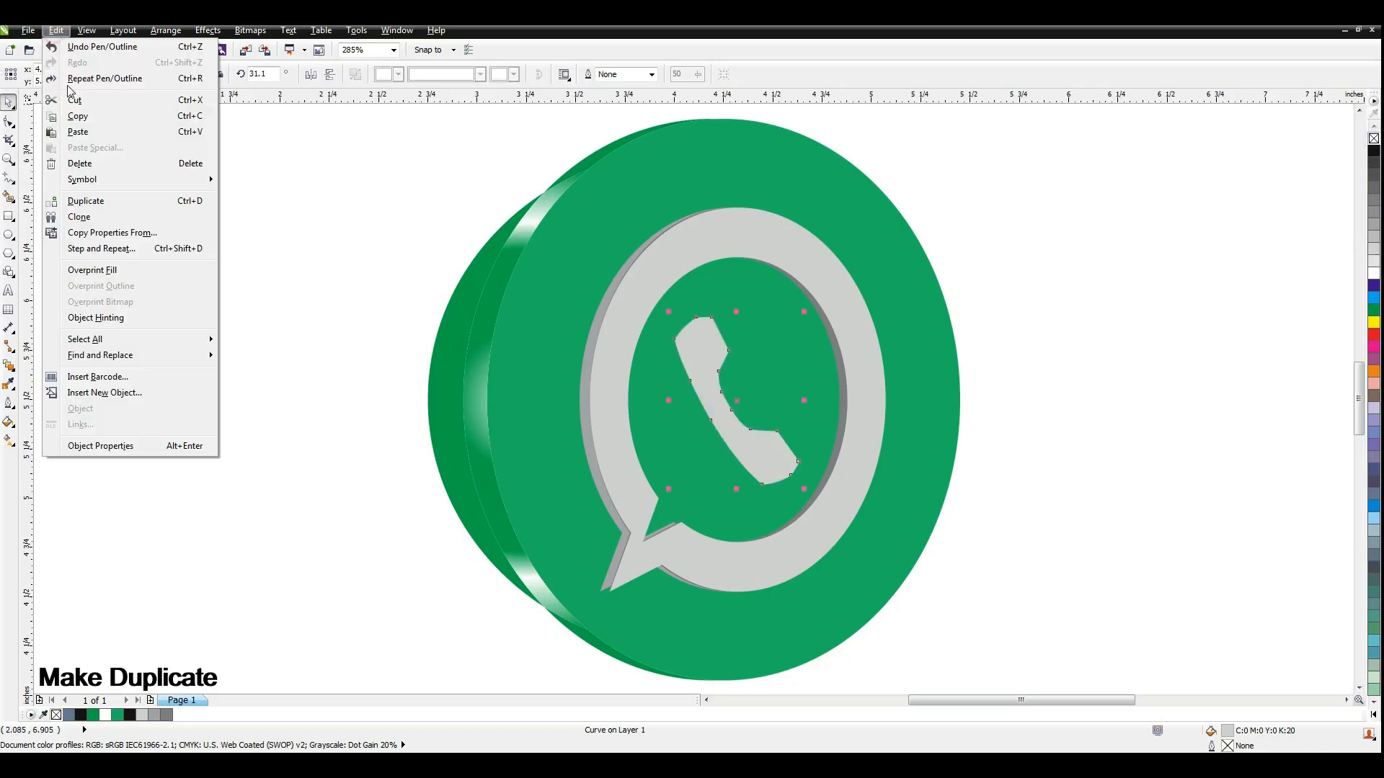
left_click(78, 132)
left_click(1373, 200)
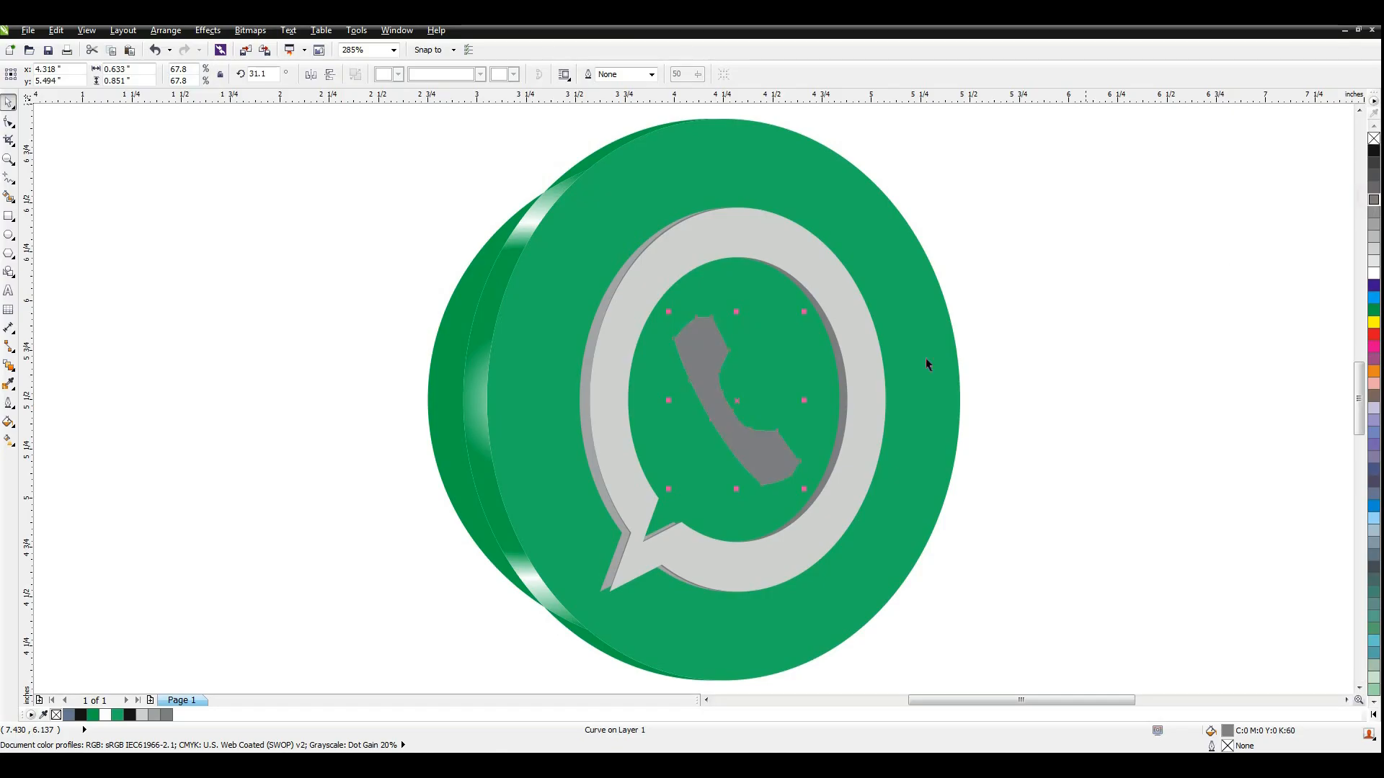
Send the dark handset copy behind the light one and nudge it 0.03 in left to form a shaded edge.
key("Left")
key("Left")
key("ctrl+Page_Down")
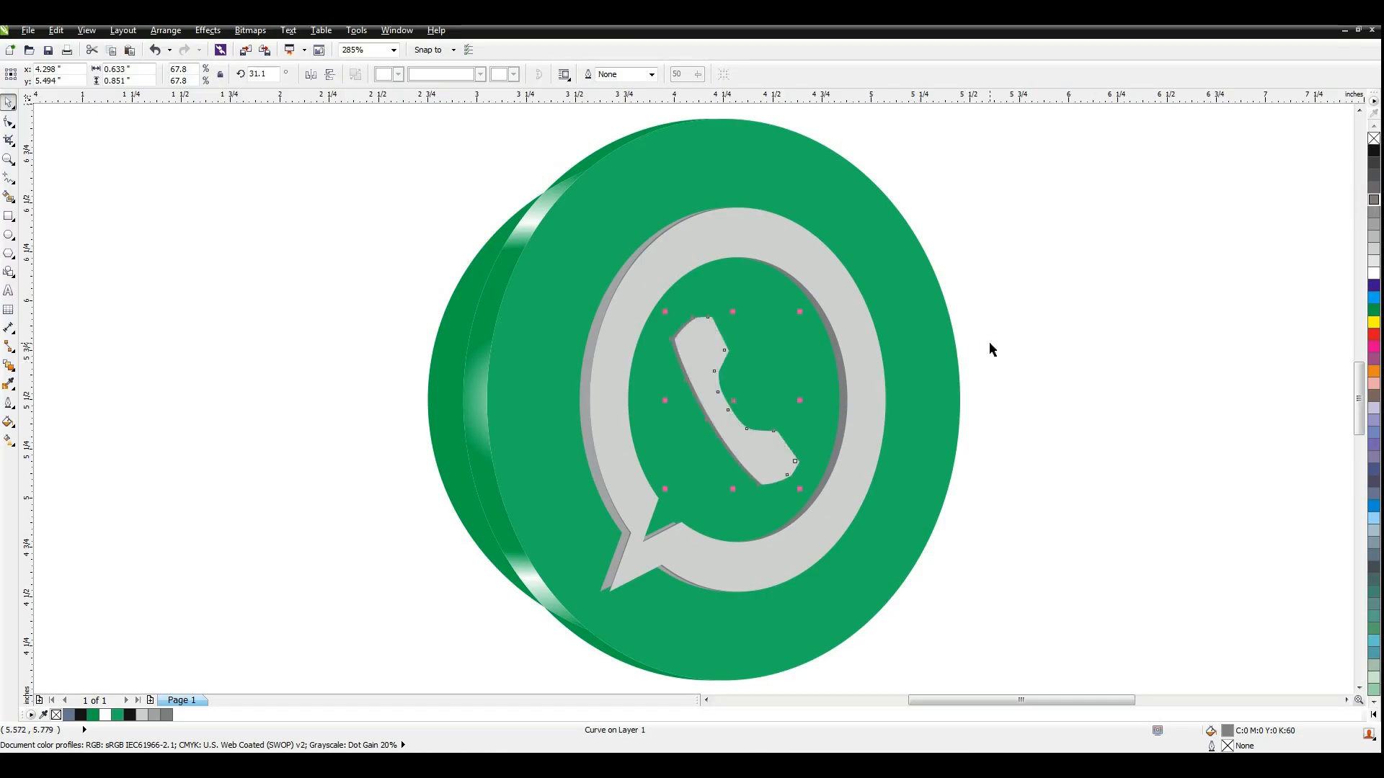
key("Left")
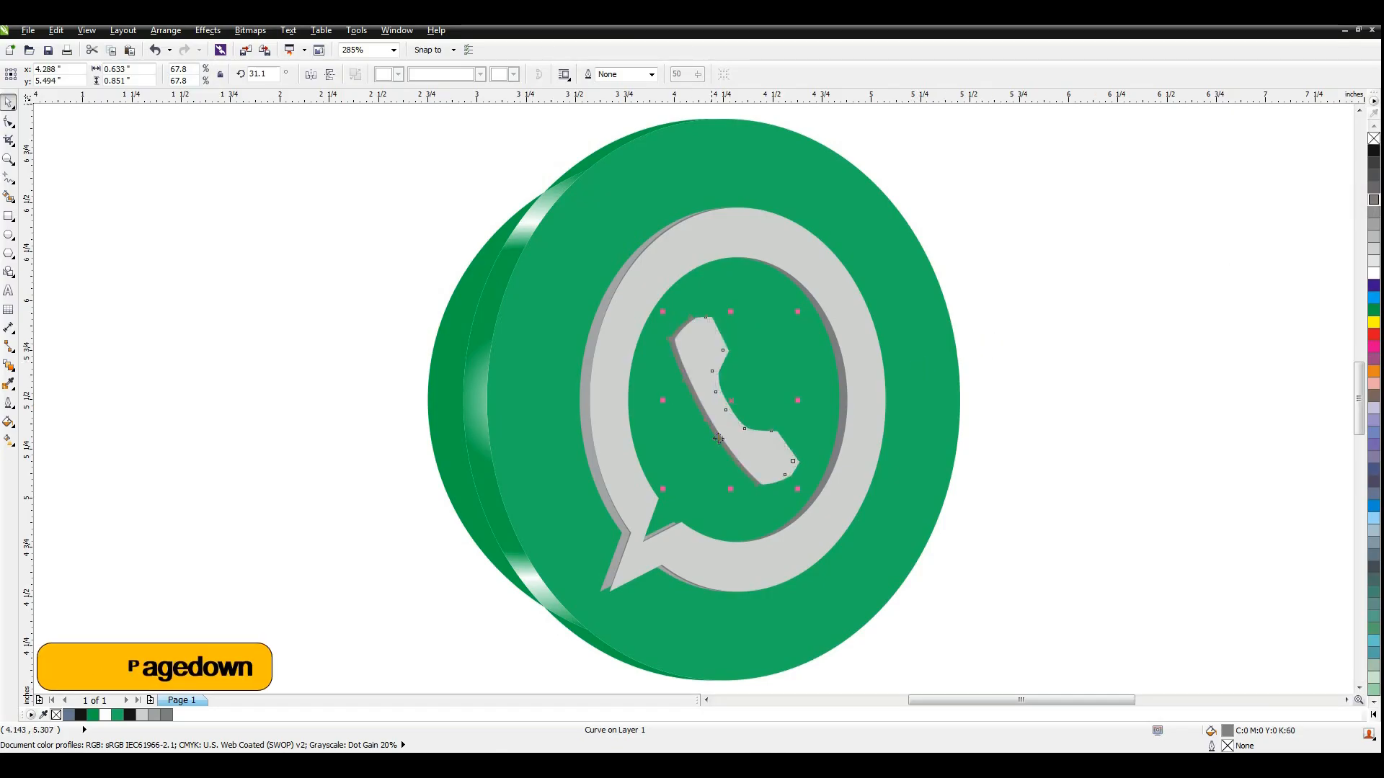
key("Left")
key("Up")
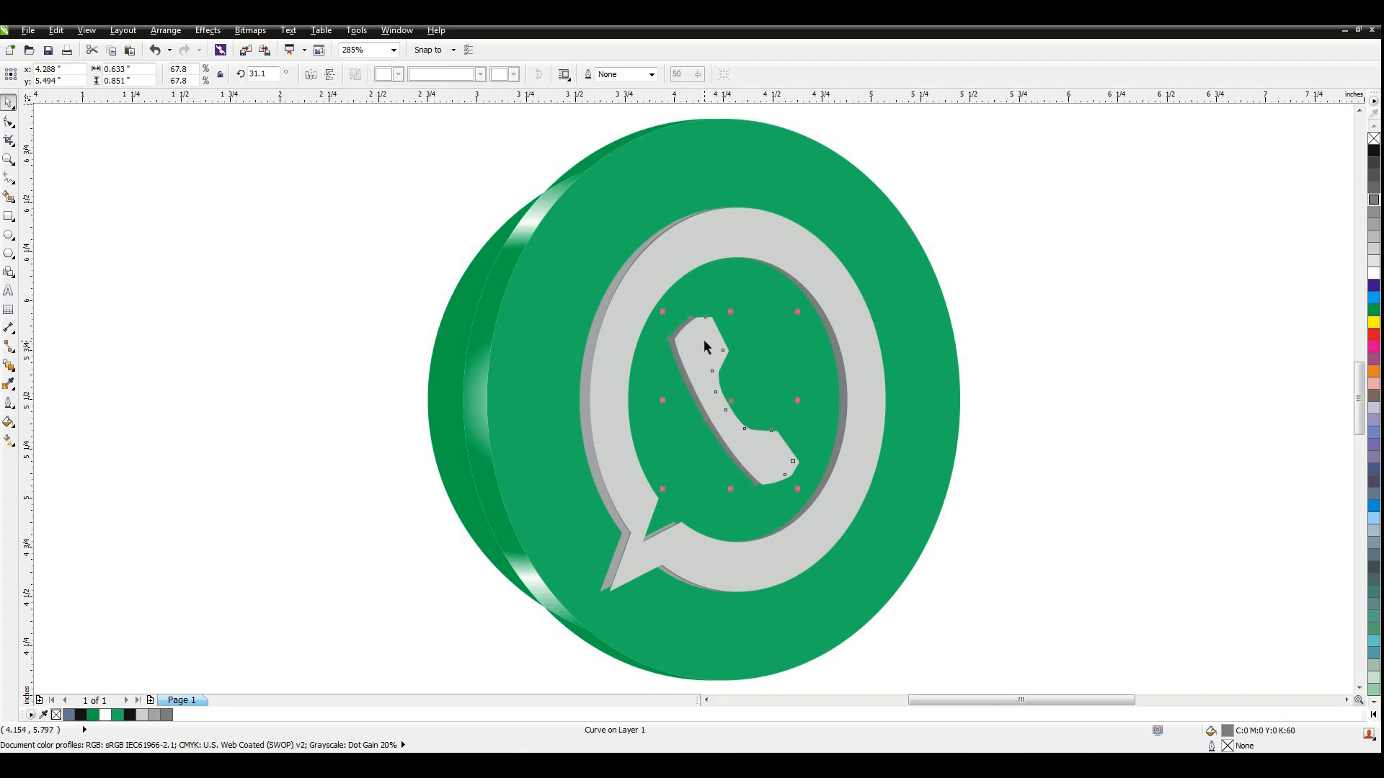
left_click(75, 247)
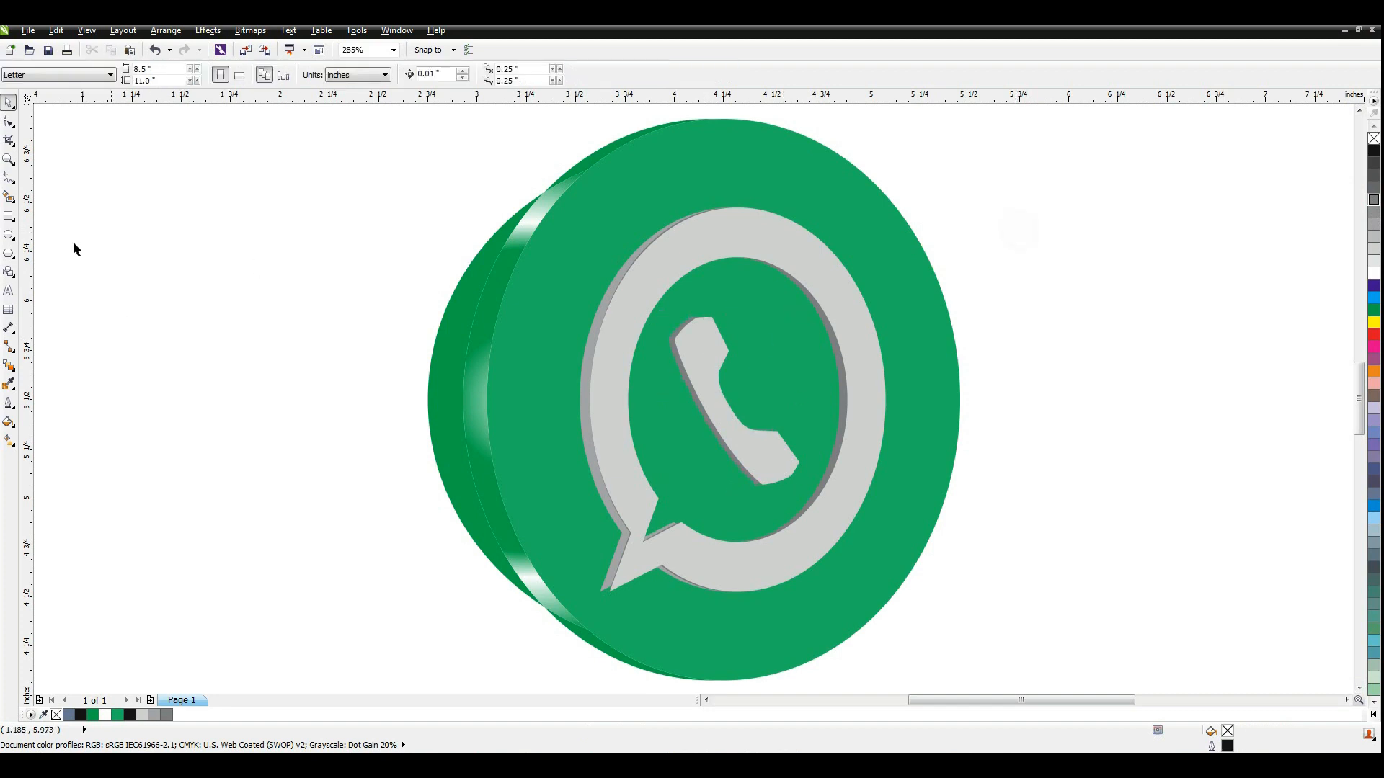
Add a drop shadow running horizontally across the darker side shape of the speech-bubble ring.
left_click(638, 250)
left_click(10, 366)
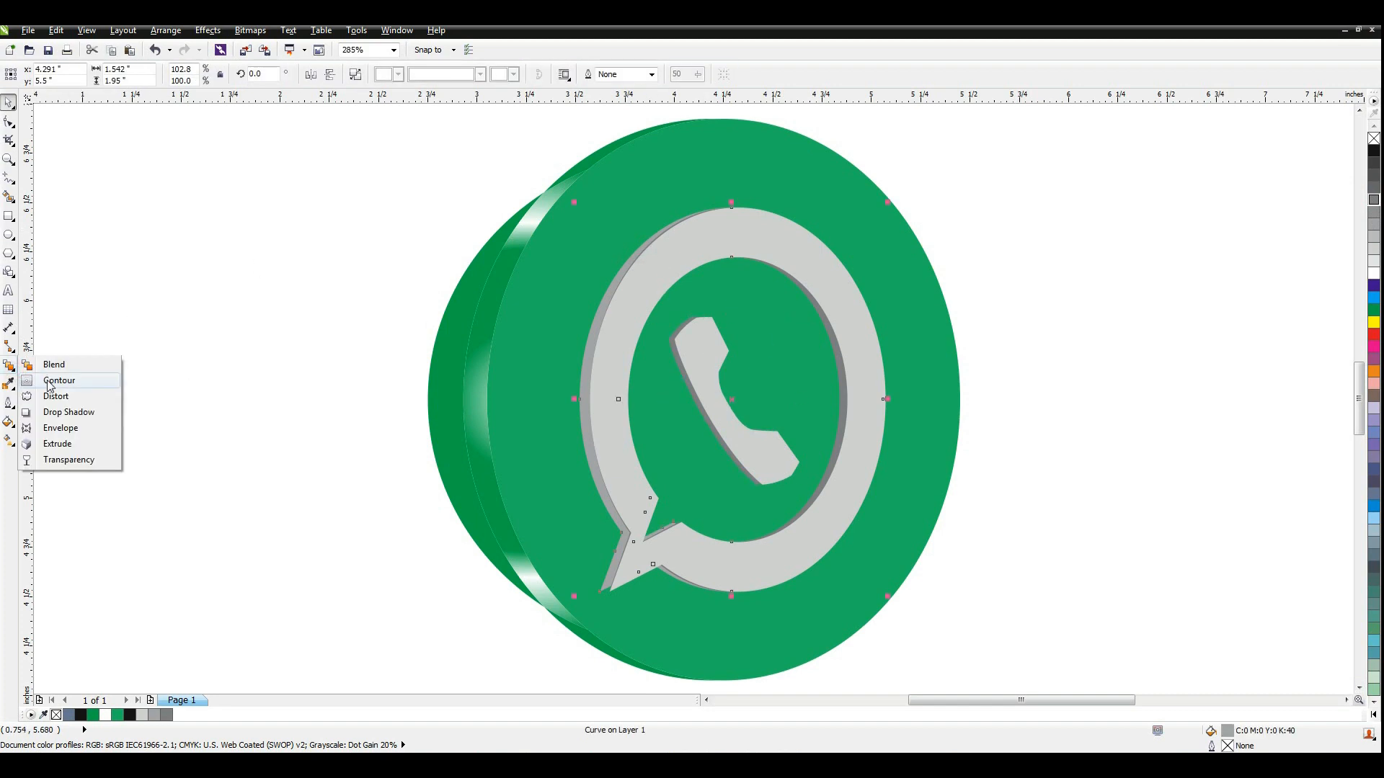
left_click(60, 413)
left_click_drag(580, 399, 889, 404)
Set the ring shadow's opacity to 40 and its feathering to 20.
double_click(285, 75)
key("BackSpace")
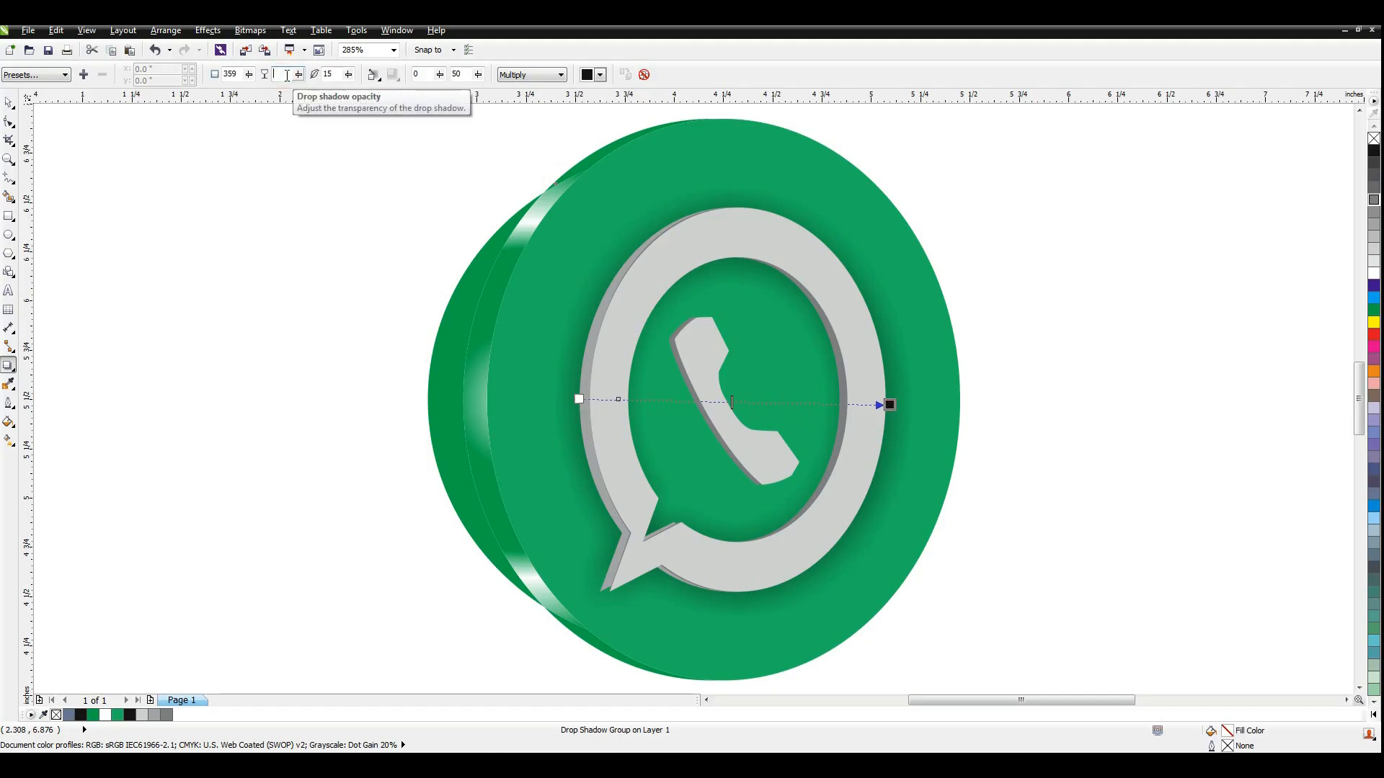
type("40")
key("Return")
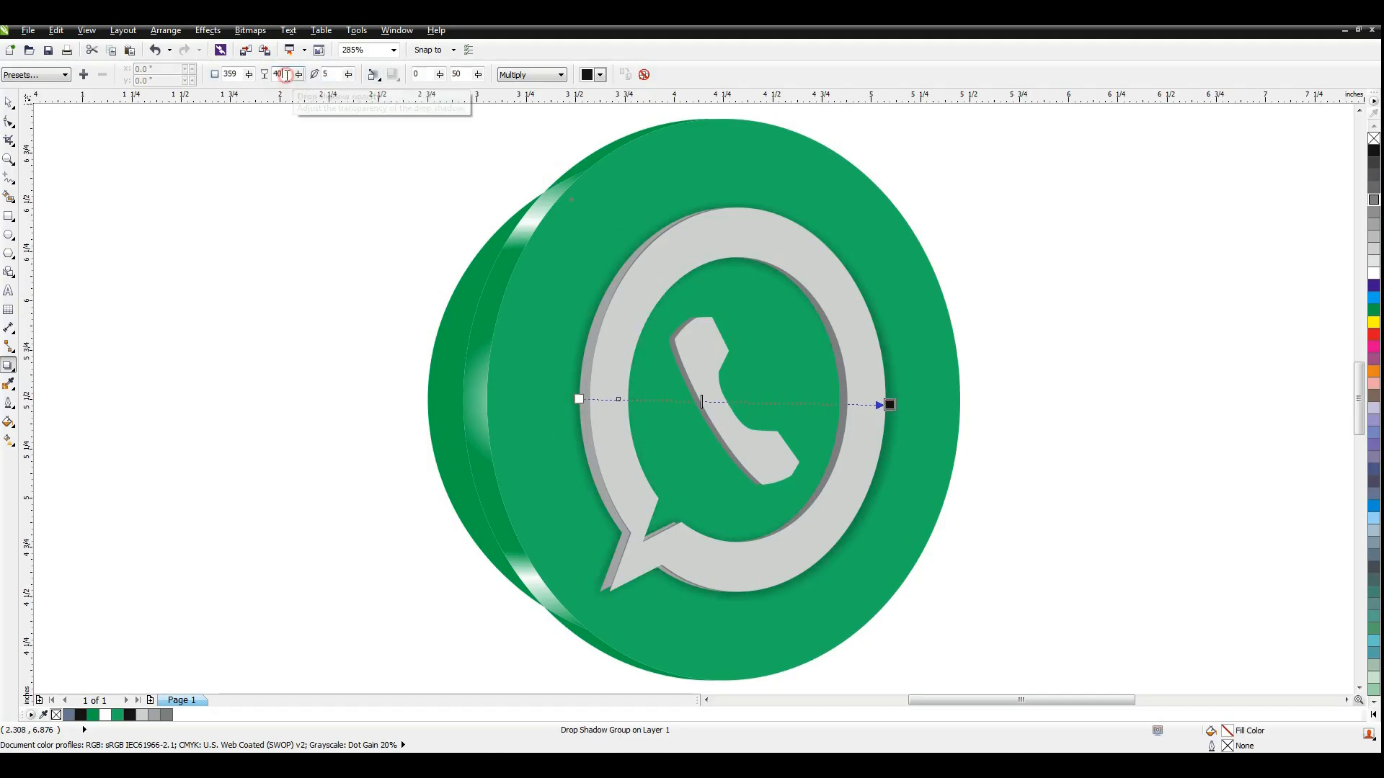
type("10")
key("Return")
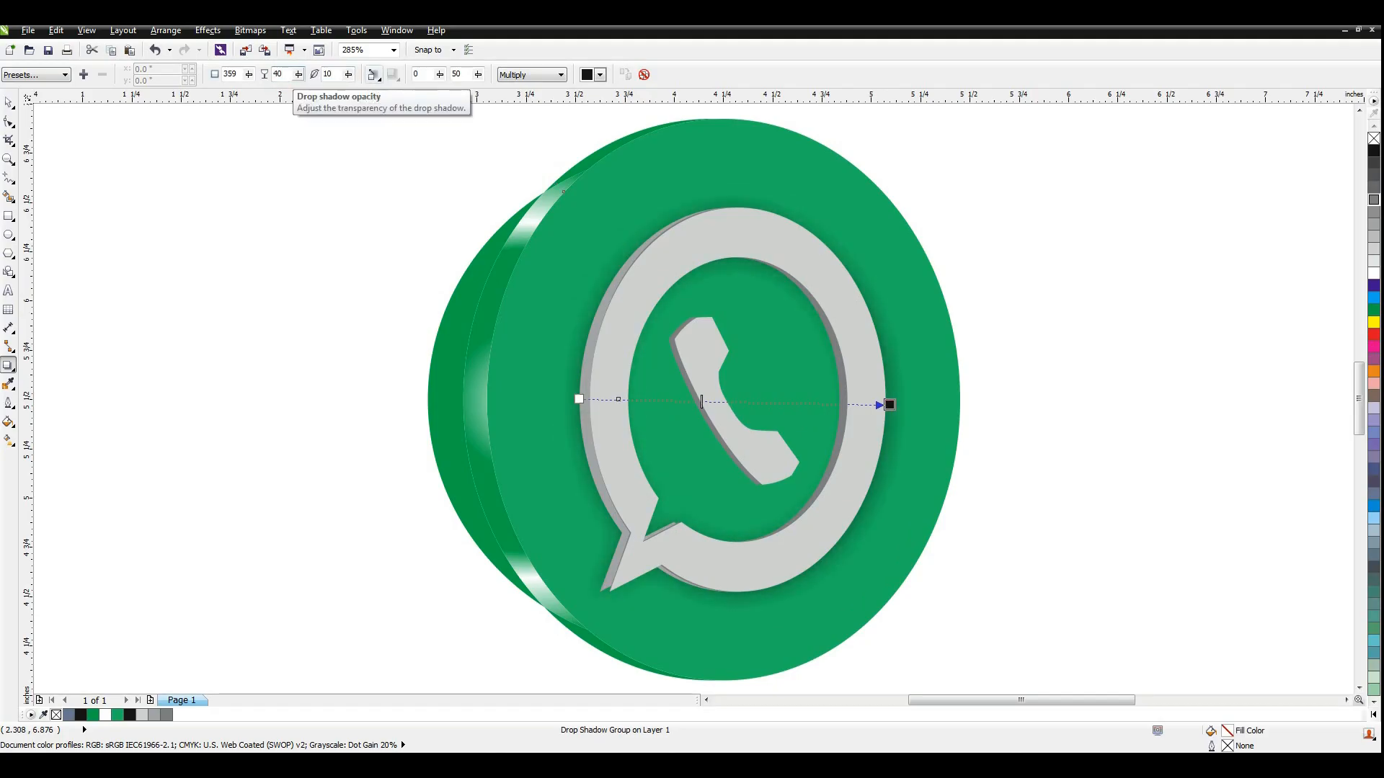
left_click(329, 74)
key("BackSpace")
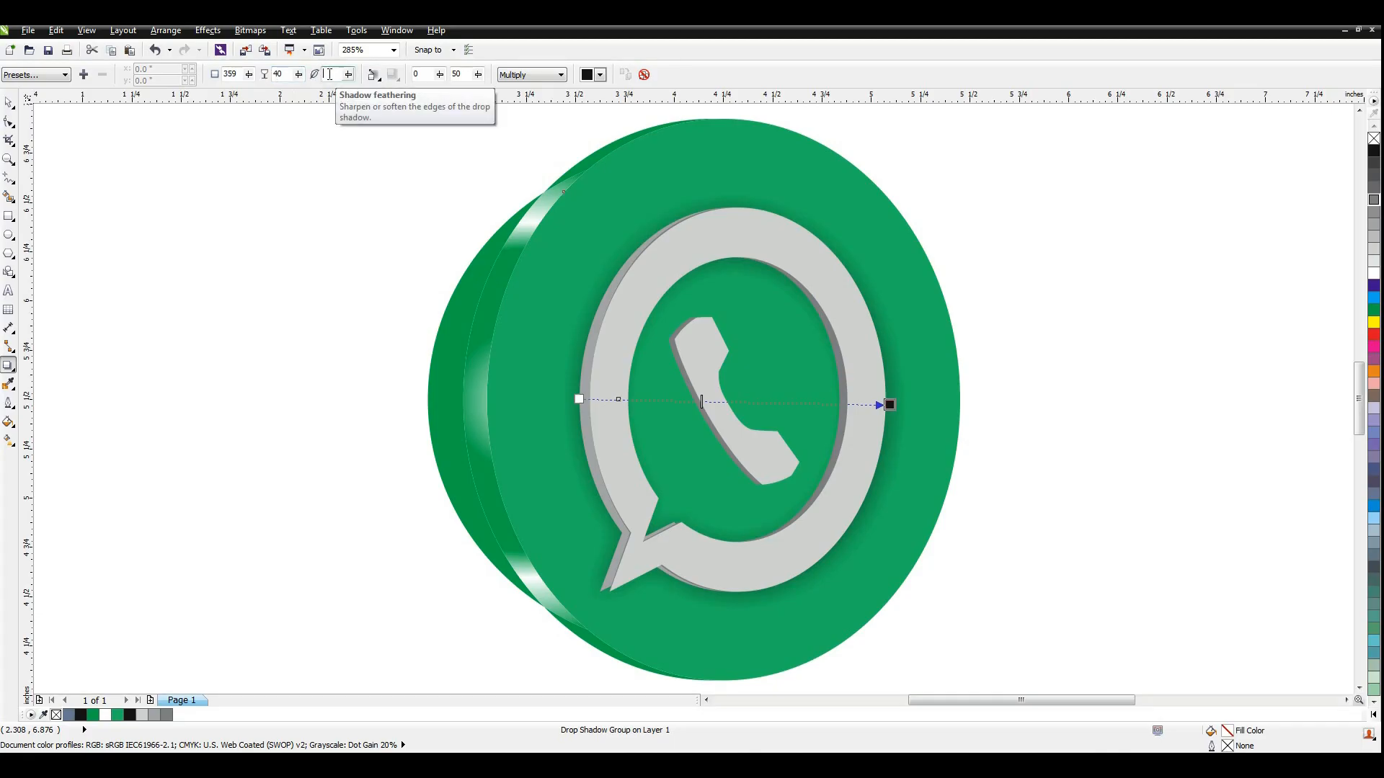
type("2")
key("Return")
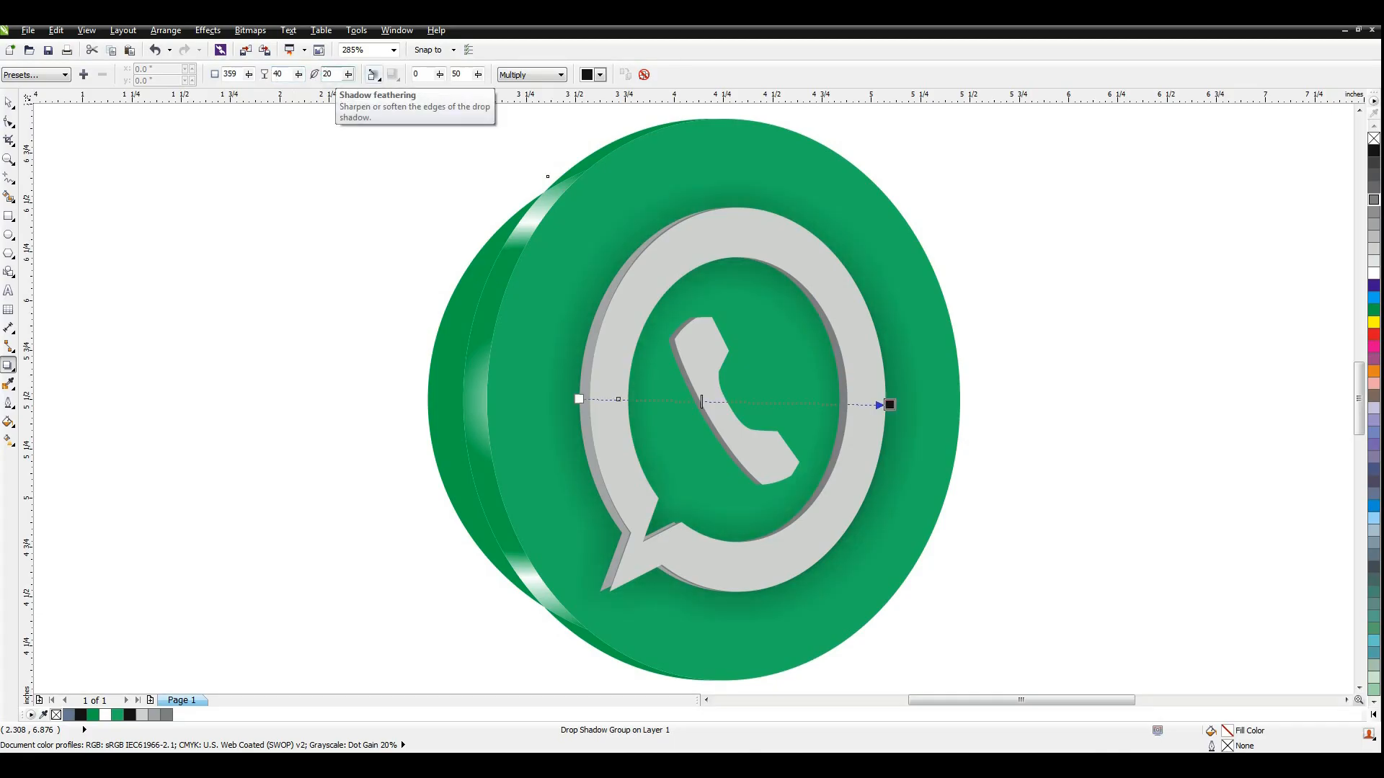
left_click(9, 103)
scroll(253, 284, "down", 2)
left_click_drag(186, 182, 735, 566)
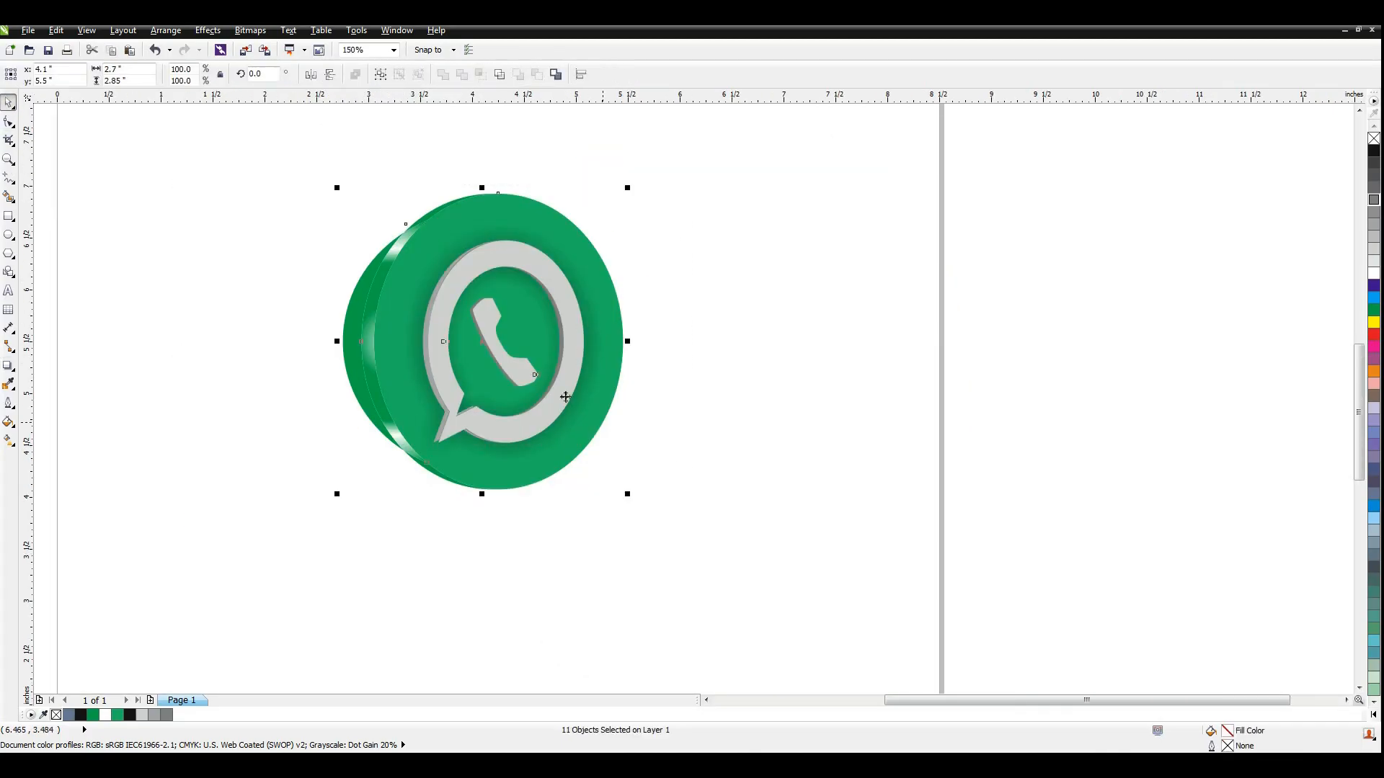
left_click_drag(566, 397, 873, 417)
key("ctrl+z")
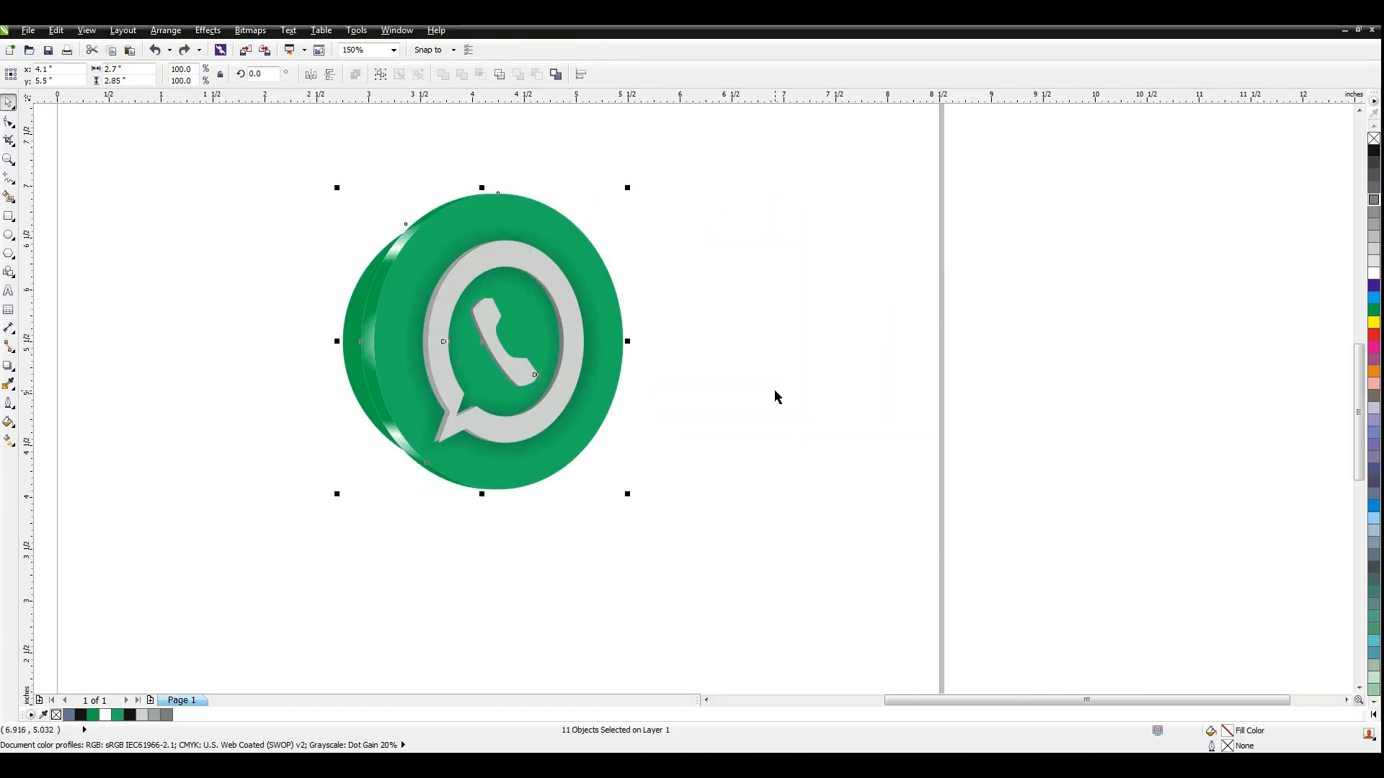
Draw a circle about 0.81 in across over the disc's upper-right edge, with white fill and no outline.
key("shift+F2")
key("F7")
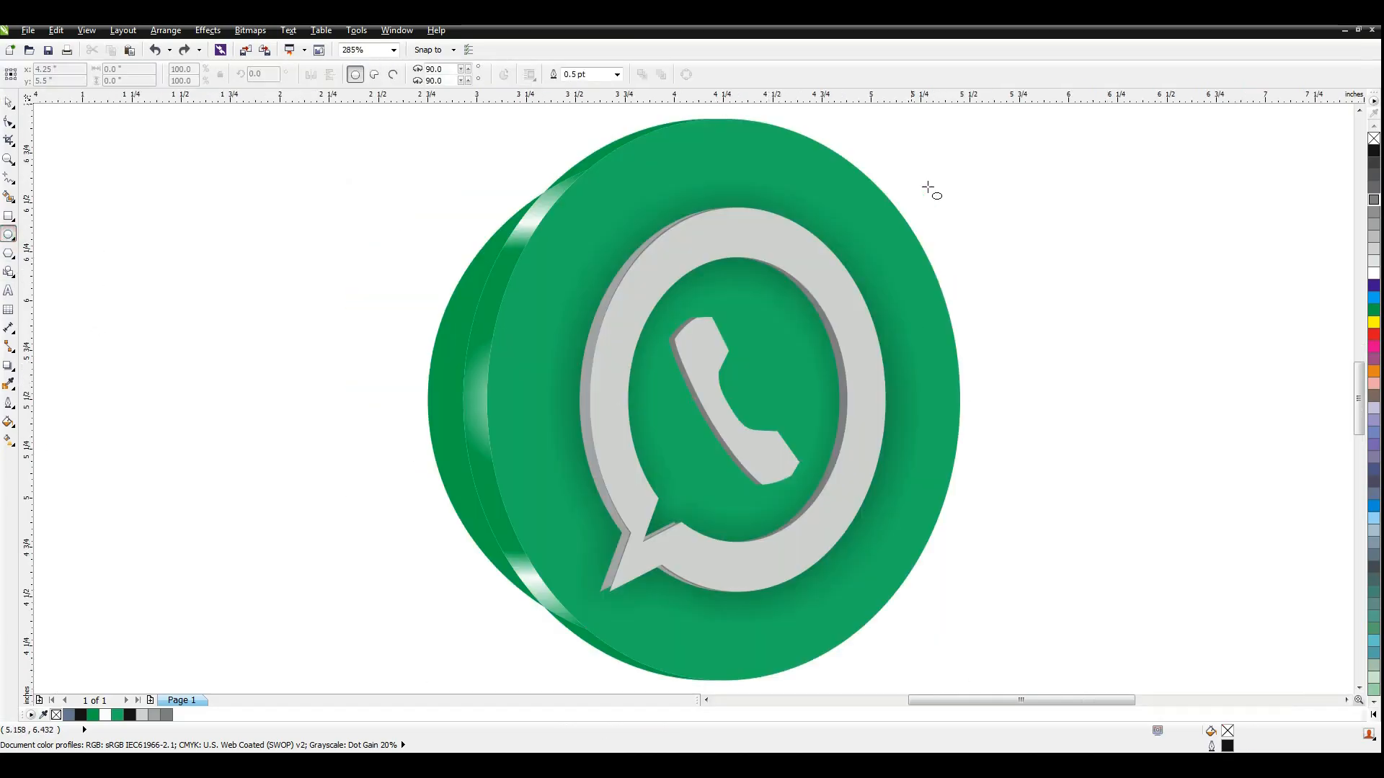
left_click_drag(956, 157, 750, 301)
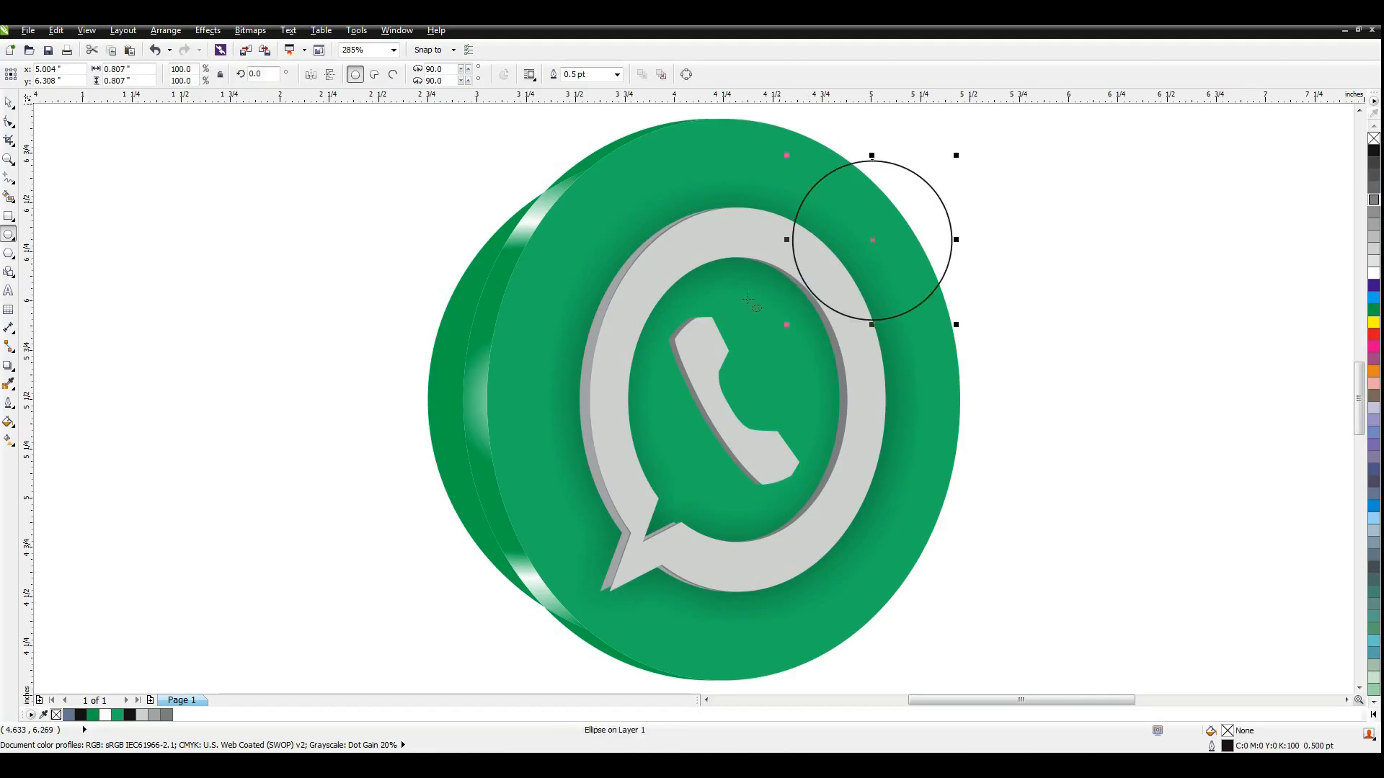
left_click_drag(849, 225, 853, 195)
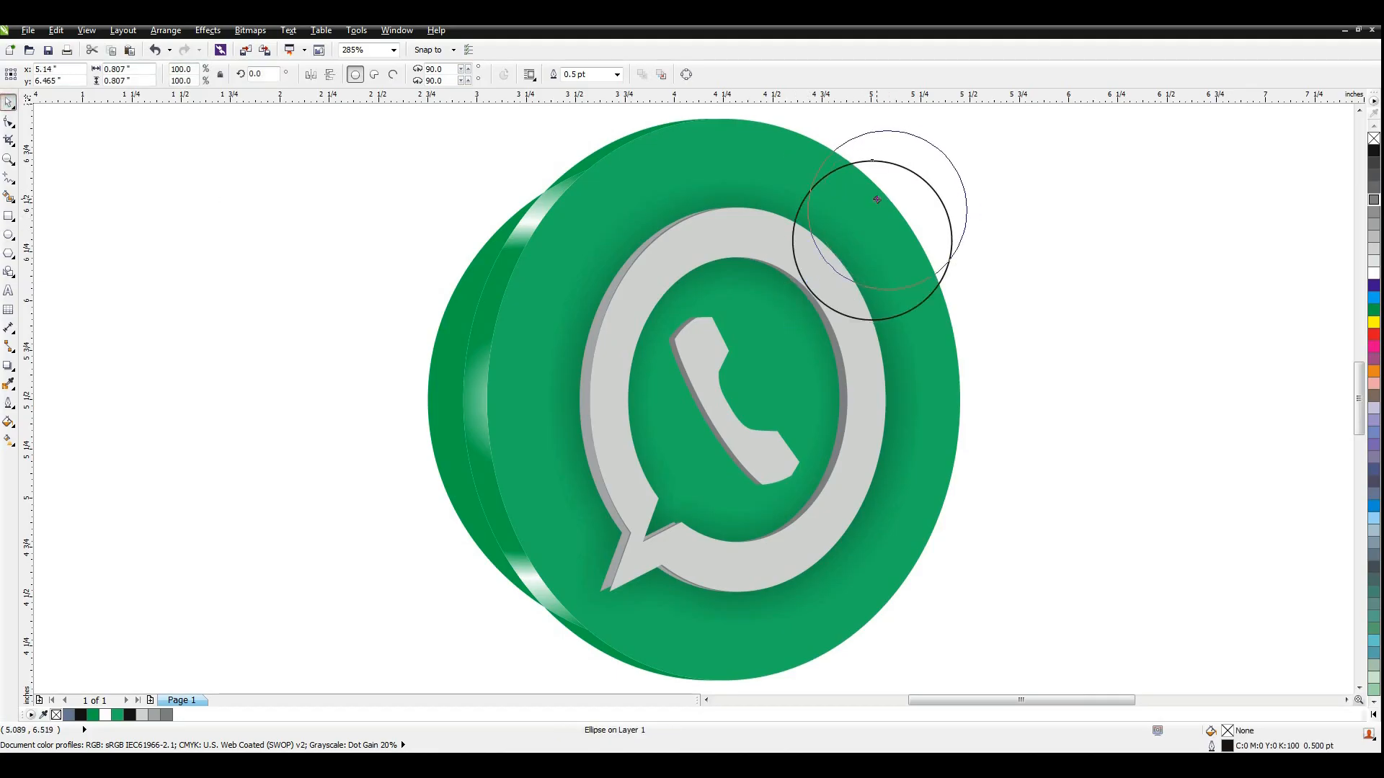
left_click(1374, 275)
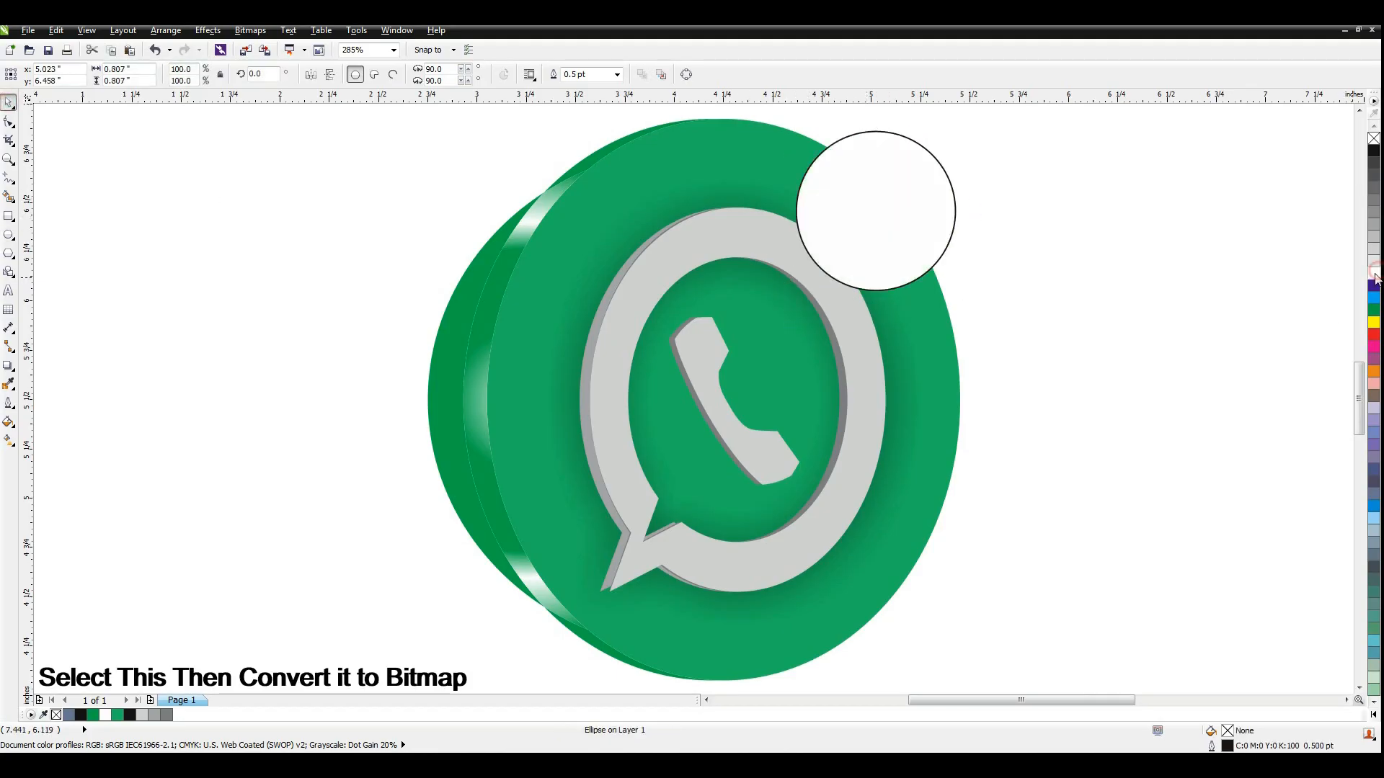
right_click(1373, 139)
Convert the white circle to a 300 dpi CMYK bitmap with anti-aliasing and a transparent background.
left_click(250, 30)
left_click(270, 44)
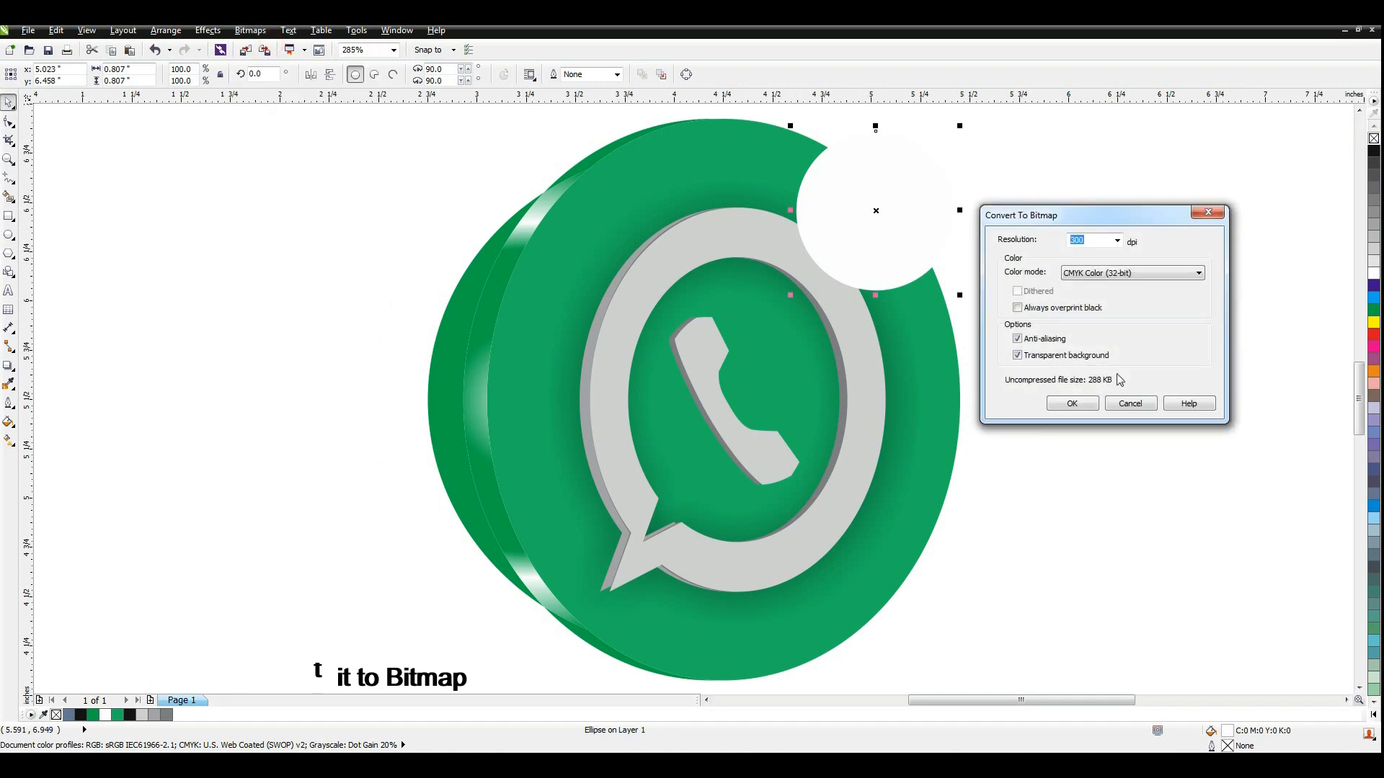
left_click(1072, 403)
Soften the white circle bitmap with a Gaussian blur of 64 pixels radius.
left_click(251, 29)
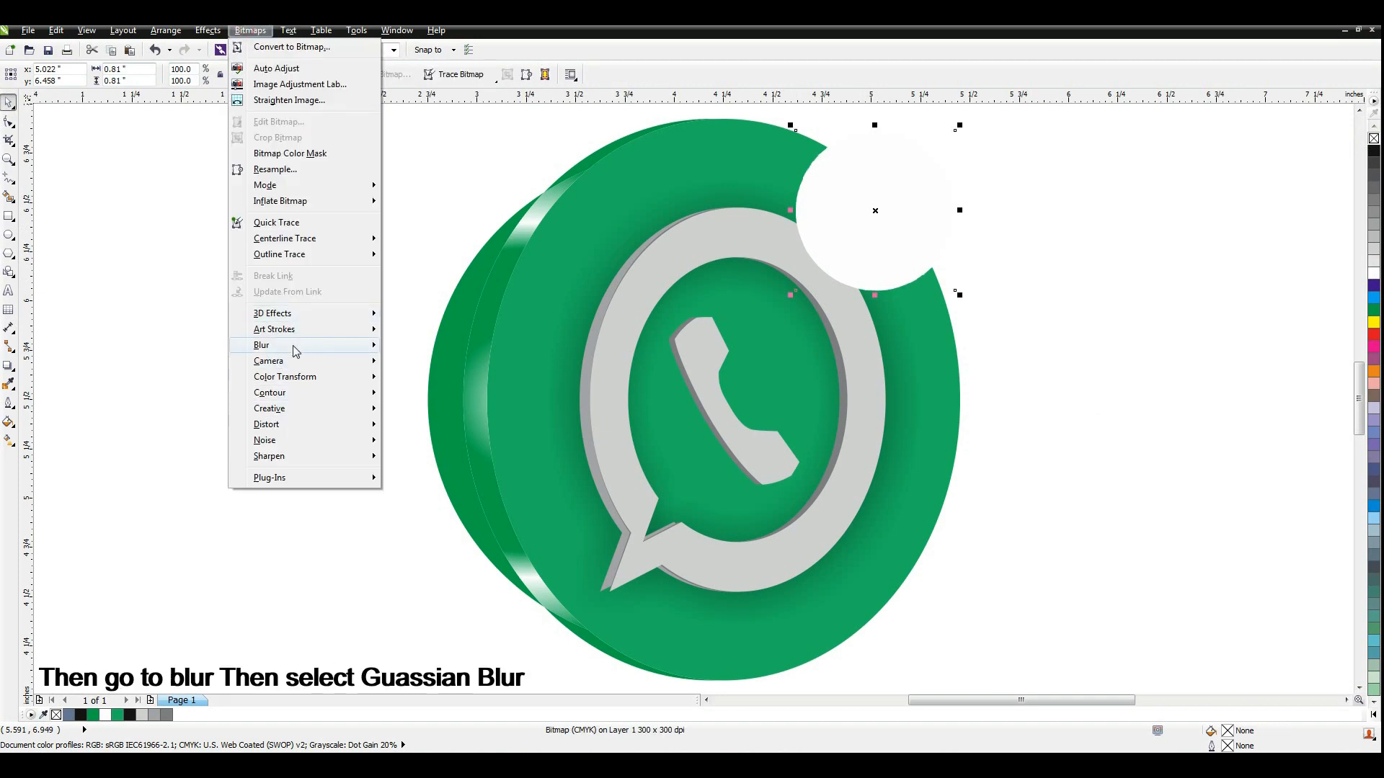
mouse_move(295, 351)
left_click(414, 360)
left_click(581, 418)
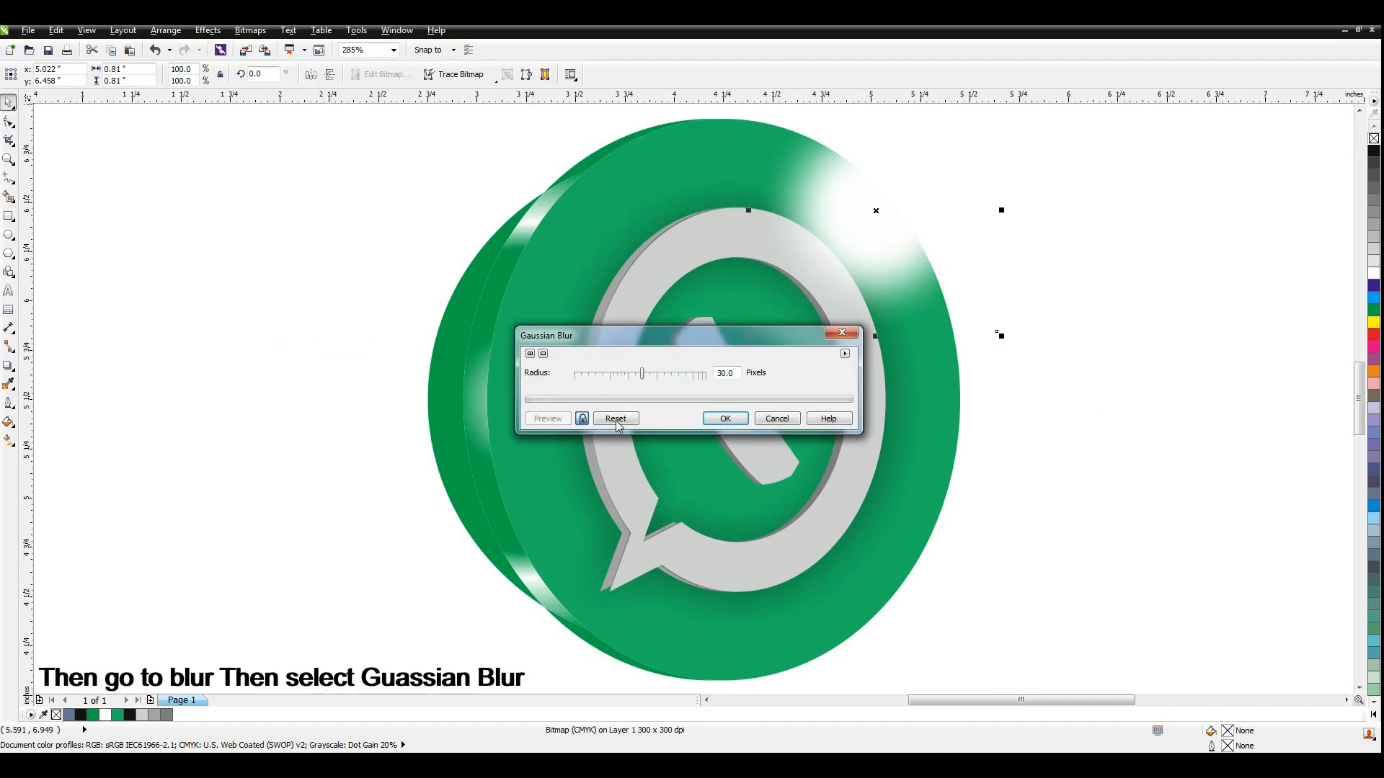
mouse_move(641, 375)
left_mouse_down()
mouse_move(668, 379)
mouse_move(656, 374)
left_mouse_up()
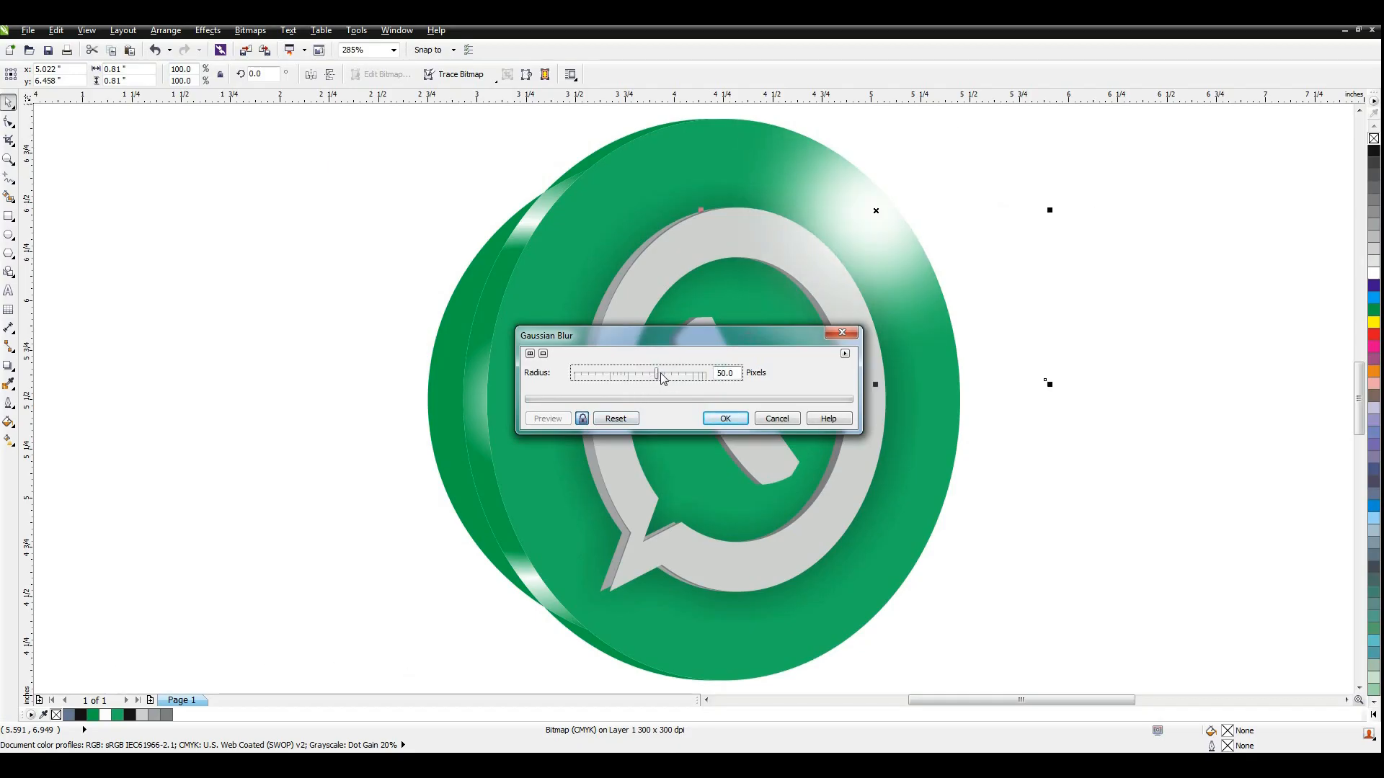
left_click(724, 417)
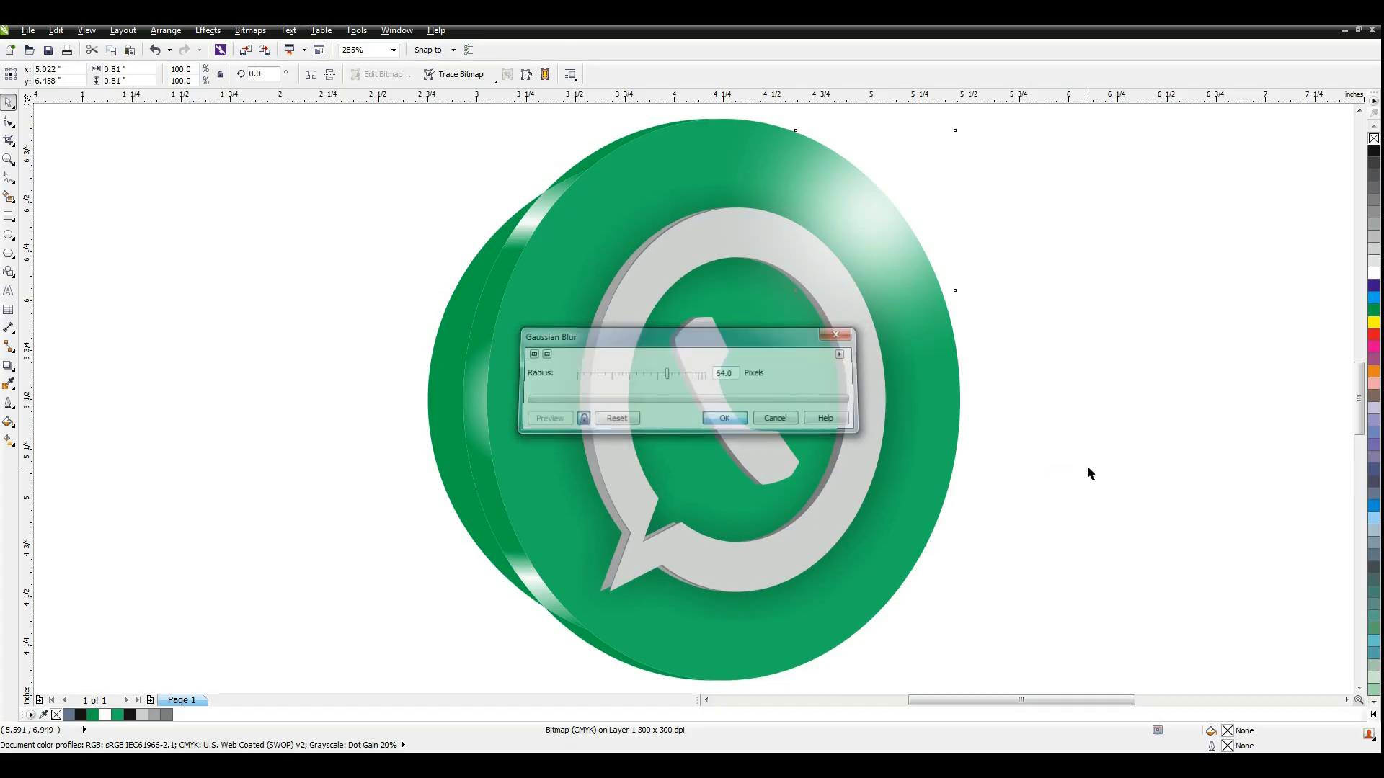
PowerClip the blurred white highlight inside the front face of the green disc.
left_click(208, 30)
mouse_move(231, 228)
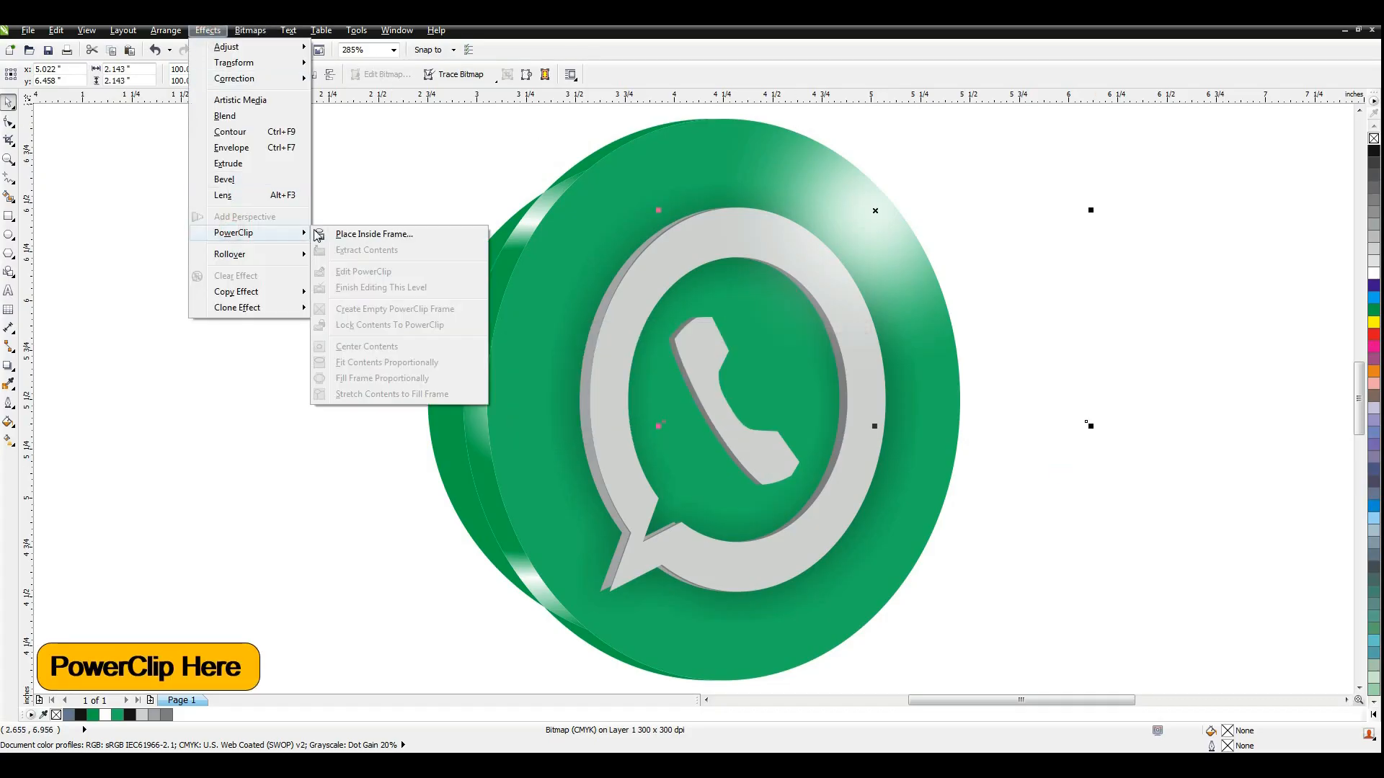
left_click(389, 229)
left_click(716, 646)
left_click(1143, 303)
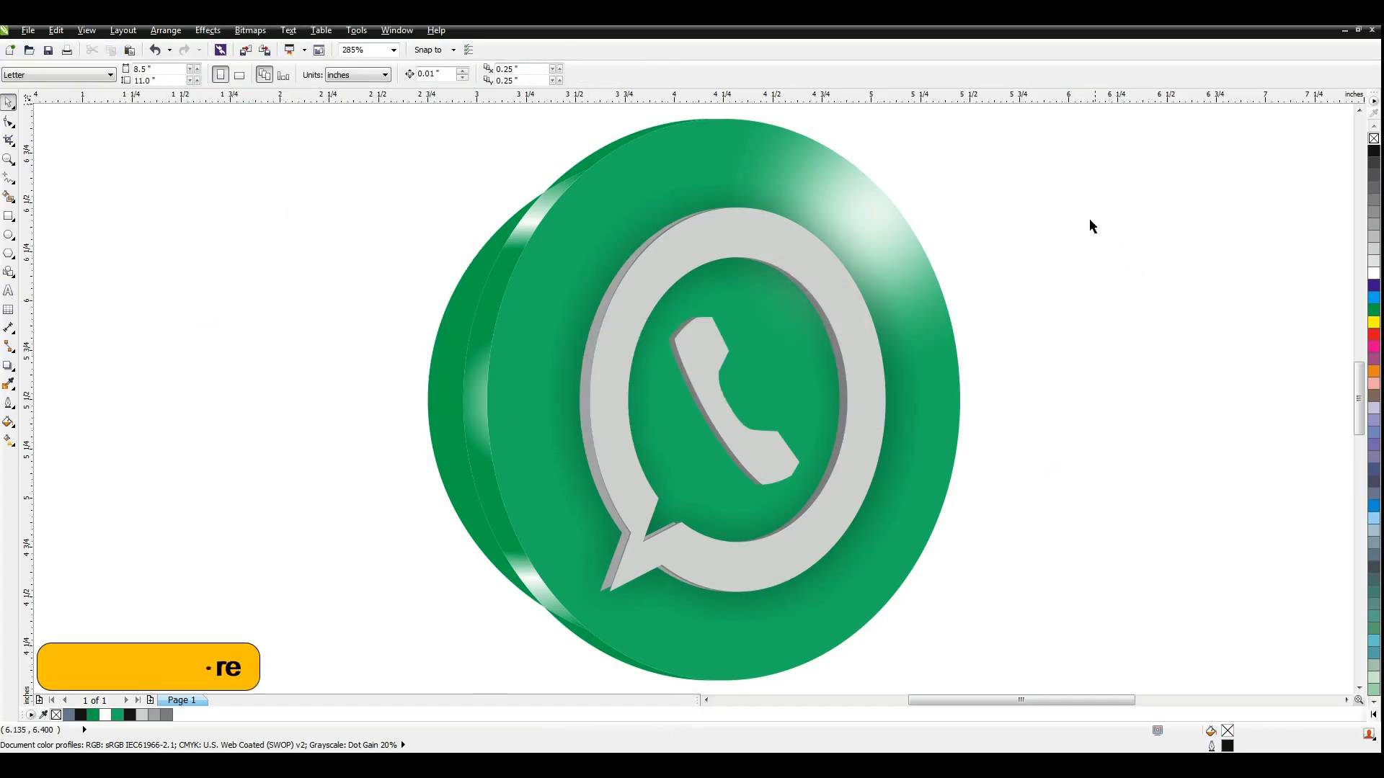
Duplicate the complete icon and place the copy to the right of the original.
scroll(825, 278, "down", 2)
left_click_drag(1007, 165, 473, 533)
left_click_drag(710, 373, 1035, 372)
right_click(1035, 372)
scroll(909, 335, "down", 2)
left_click_drag(1147, 206, 673, 443)
key("shift+F2")
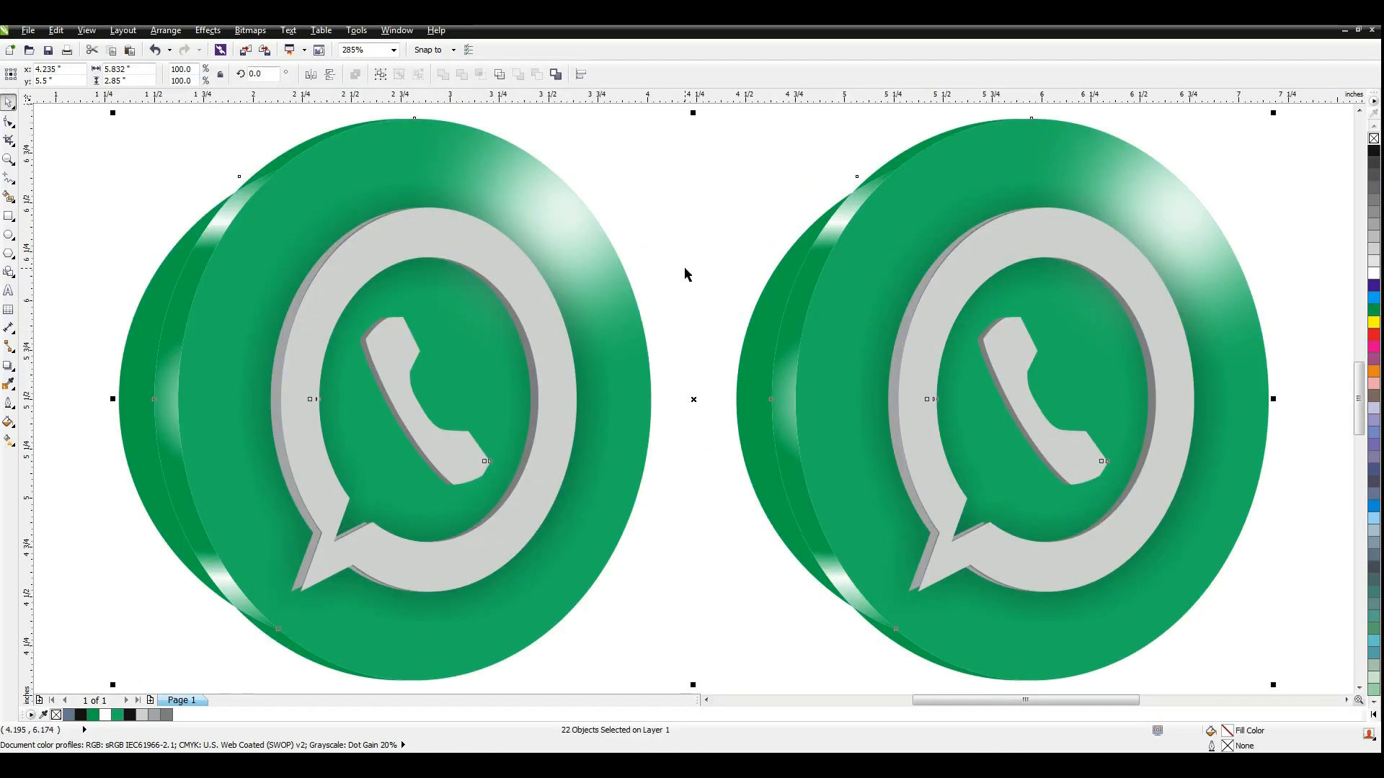
left_click(954, 262)
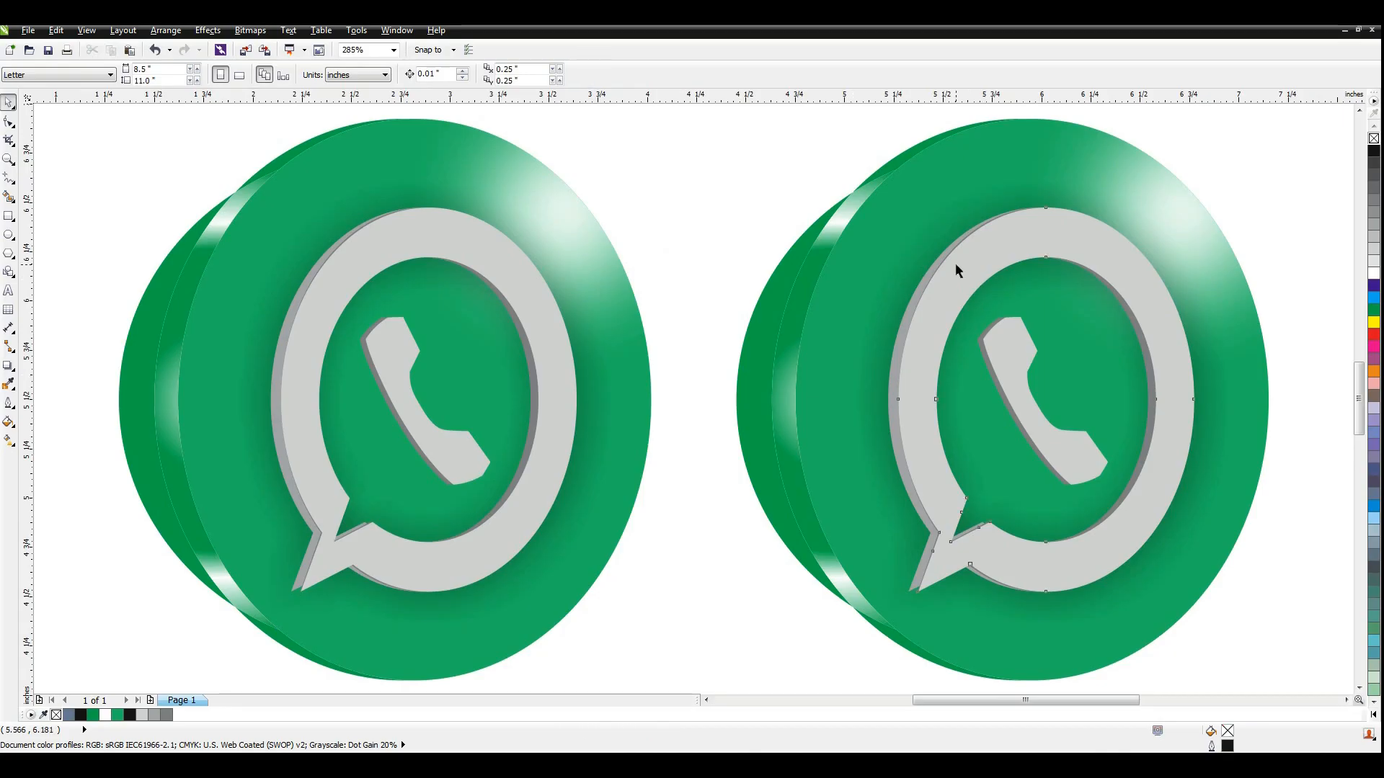
Blend the light ring front of the right-hand icon with its gray side shape in 20 steps.
left_click(927, 409)
key("F2")
left_click_drag(846, 434, 1052, 622)
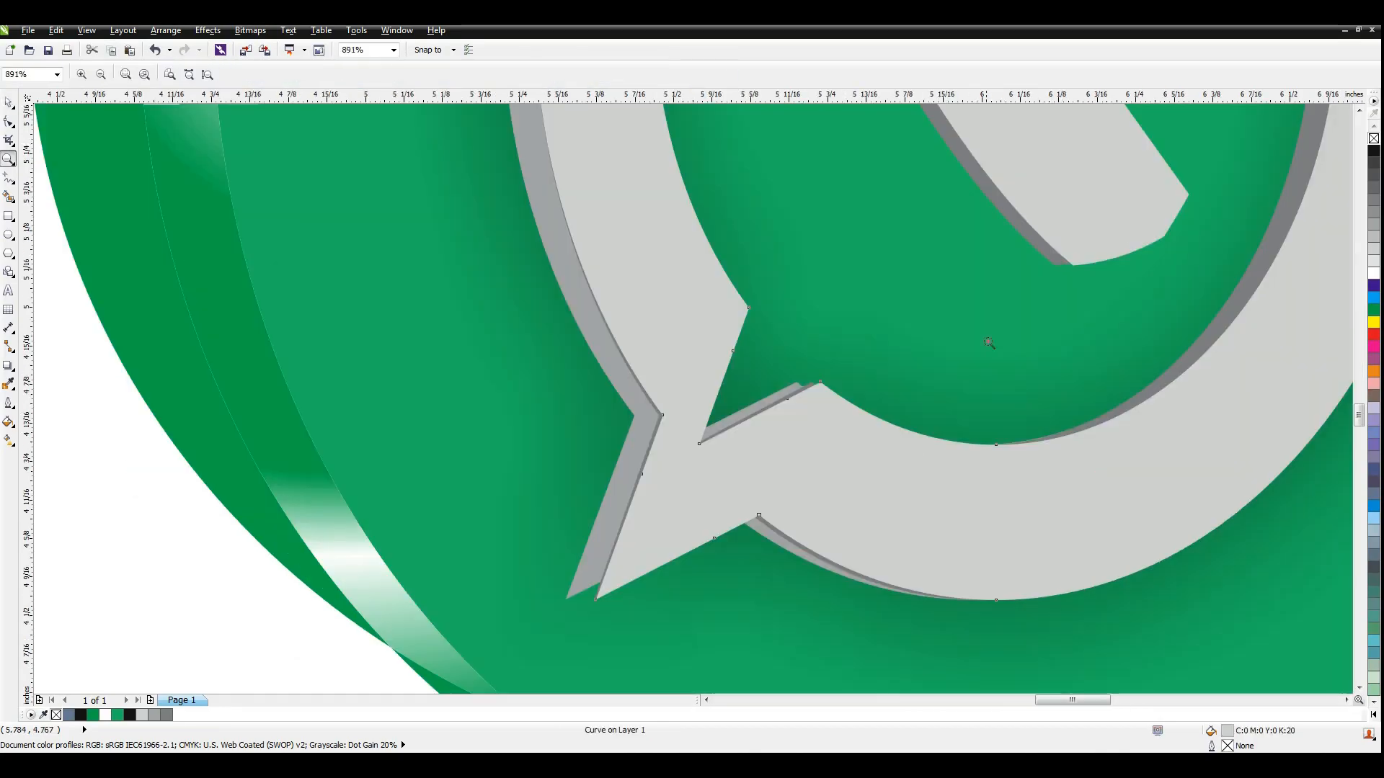
key("space")
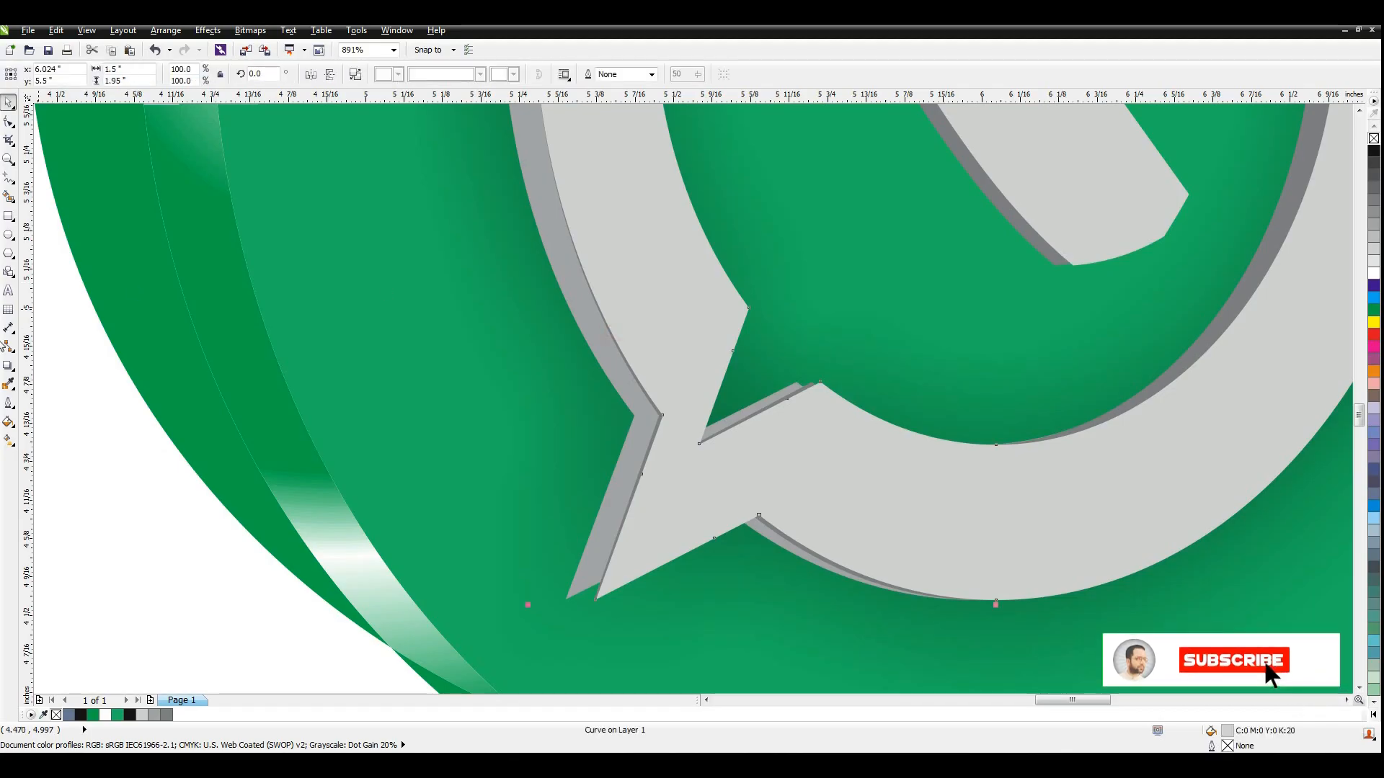
left_click(14, 372)
left_click(50, 361)
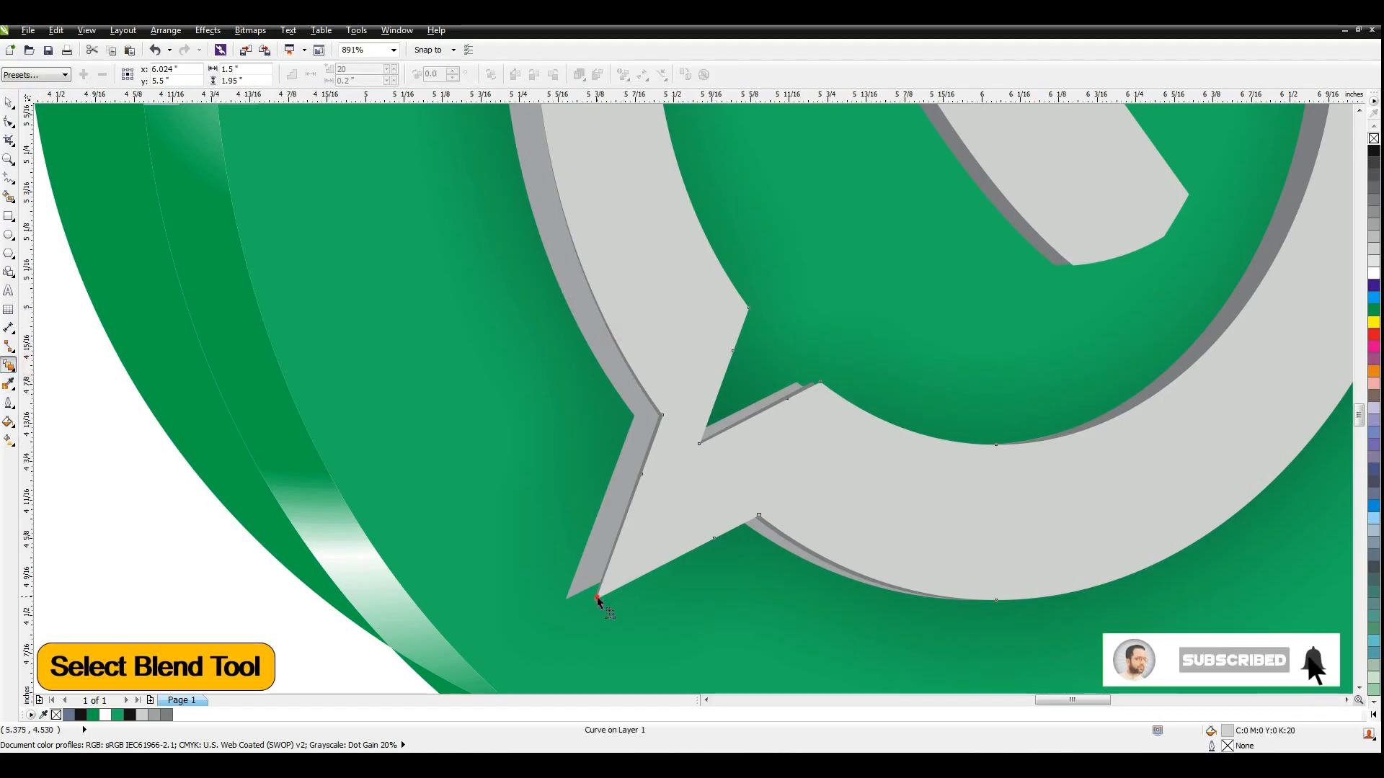
left_click_drag(571, 592, 646, 376)
key("F4")
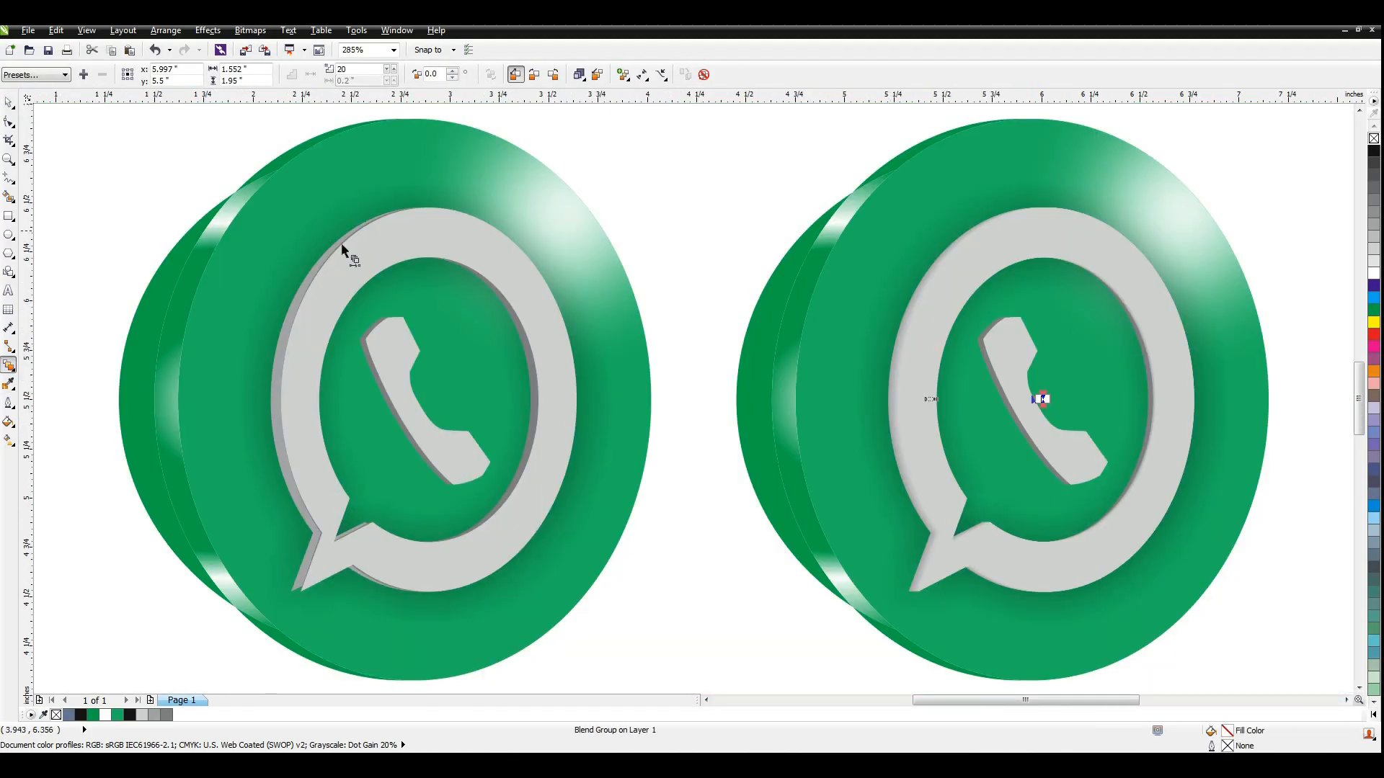
Shift the blended ring's front slightly right with a 10% black fill, and delete the dark sliver along its inner edge.
left_click(1061, 244)
left_click(1373, 261)
key("z")
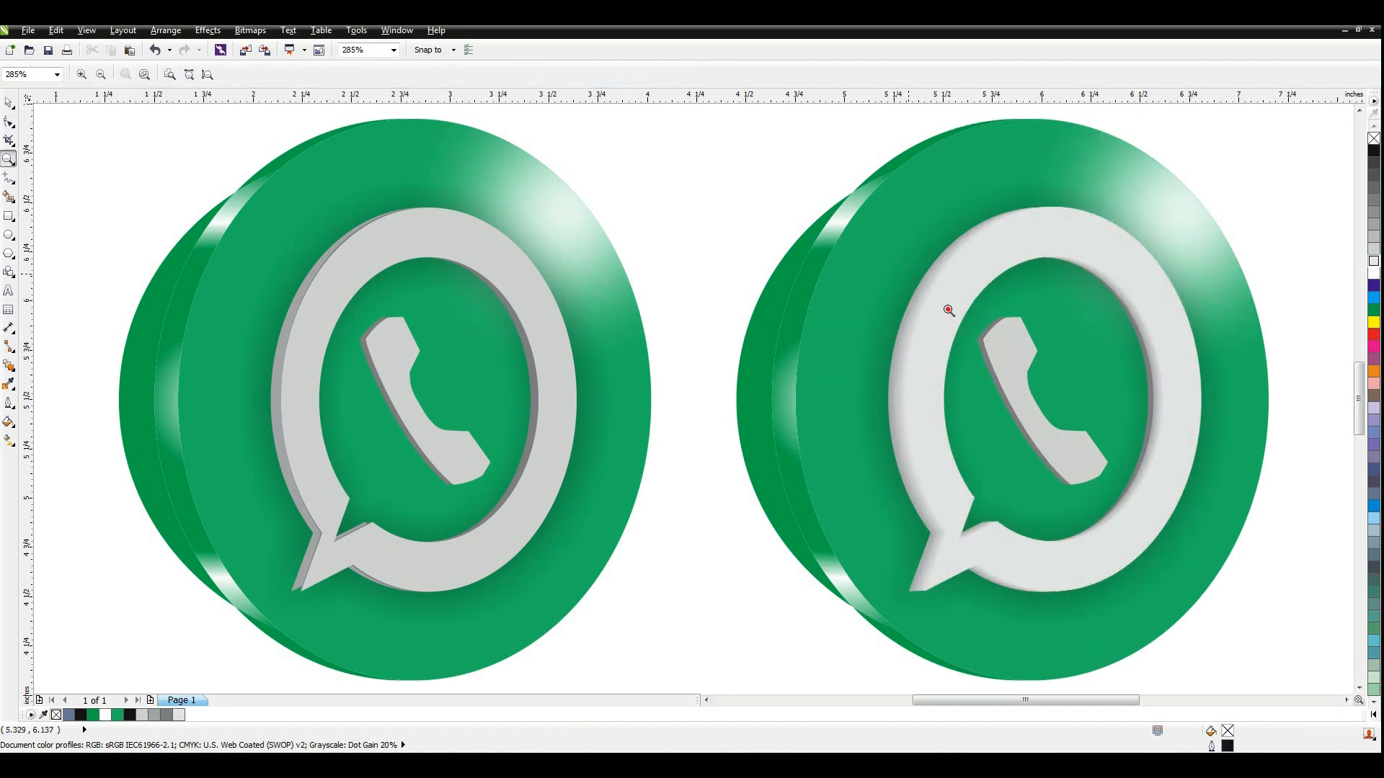
left_click_drag(935, 309, 1146, 520)
left_click(9, 102)
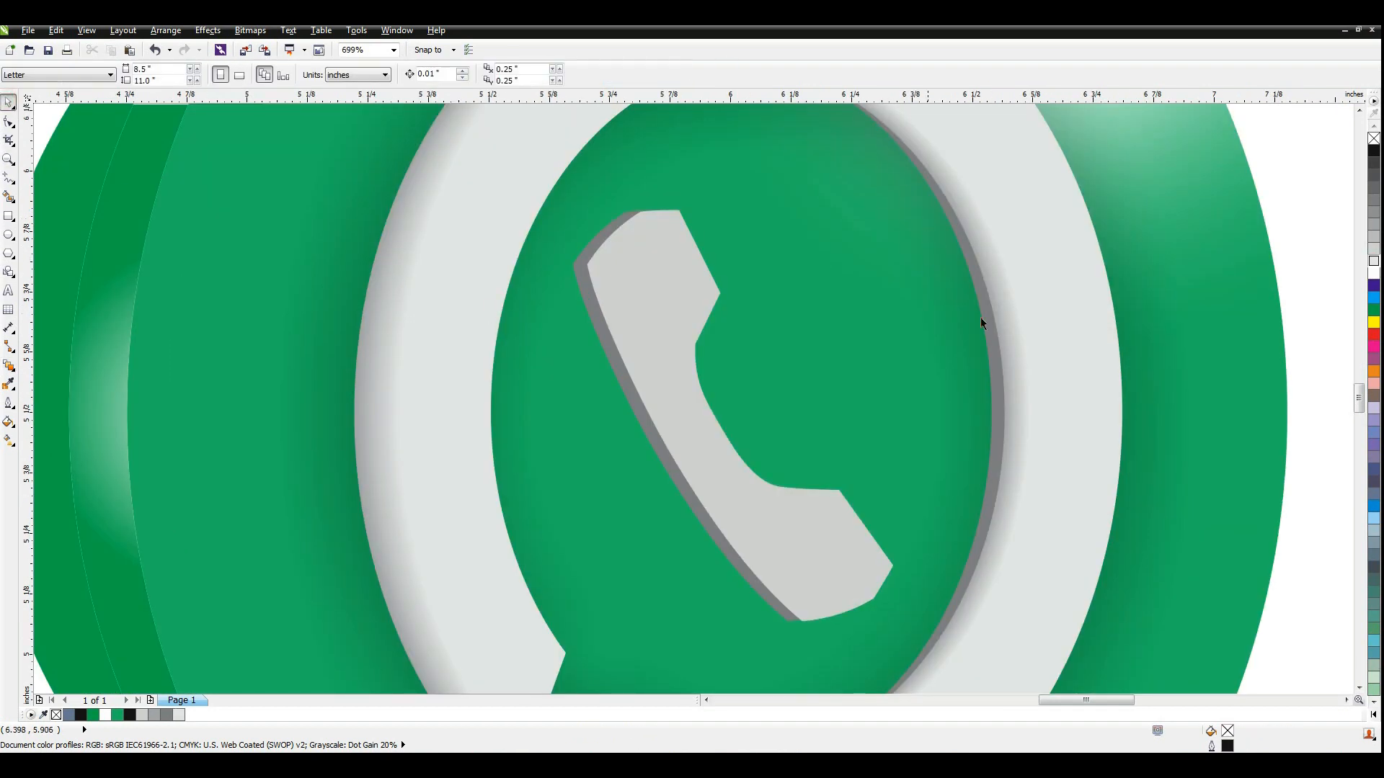
left_click(993, 347)
key("Delete")
Blend the right-hand icon's light handset with its dark copy in 20 steps.
left_click(669, 445)
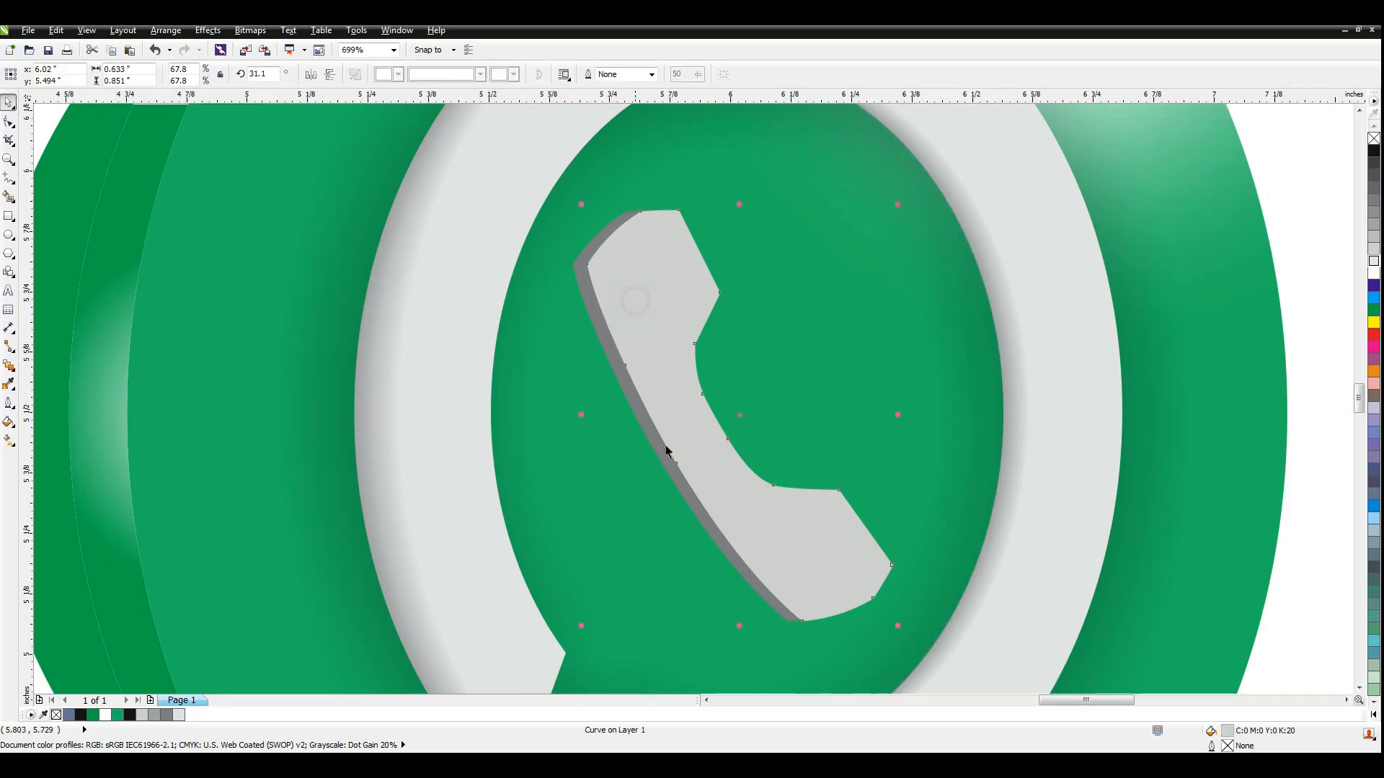
key("z")
left_click_drag(544, 434, 945, 659)
left_click(9, 103)
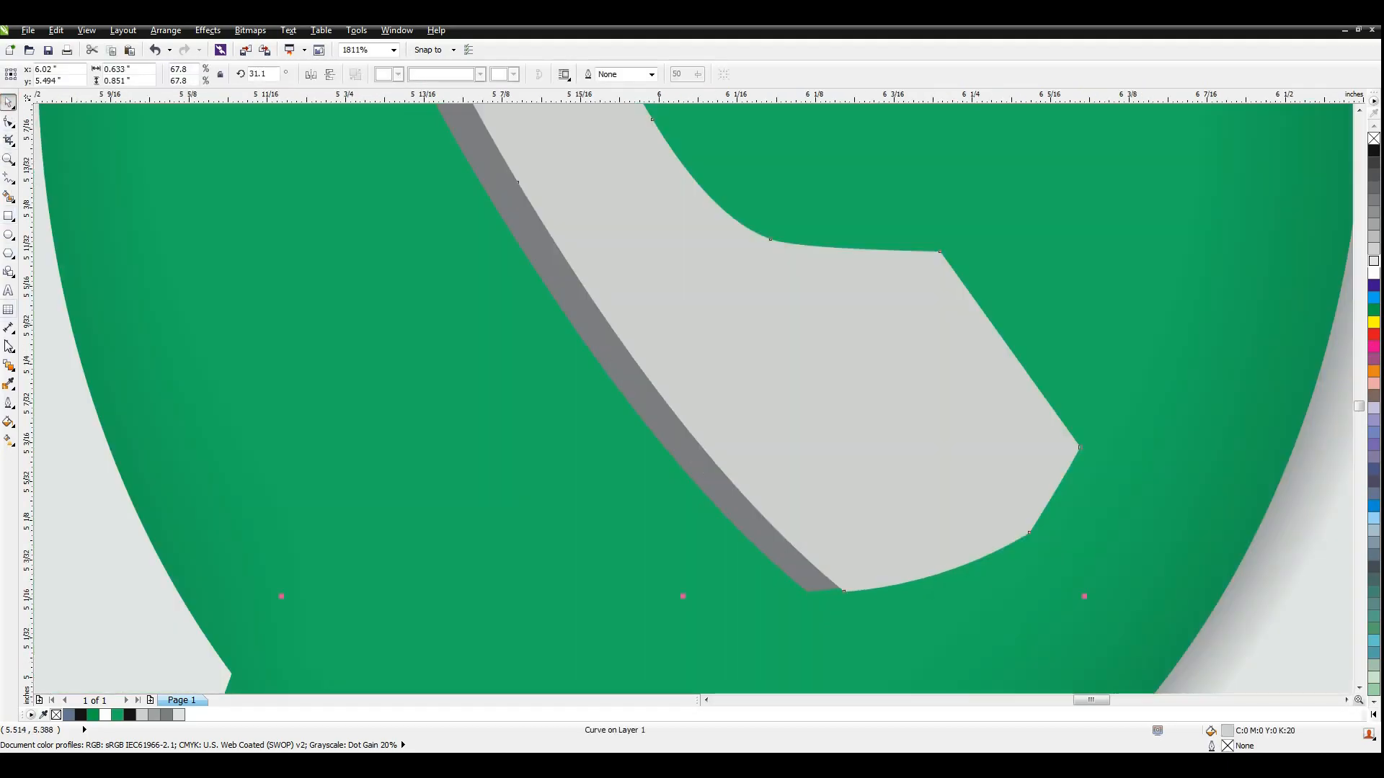
left_click(8, 365)
left_click_drag(743, 528, 743, 528)
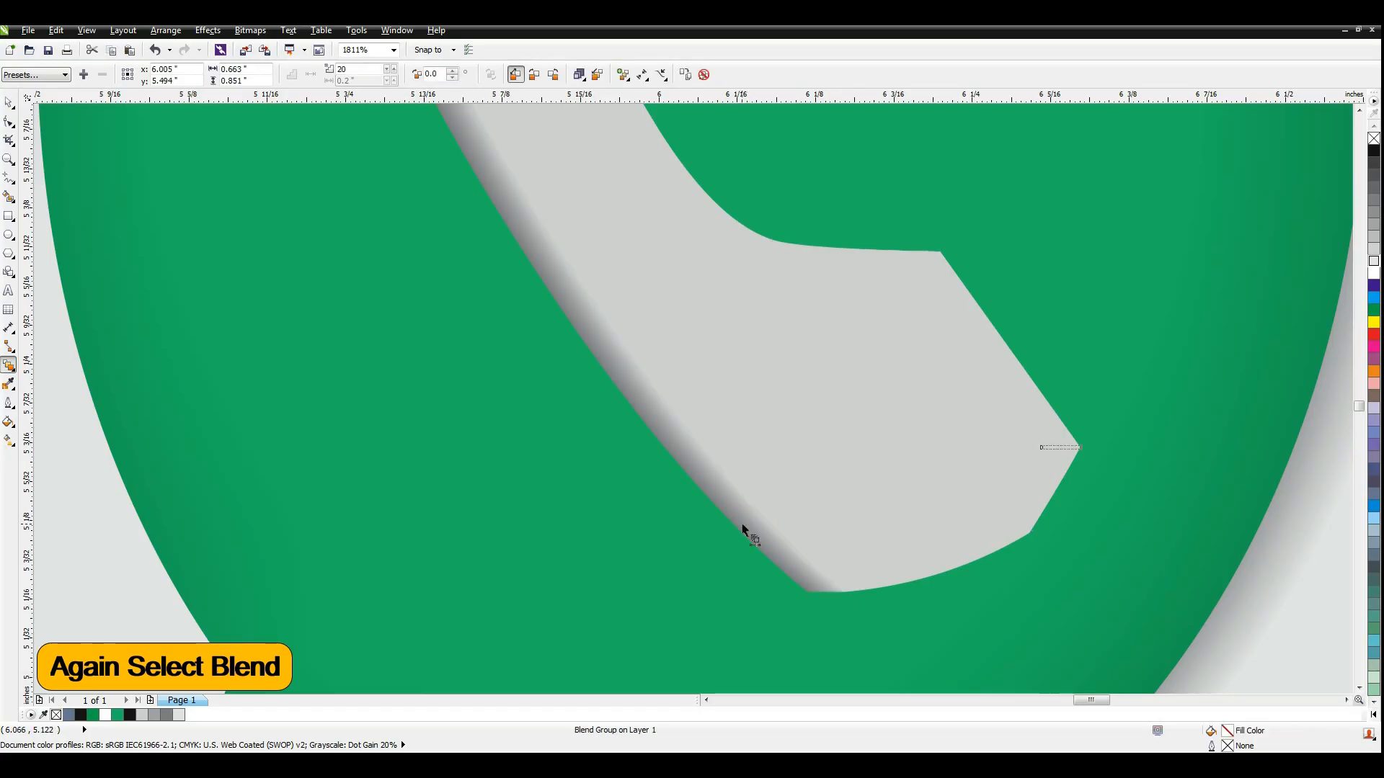
key("F4")
key("space")
left_click(611, 170)
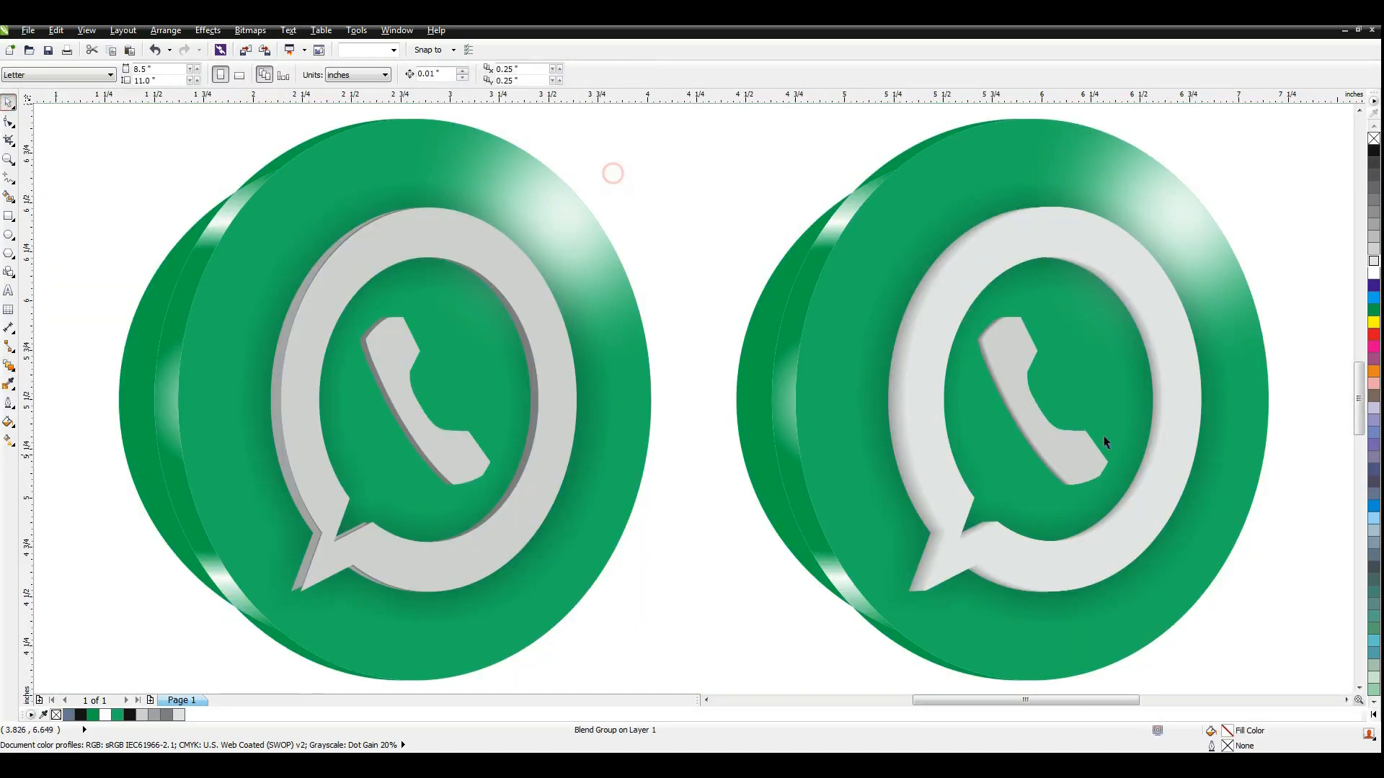
Fill the blended handset's front with 10% black and move it to about X 6.063, Y 5.501 in.
left_click_drag(1040, 417, 1047, 419)
left_click(1374, 260)
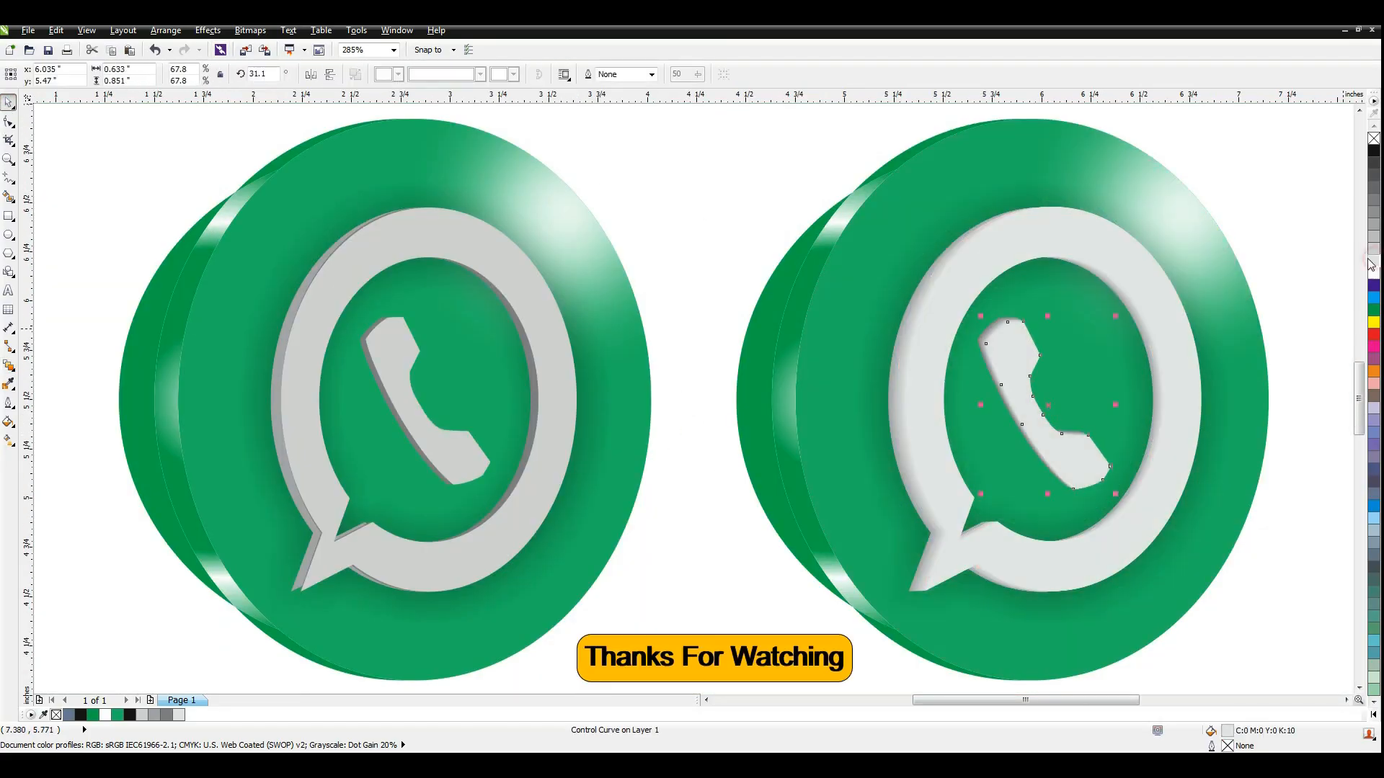
left_click_drag(1029, 359, 1034, 353)
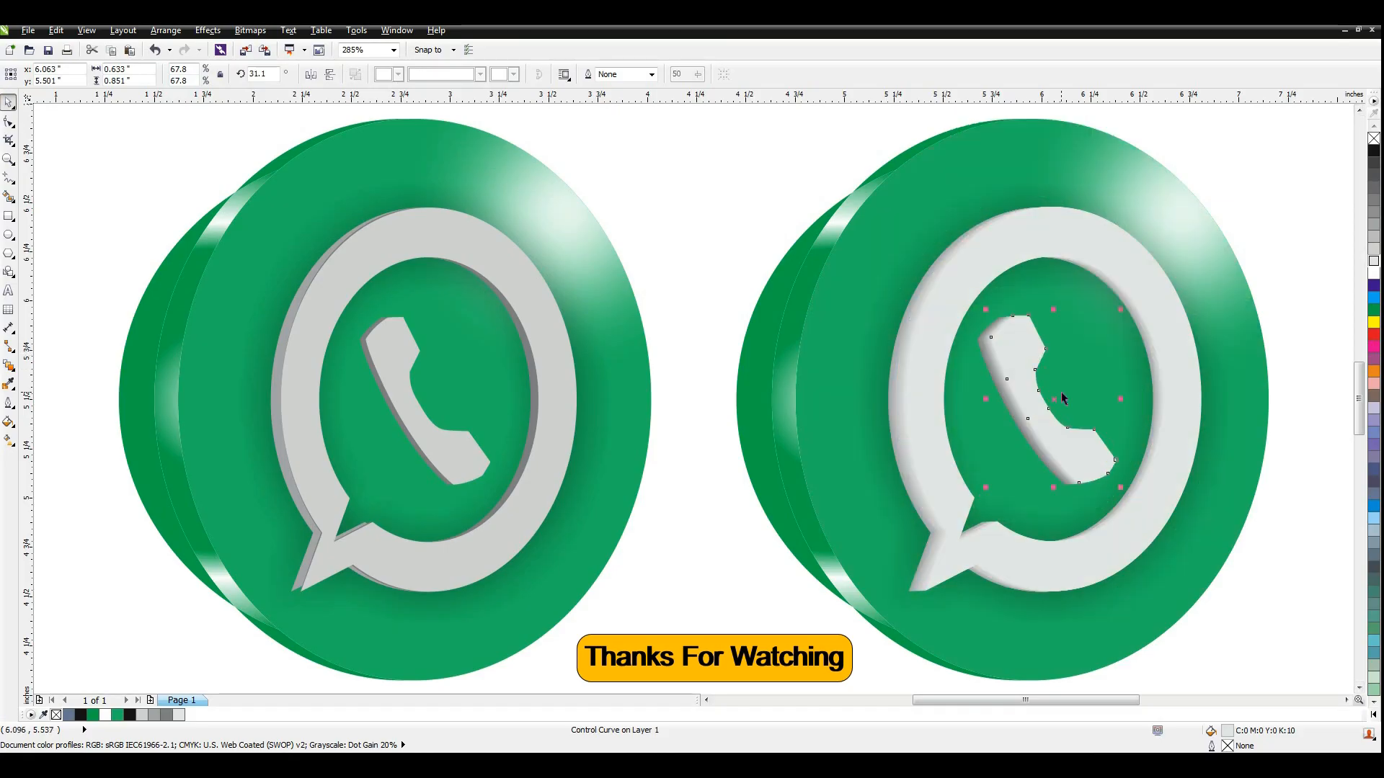